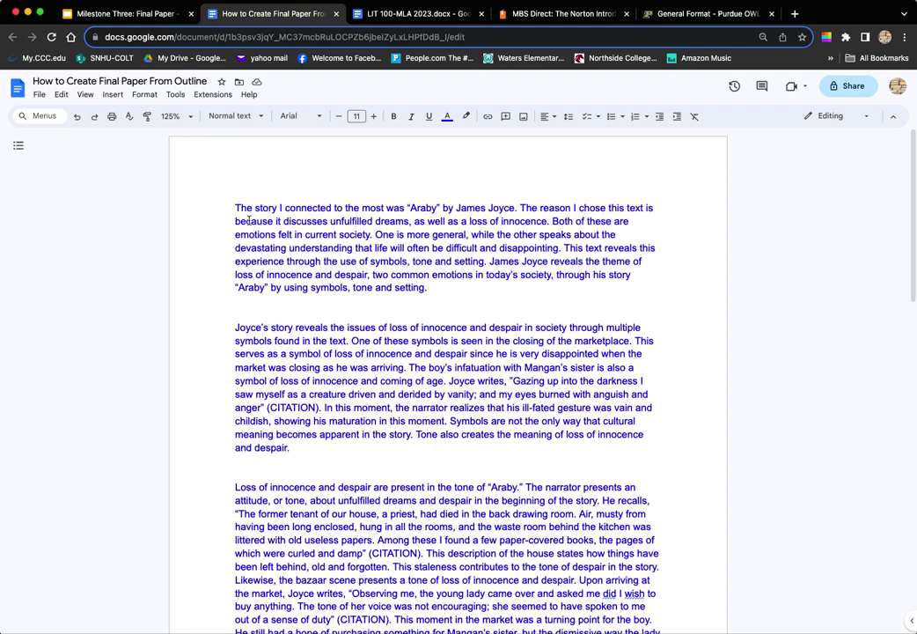
# Switch to the Purdue OWL MLA General Format page in the browser.
pyautogui.click(679, 18)
# Read the MLA general guidelines and first-page sample, then return to the essay draft.
pyautogui.scroll(15, 578, 227)
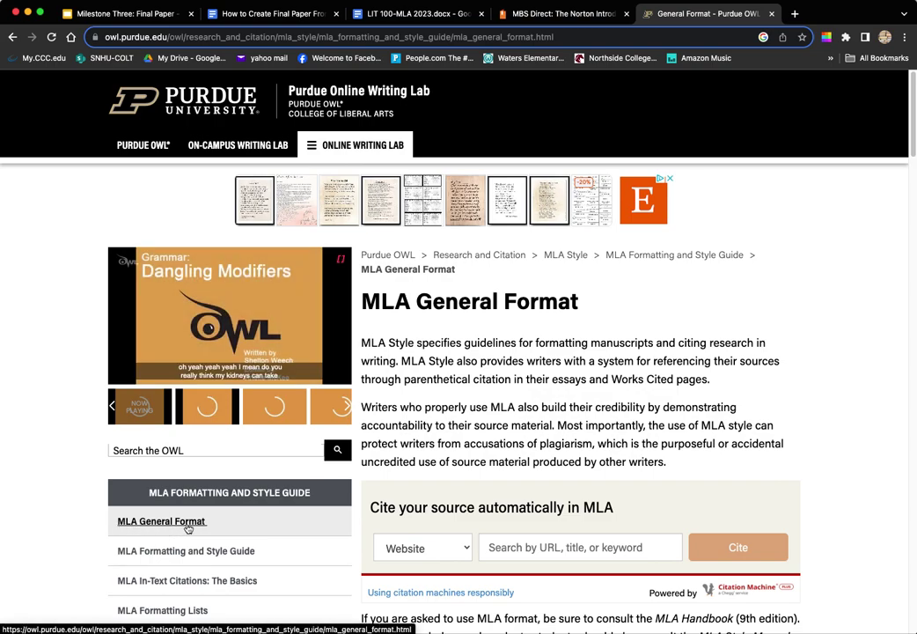
pyautogui.scroll(-1, 511, 425)
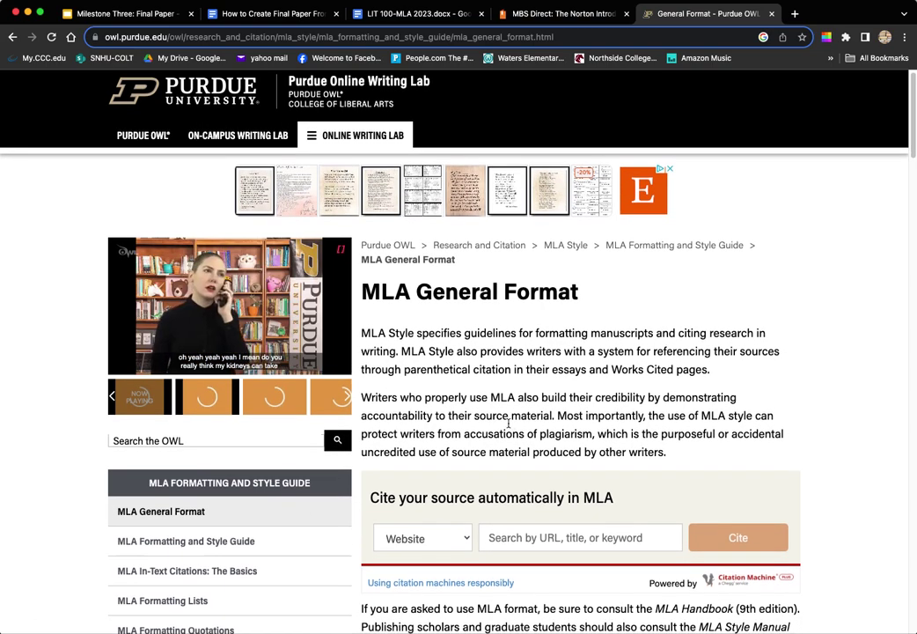
pyautogui.scroll(-5, 511, 425)
pyautogui.scroll(-5, 507, 423)
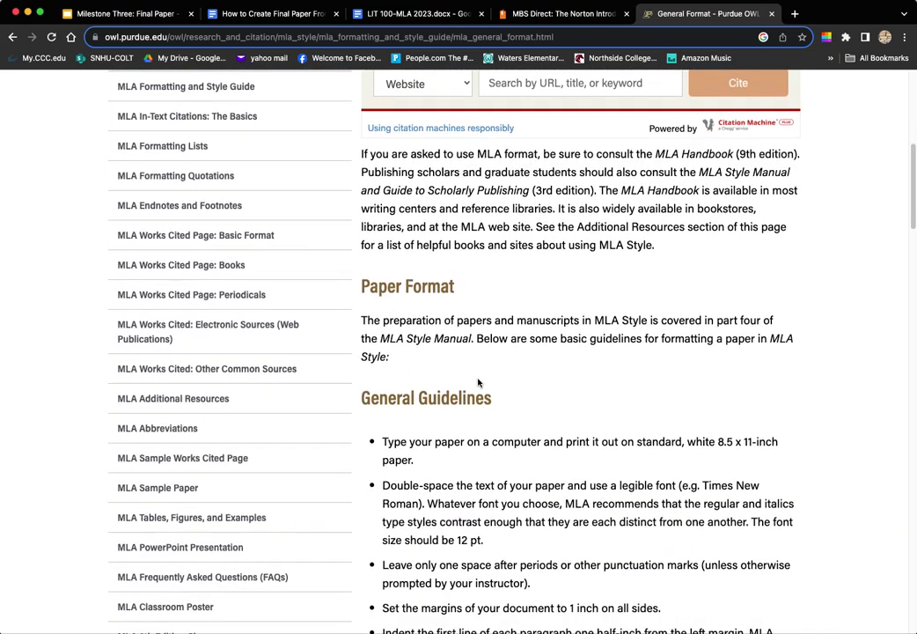
pyautogui.scroll(-3, 519, 493)
pyautogui.scroll(-4, 523, 494)
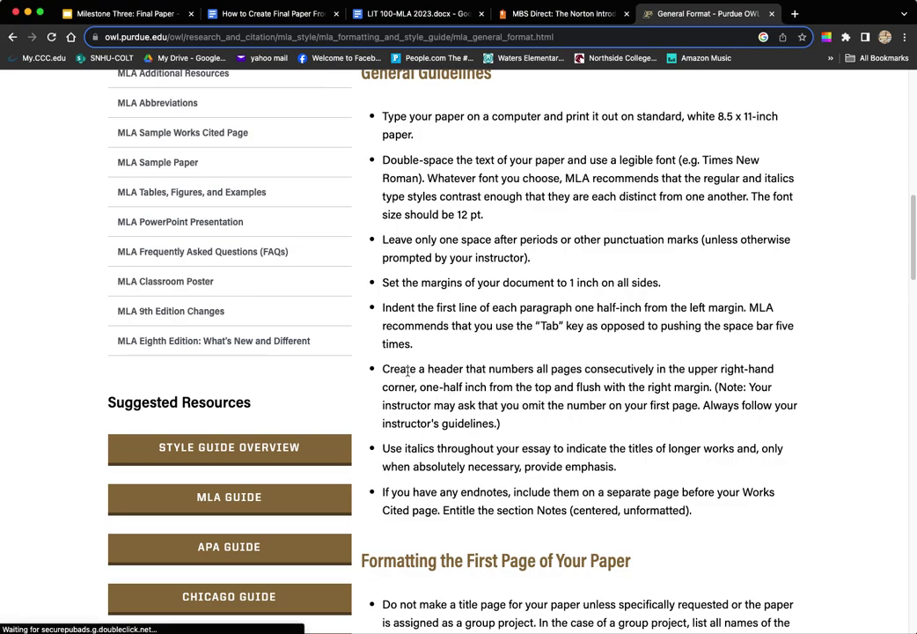
pyautogui.scroll(-5, 558, 374)
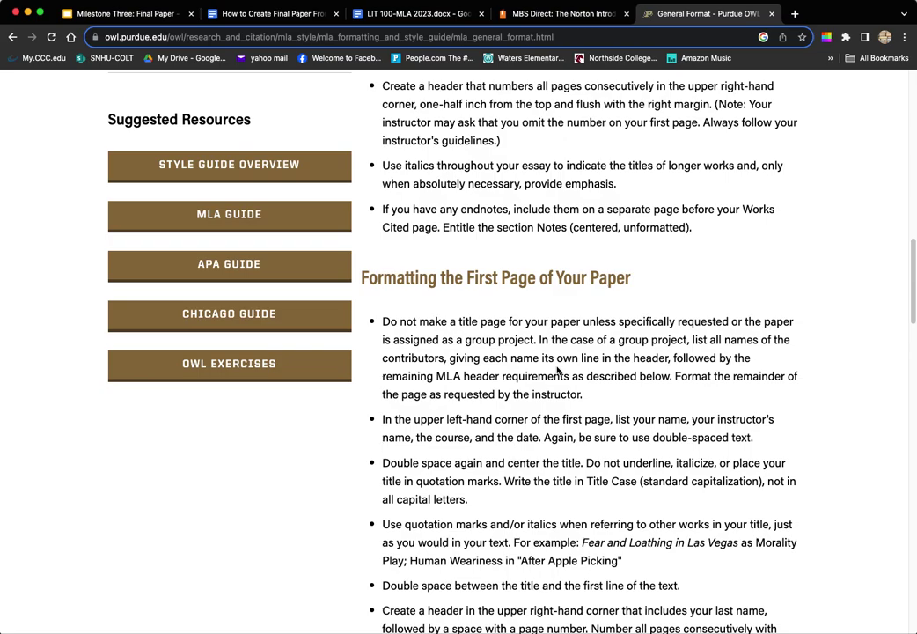
pyautogui.scroll(-4, 558, 370)
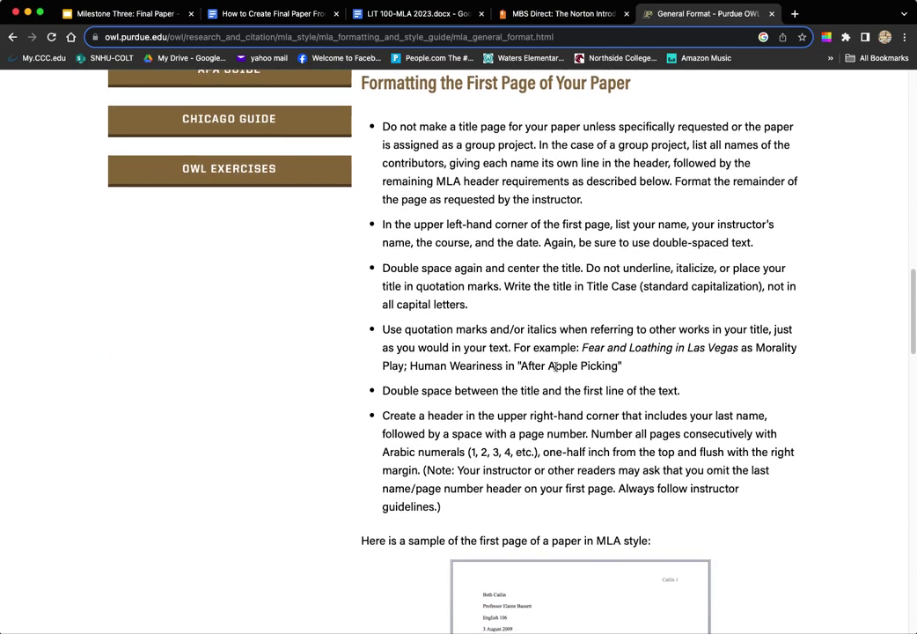
pyautogui.scroll(-2, 556, 366)
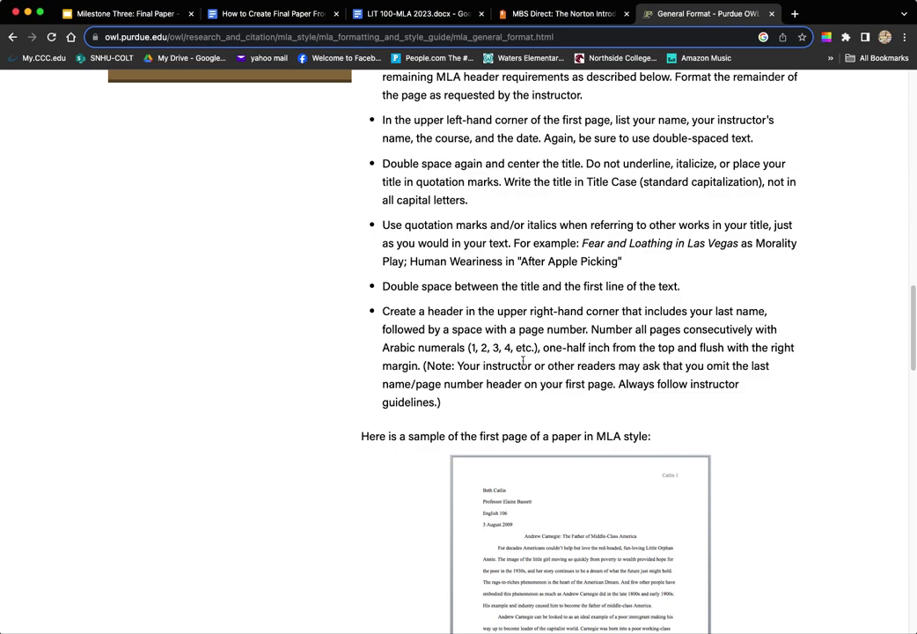
pyautogui.scroll(-5, 521, 354)
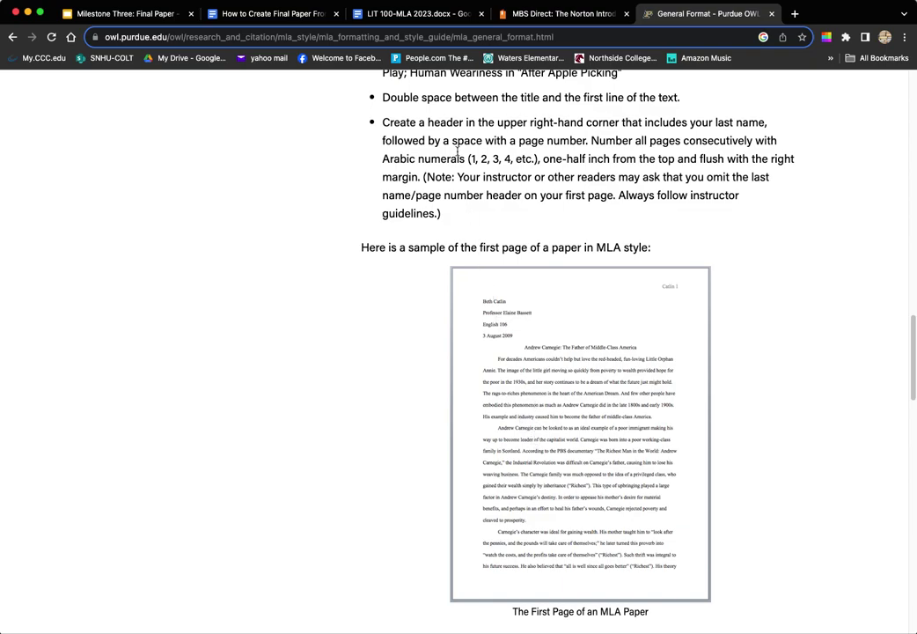
pyautogui.click(290, 15)
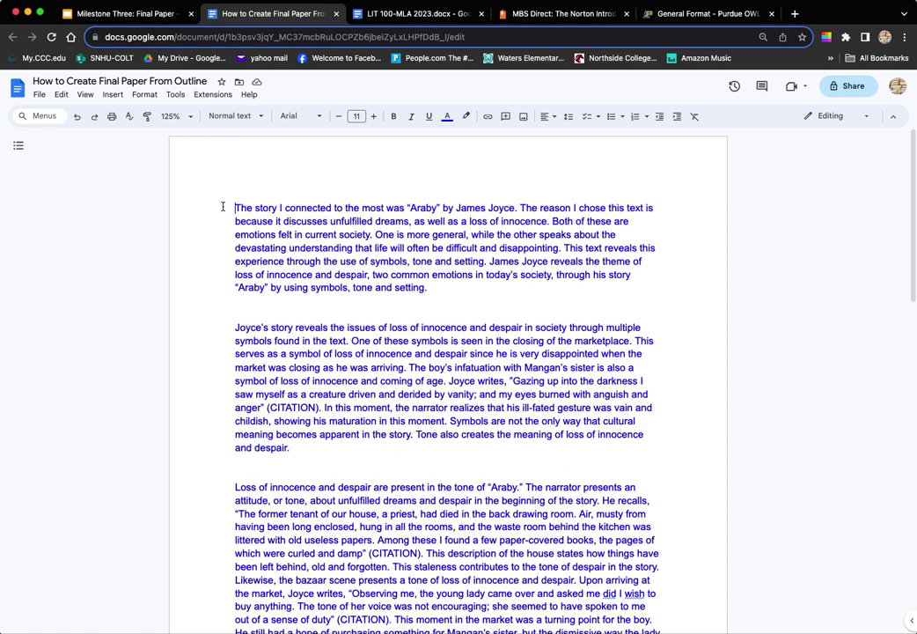
# Type the heading lines: student name, instructor name, LIT 100, and 9 October 2023.
pyautogui.press('Return')
pyautogui.press('Return')
pyautogui.press('Return')
pyautogui.press('Up')
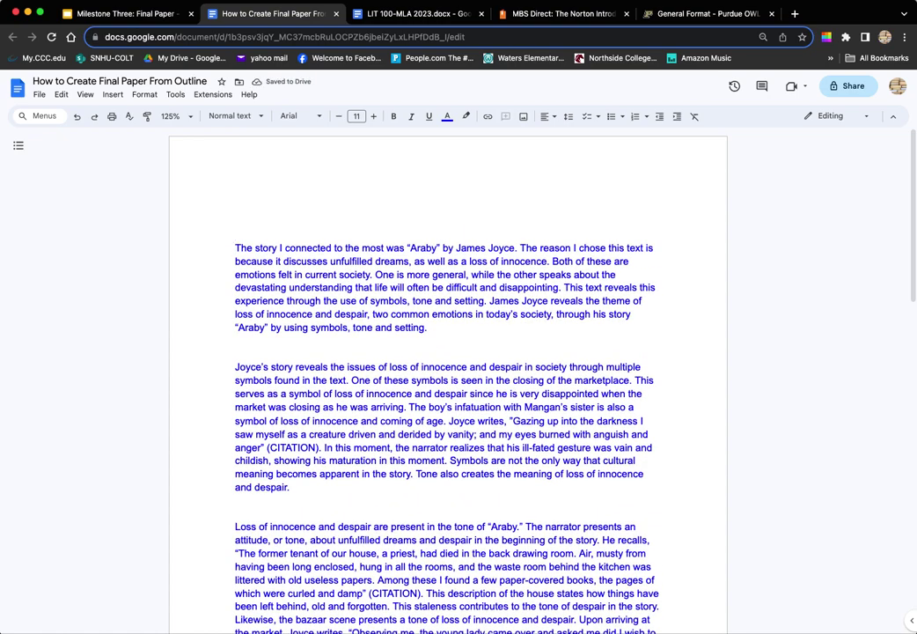
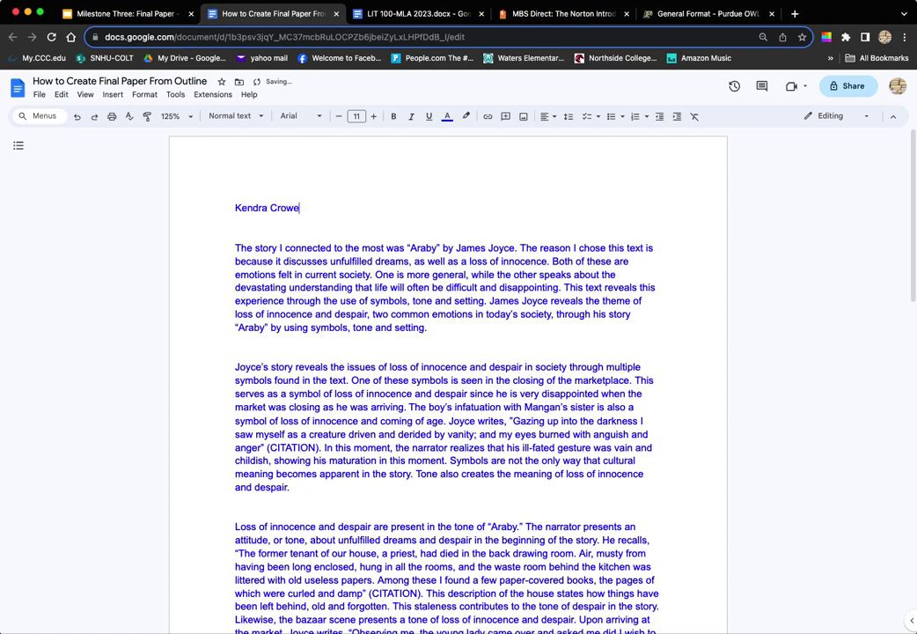
pyautogui.press('Return')
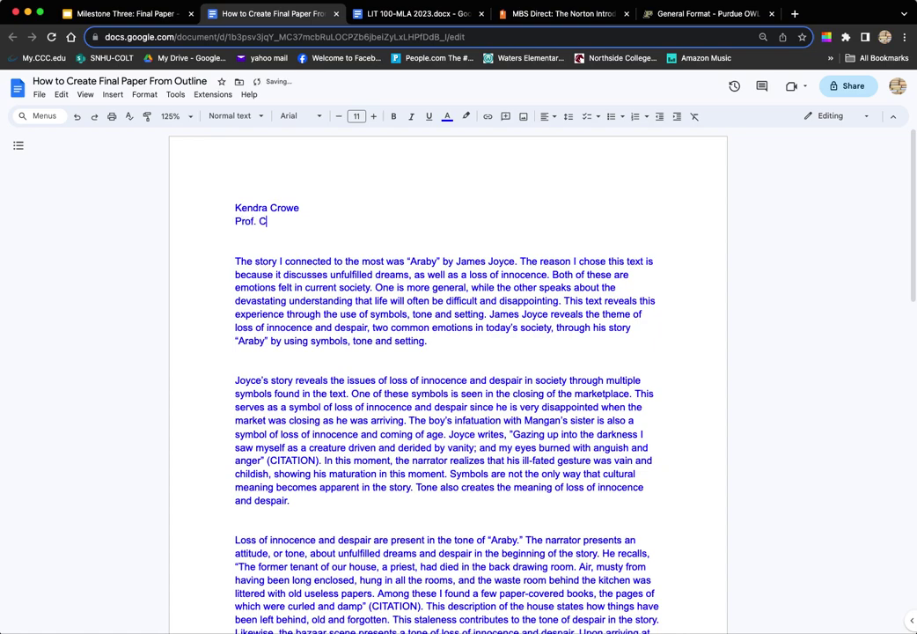
pyautogui.press('Return')
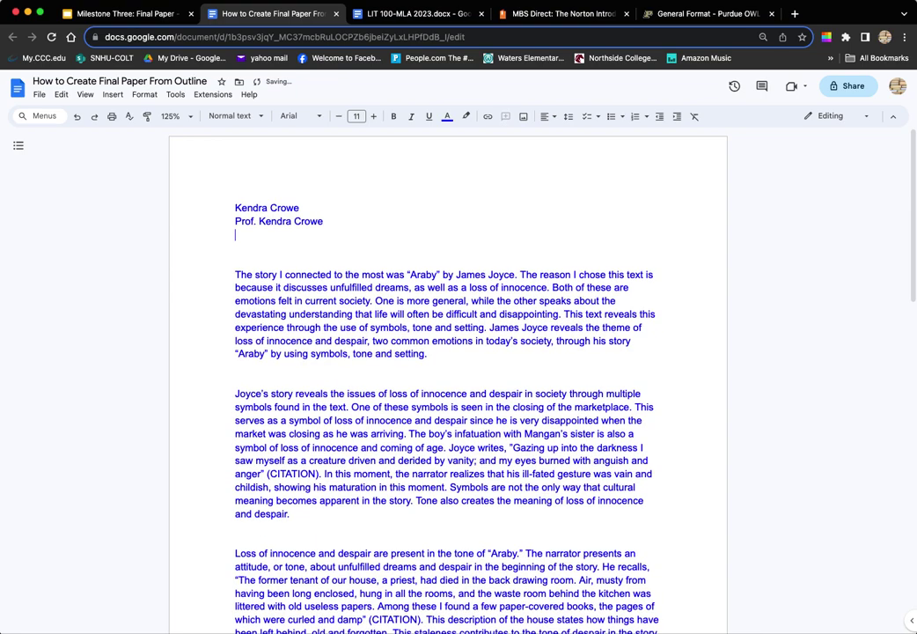
pyautogui.write('LIT 100')
pyautogui.press('Return')
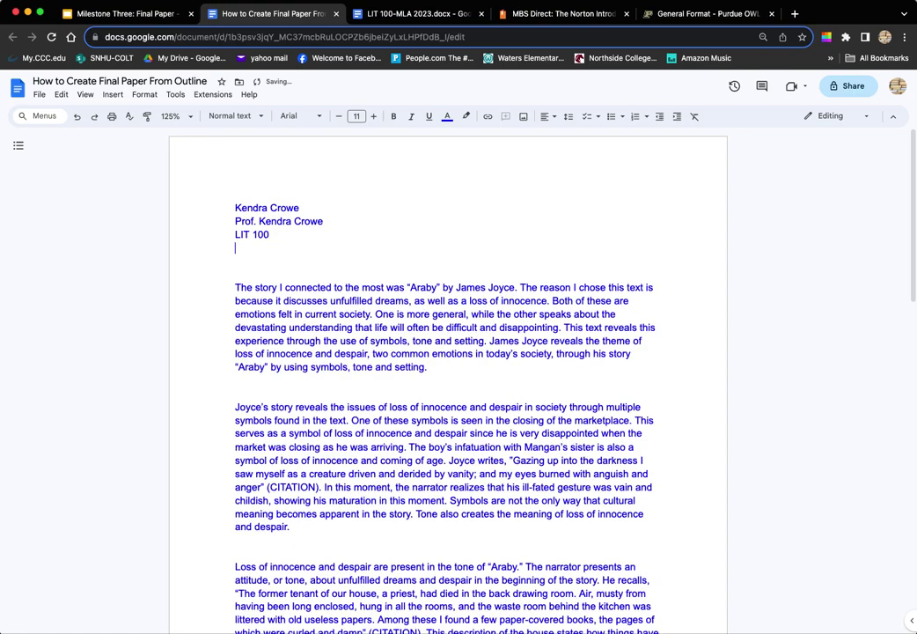
pyautogui.write('9 October 2023')
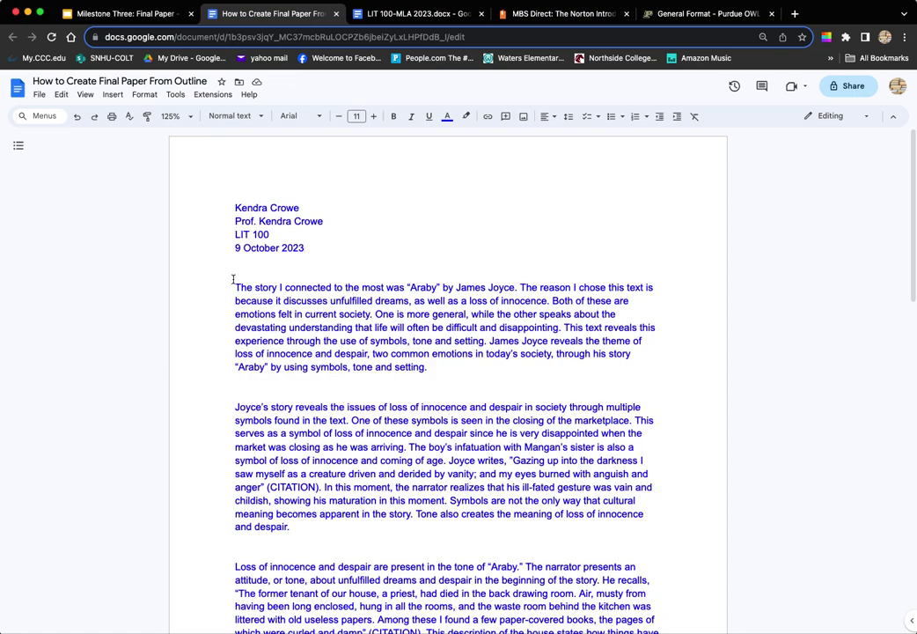
# Add automatic page numbers to the document header.
pyautogui.doubleClick(643, 155)
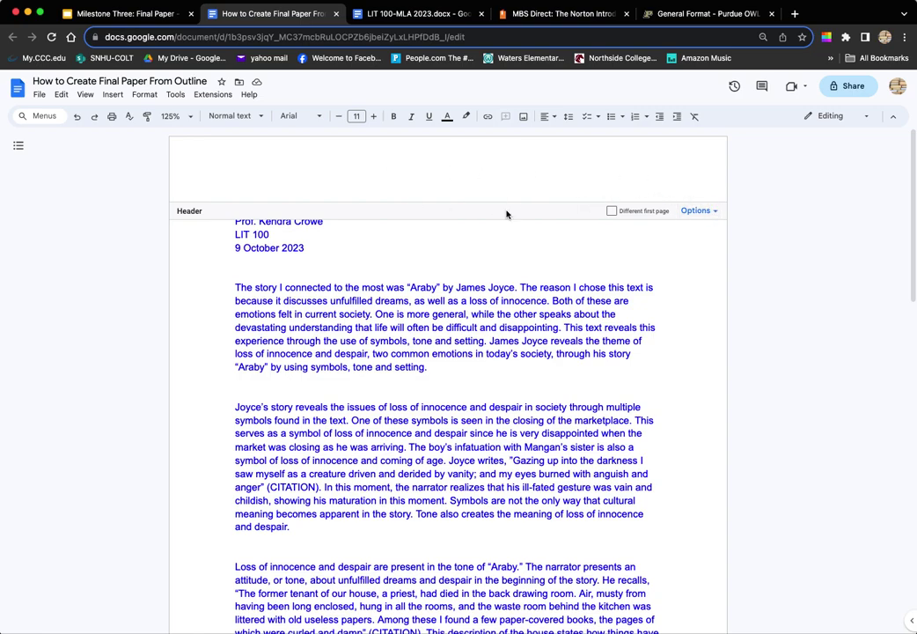
pyautogui.click(714, 214)
pyautogui.click(718, 248)
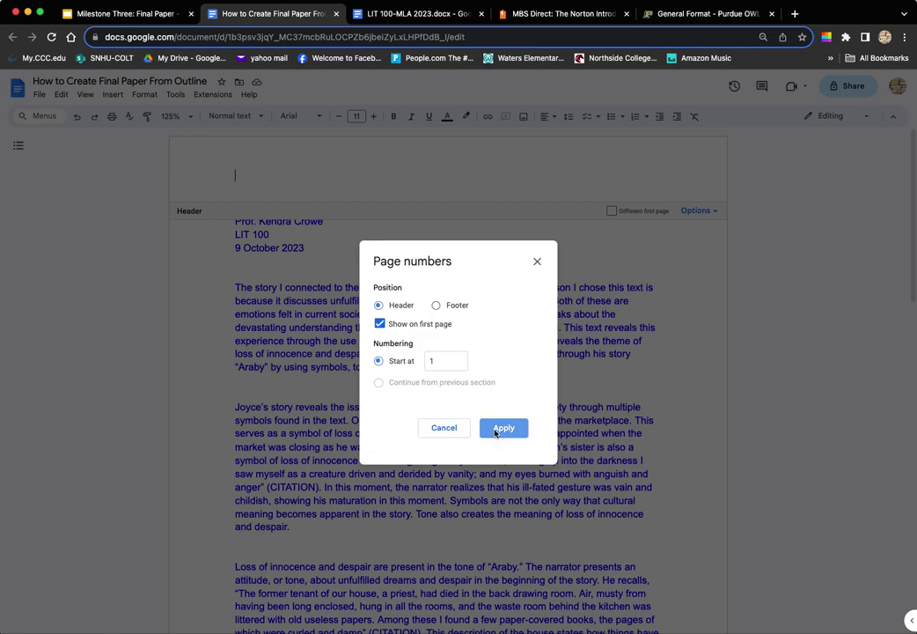
pyautogui.click(497, 429)
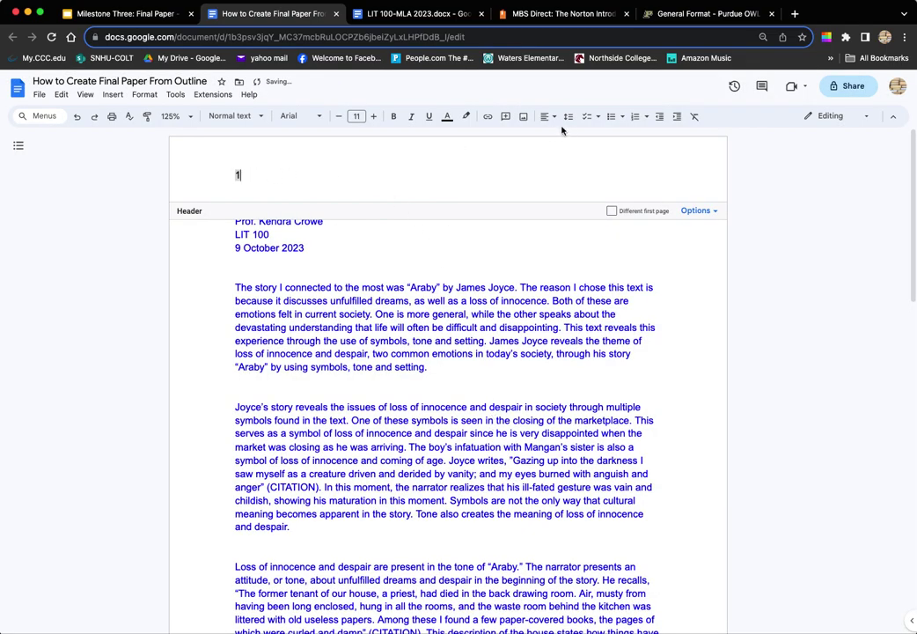
# Right-align the header and put the student's last name before the page number.
pyautogui.click(680, 120)
pyautogui.click(659, 117)
pyautogui.click(546, 117)
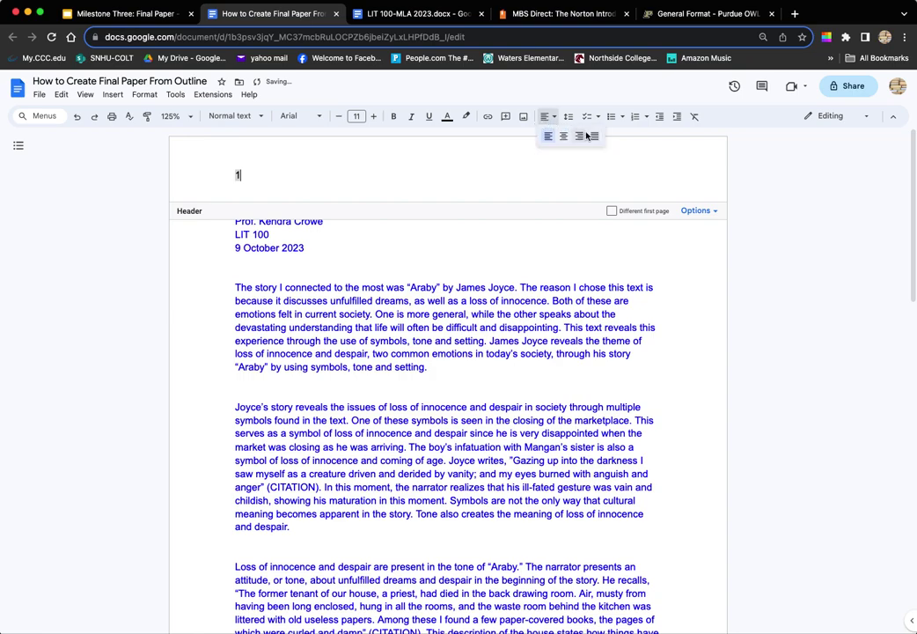
pyautogui.click(580, 139)
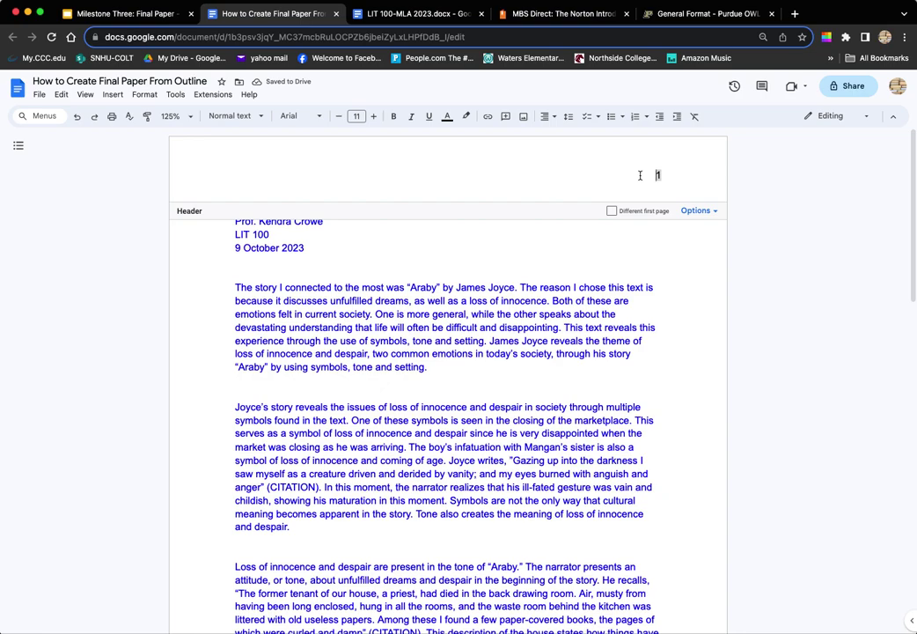
pyautogui.click(640, 175)
pyautogui.write('Crowe')
pyautogui.click(641, 288)
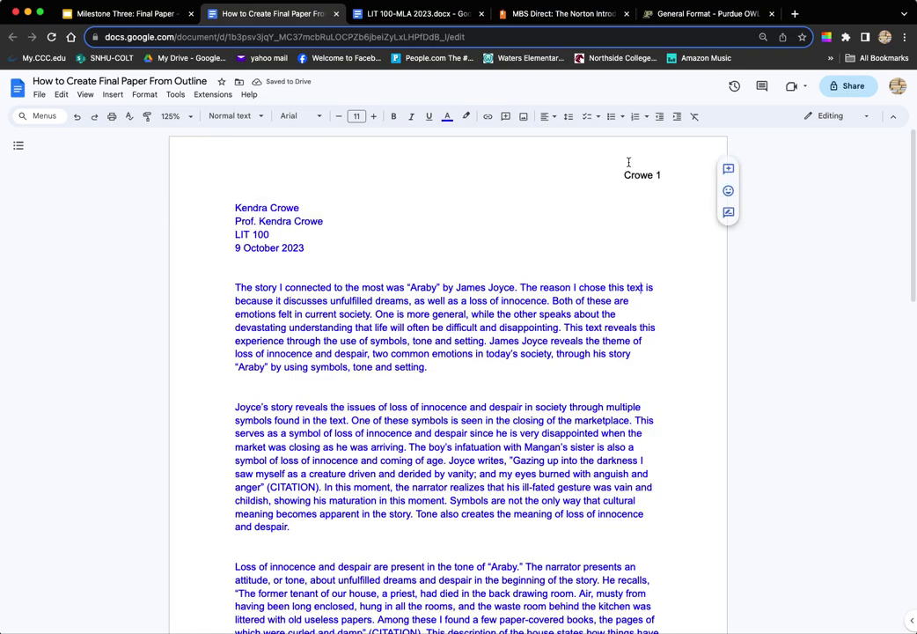
# Add a centred line below the date reading Loss of Innocence in “Araby”.
pyautogui.scroll(-12, 636, 216)
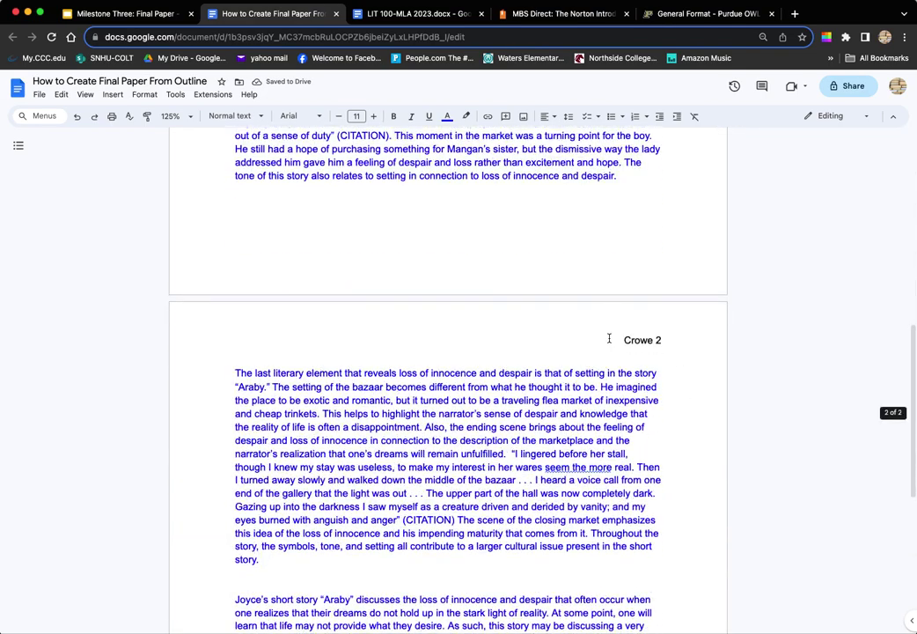
pyautogui.scroll(-3, 659, 338)
pyautogui.scroll(15, 638, 327)
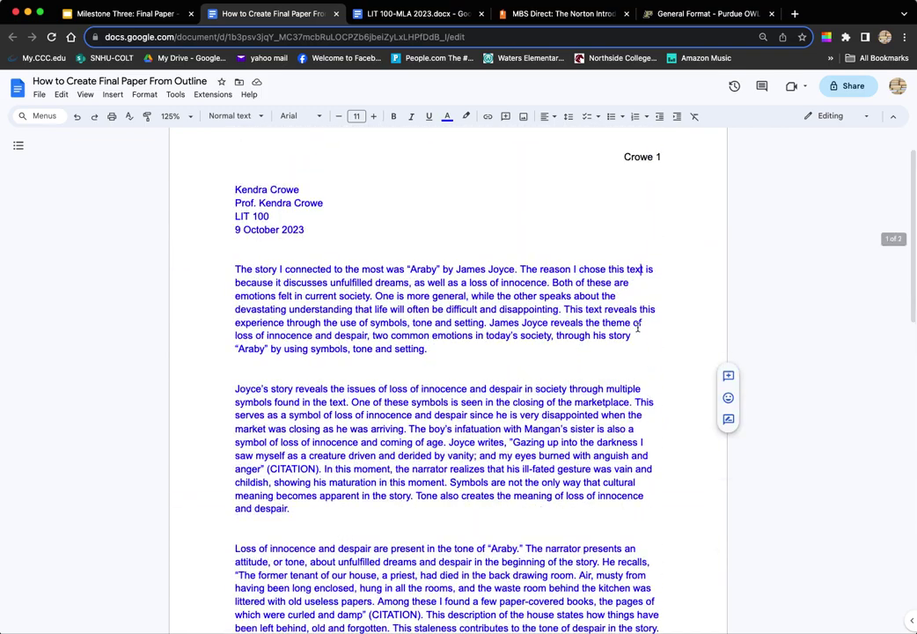
pyautogui.scroll(2, 638, 327)
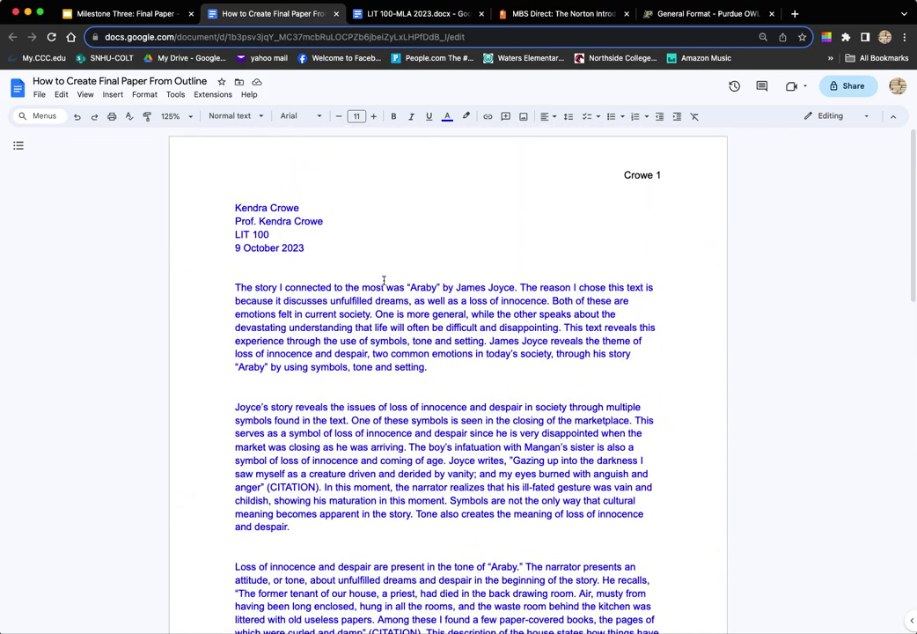
pyautogui.doubleClick(363, 249)
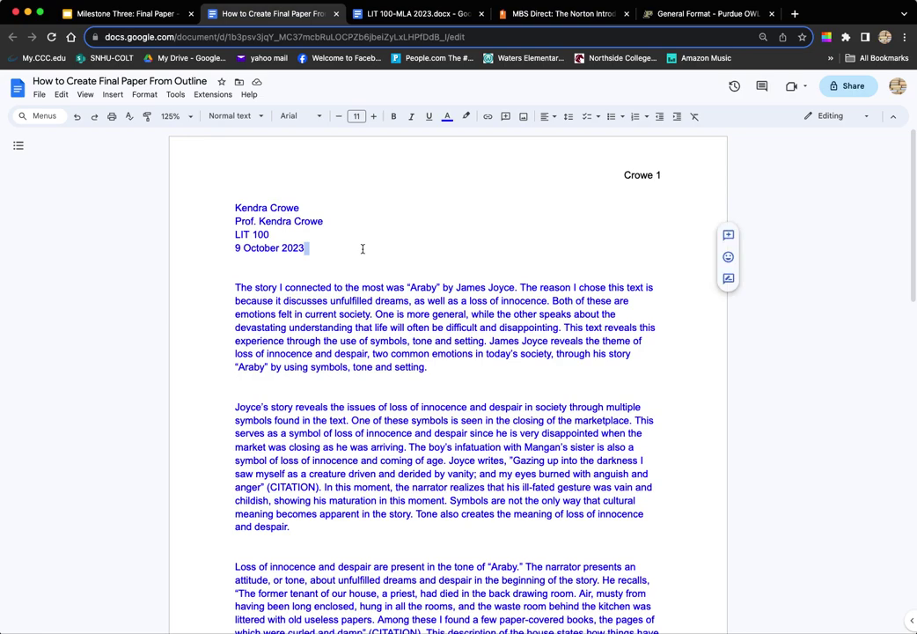
pyautogui.press('Return')
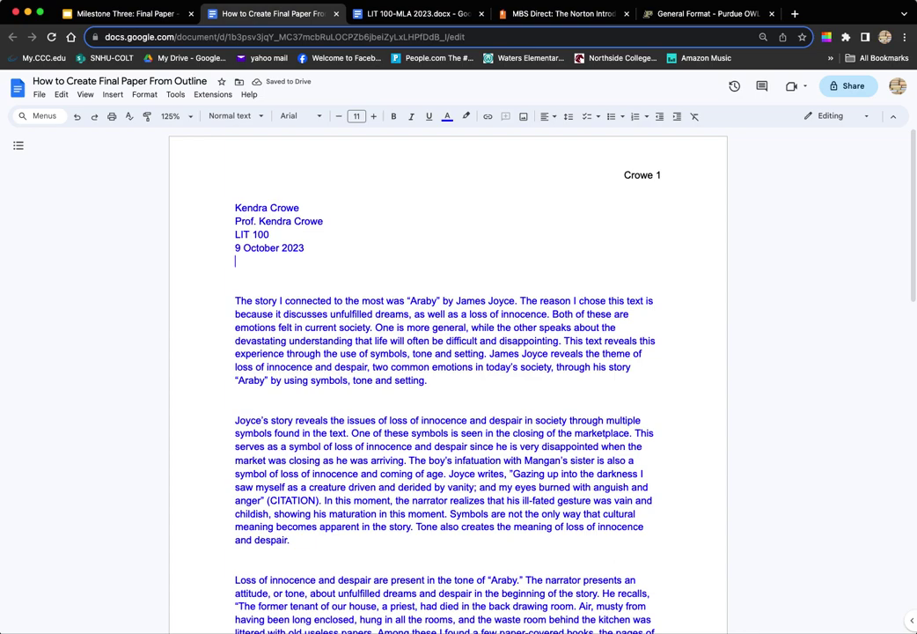
pyautogui.click(549, 116)
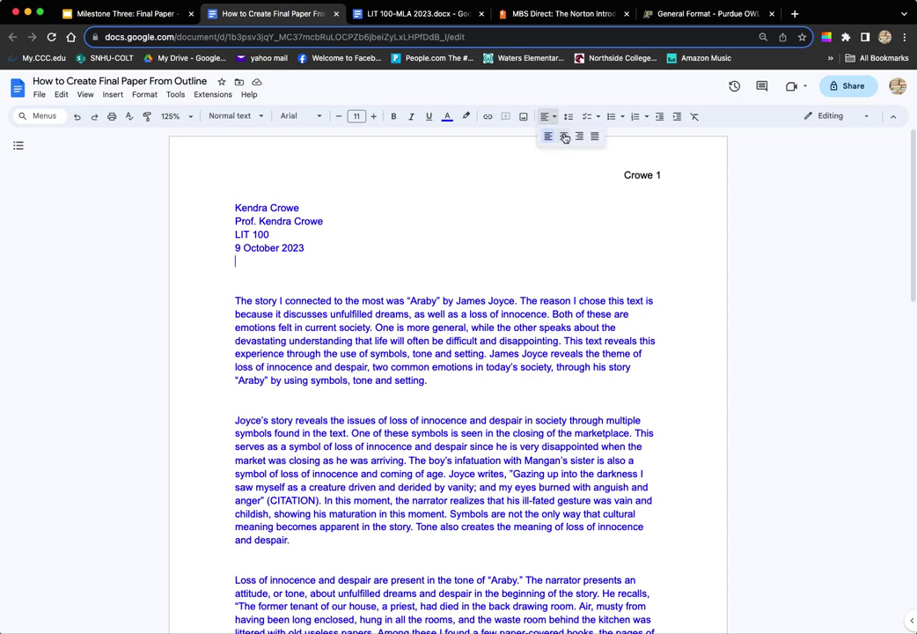
pyautogui.click(564, 136)
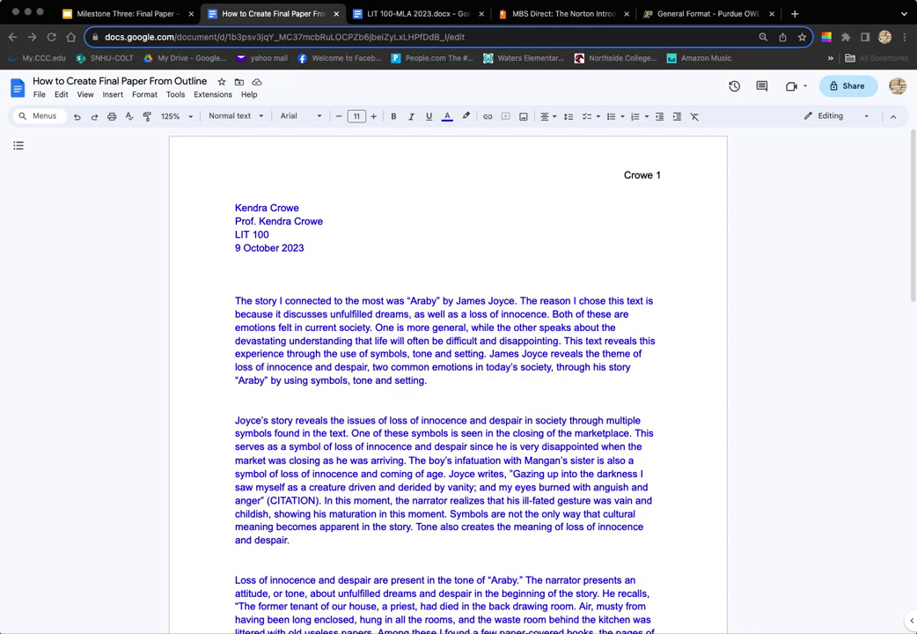
pyautogui.click(440, 268)
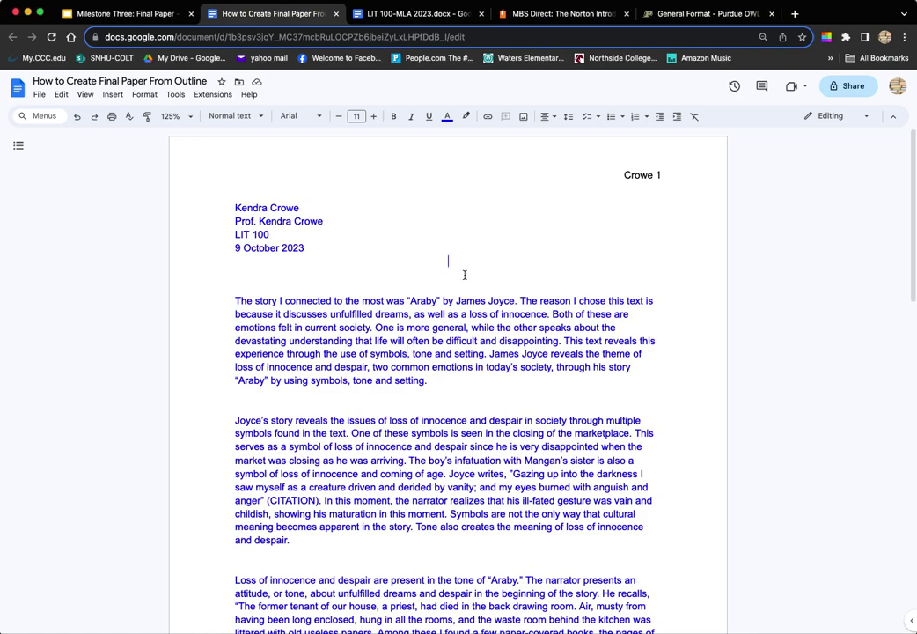
pyautogui.write('Loss of Innocenc')
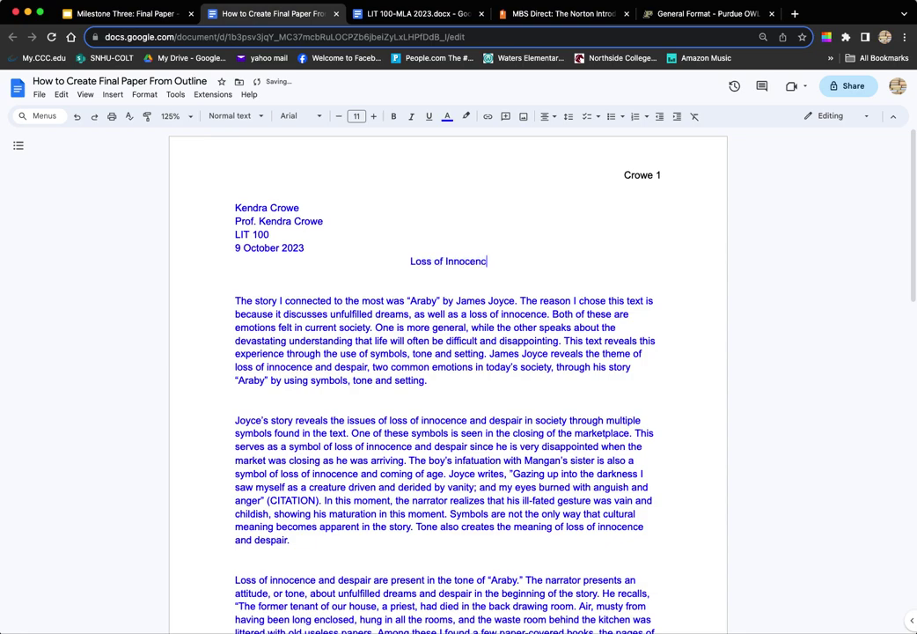
pyautogui.write('e in “Ara')
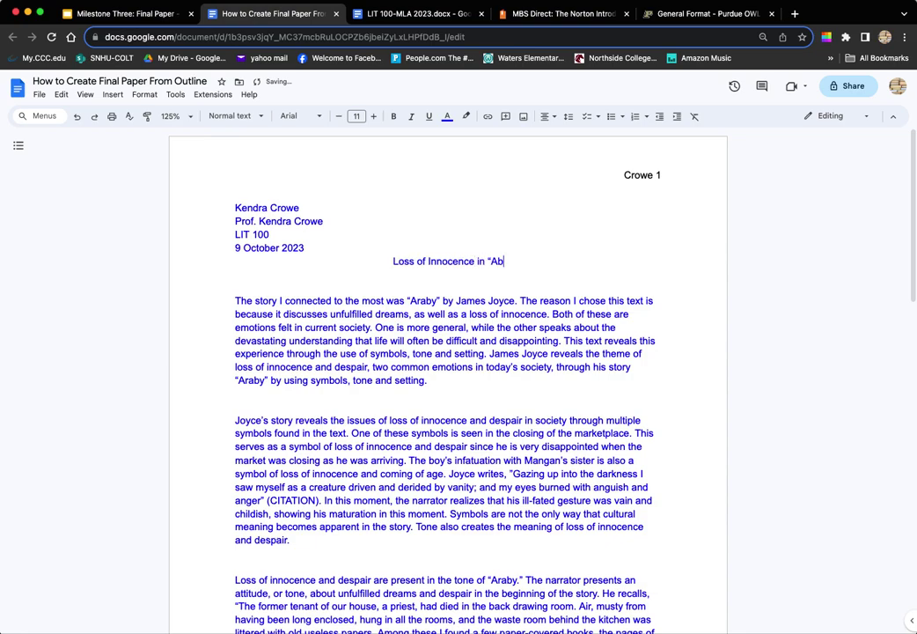
pyautogui.write('by"')
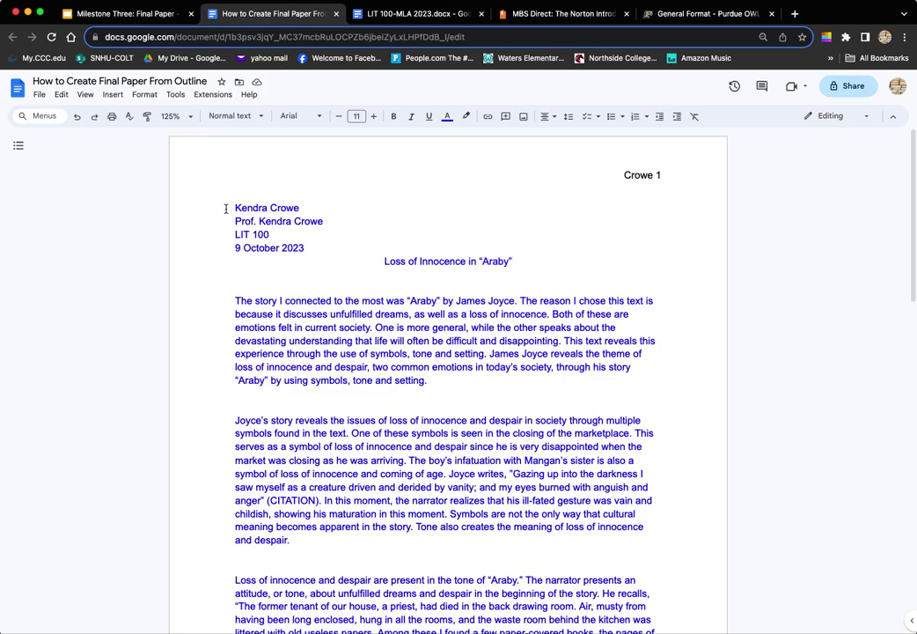
# Format all the essay text as black, 12-pt Times New Roman.
pyautogui.moveTo(228, 208); pyautogui.dragTo(671, 627)
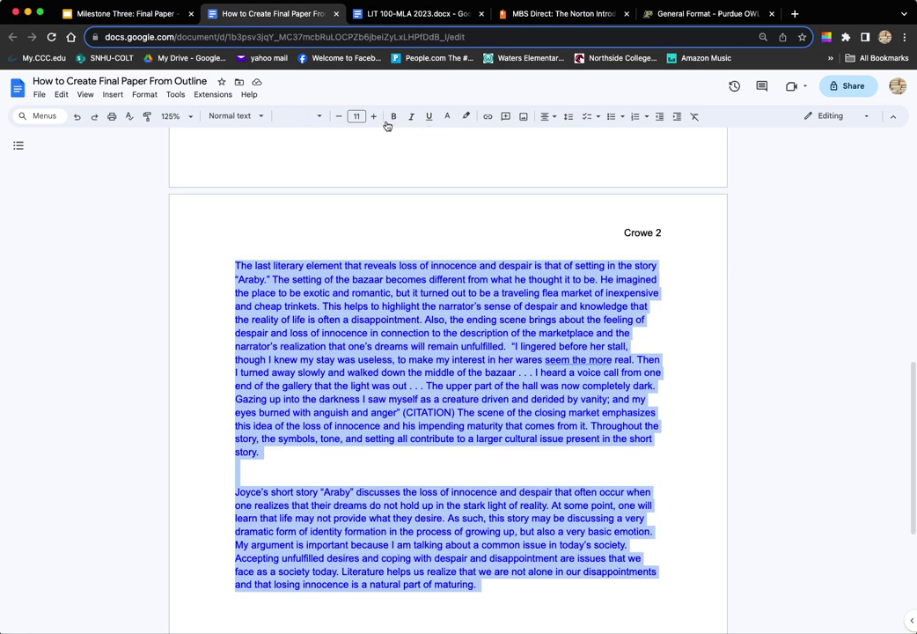
pyautogui.click(448, 118)
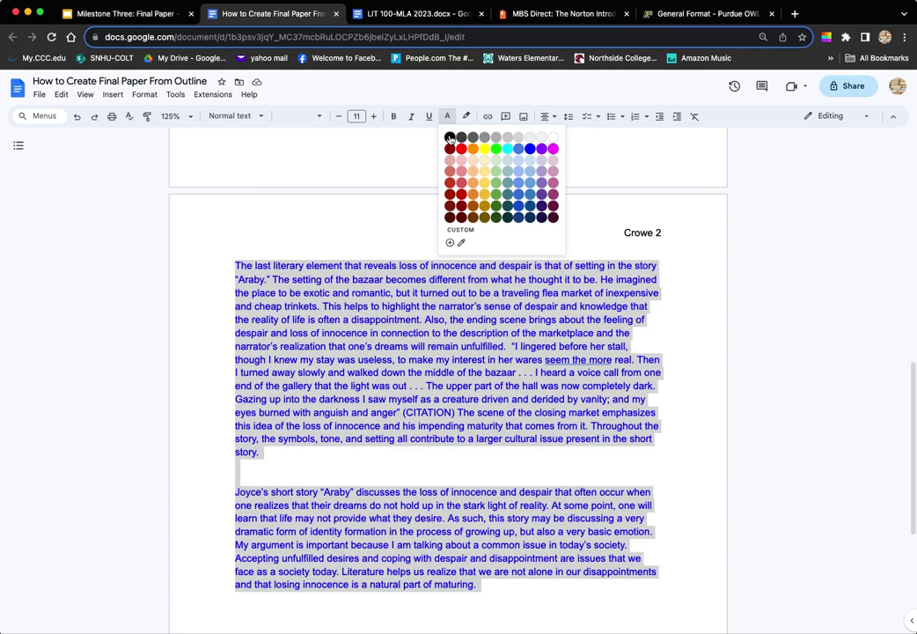
pyautogui.click(450, 138)
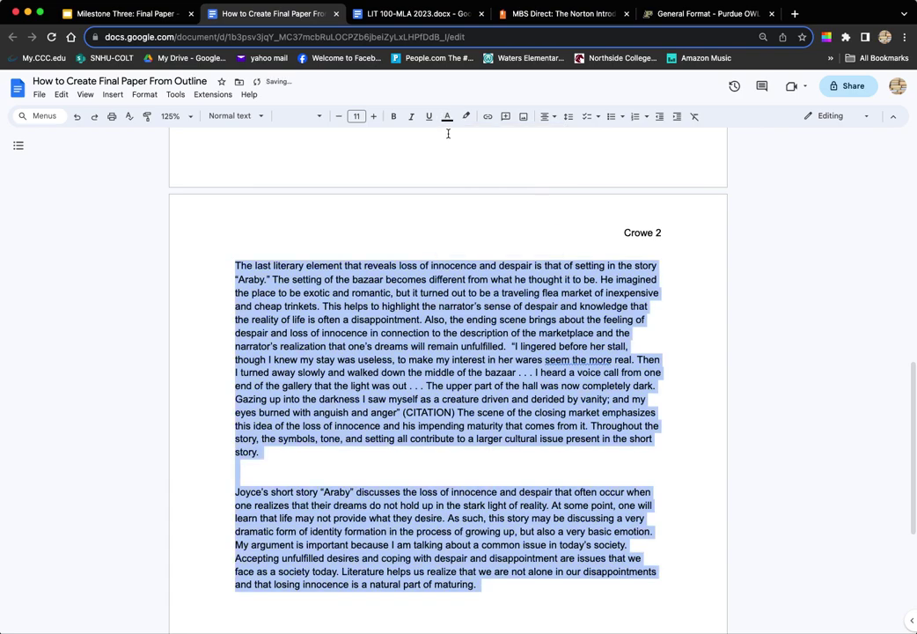
pyautogui.click(374, 117)
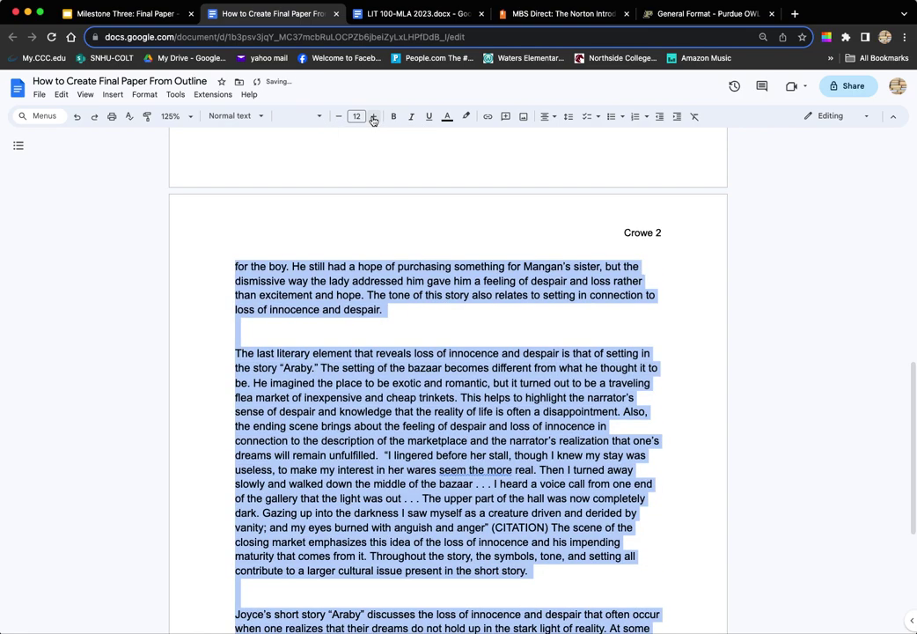
pyautogui.click(313, 122)
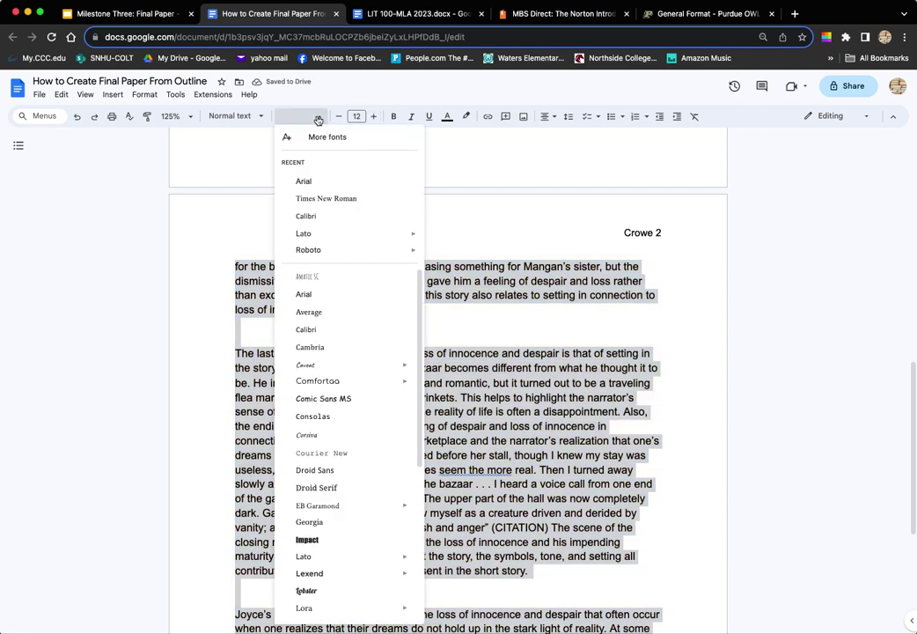
pyautogui.click(337, 199)
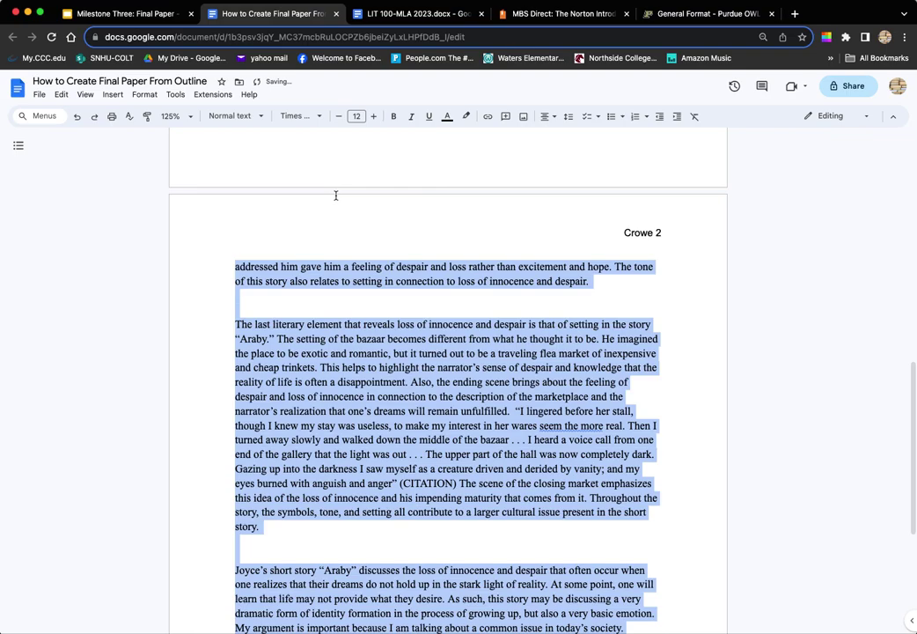
pyautogui.scroll(15, 366, 263)
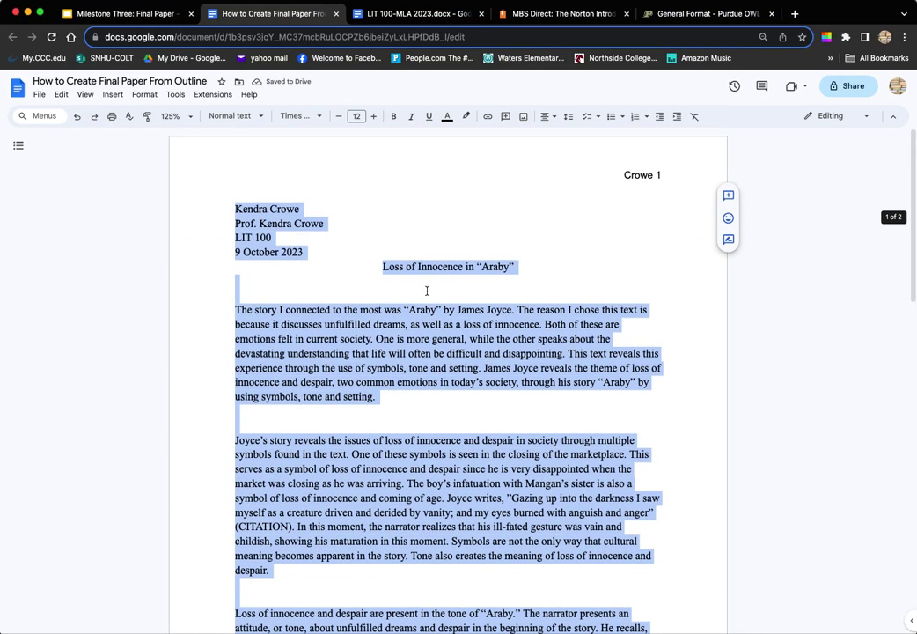
pyautogui.click(427, 290)
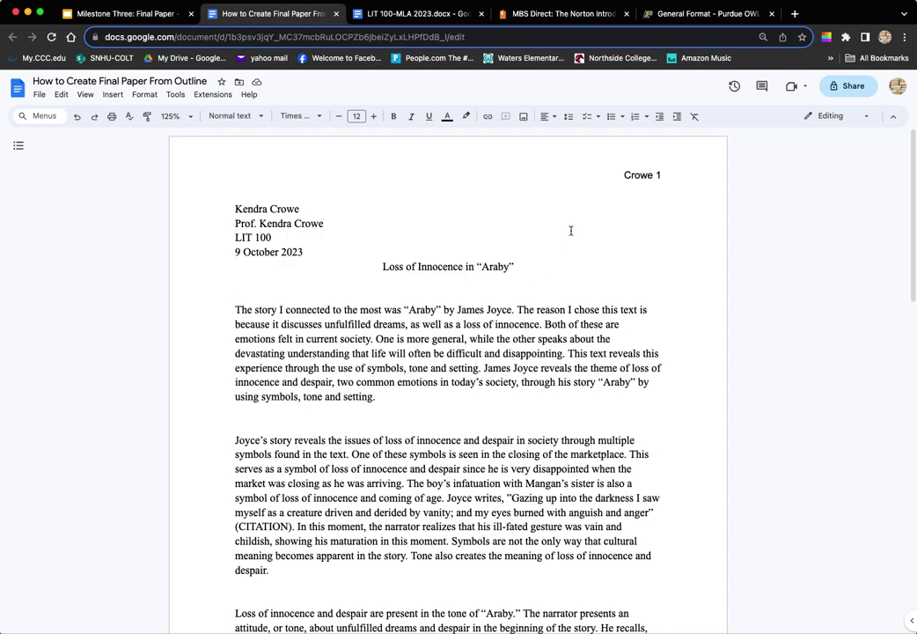
# Change the last-name and page-number header text to 12-pt Times New Roman.
pyautogui.click(618, 175)
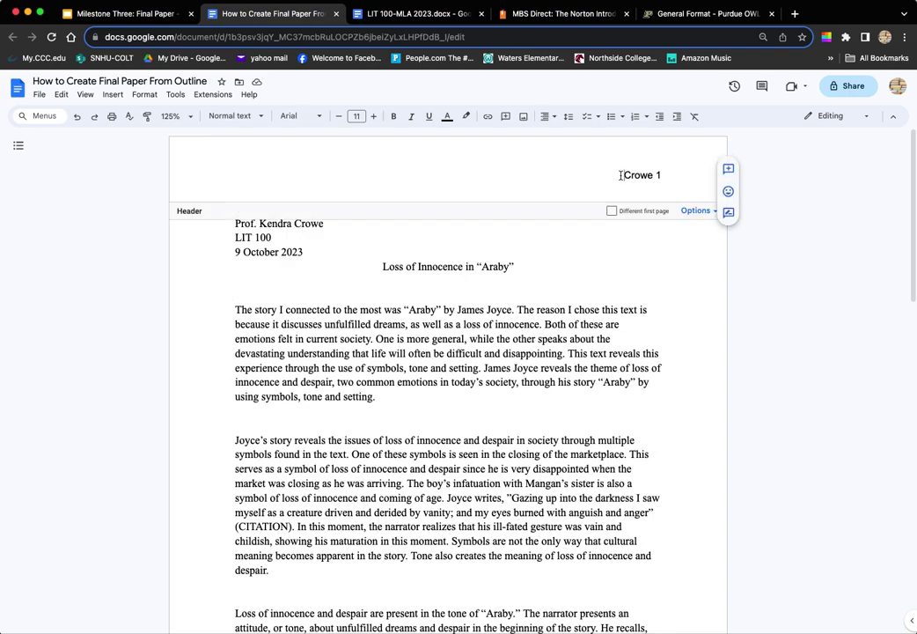
pyautogui.moveTo(619, 175); pyautogui.dragTo(697, 174)
pyautogui.click(322, 121)
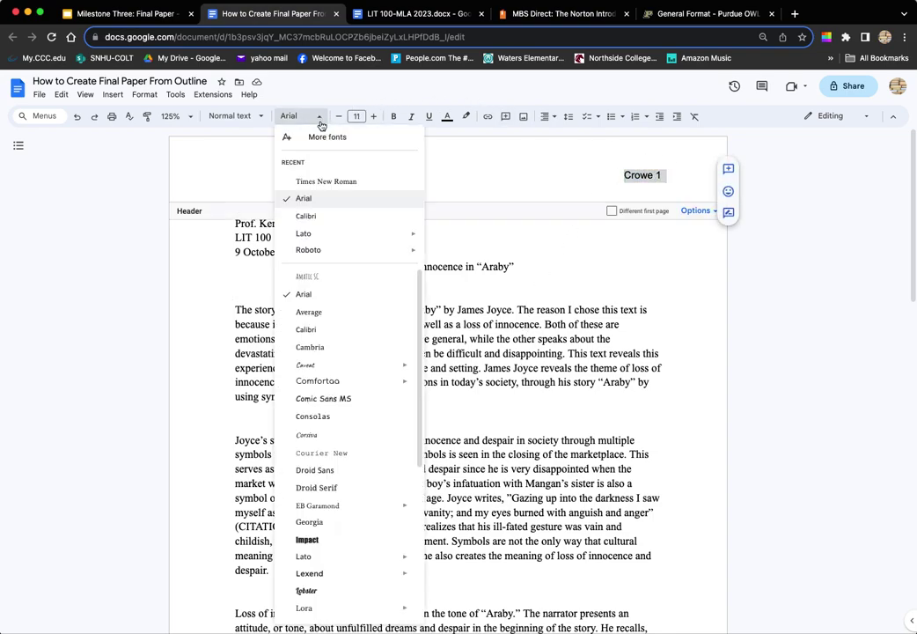
pyautogui.moveTo(310, 239)
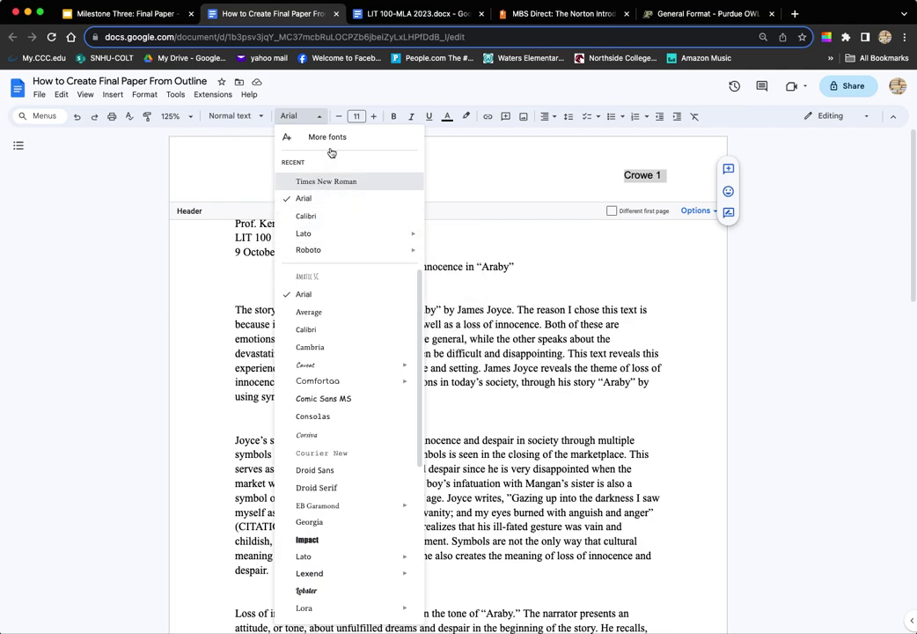
pyautogui.click(324, 182)
pyautogui.click(374, 117)
pyautogui.click(576, 272)
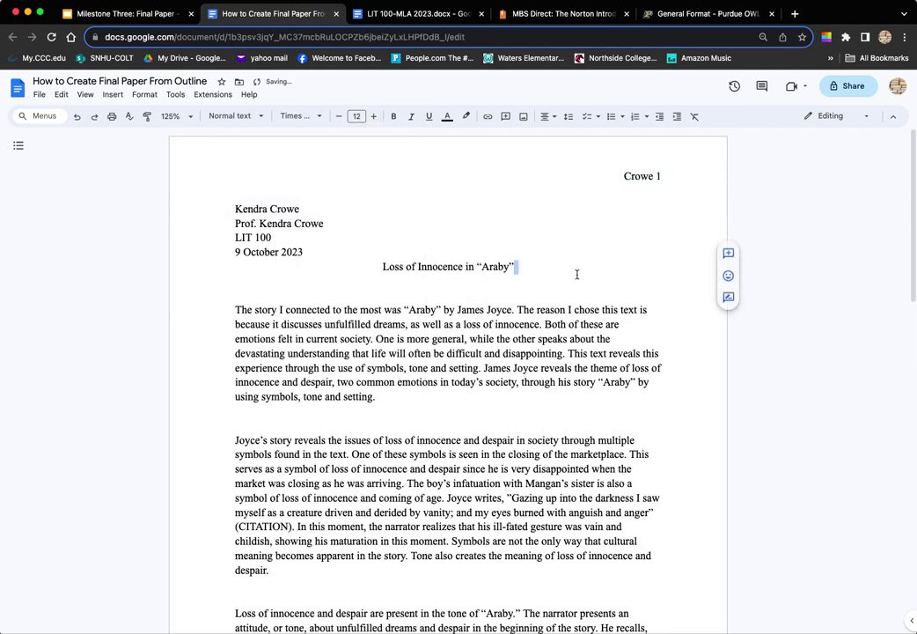
pyautogui.scroll(-1, 573, 271)
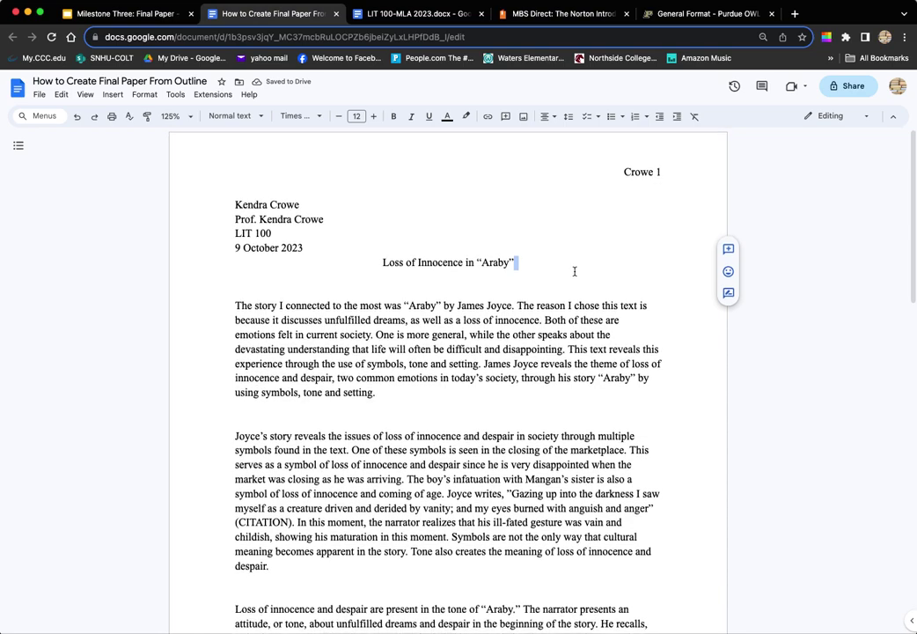
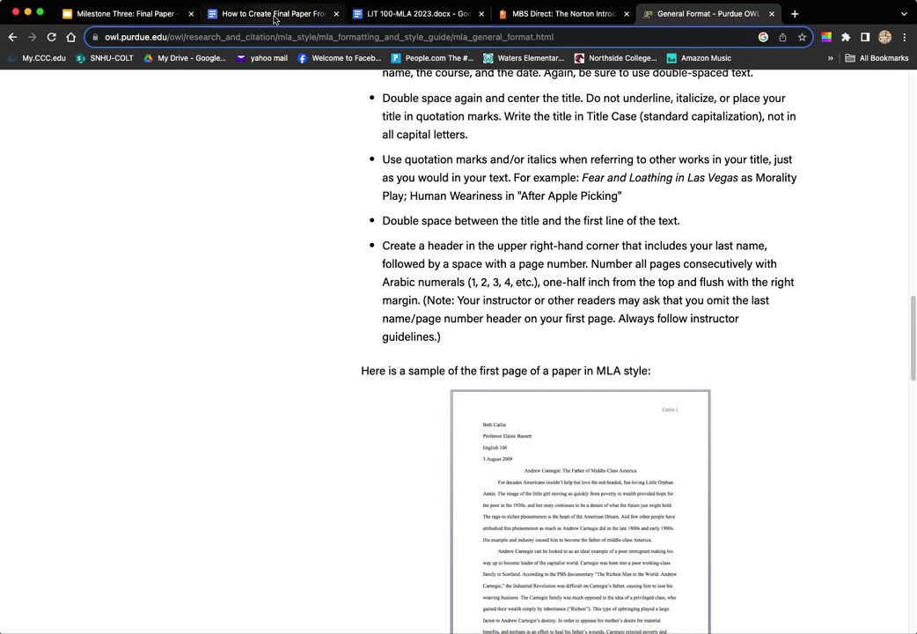
# Double-space the essay from heading to conclusion and remove the blank line above the first paragraph.
pyautogui.moveTo(232, 192); pyautogui.dragTo(529, 632)
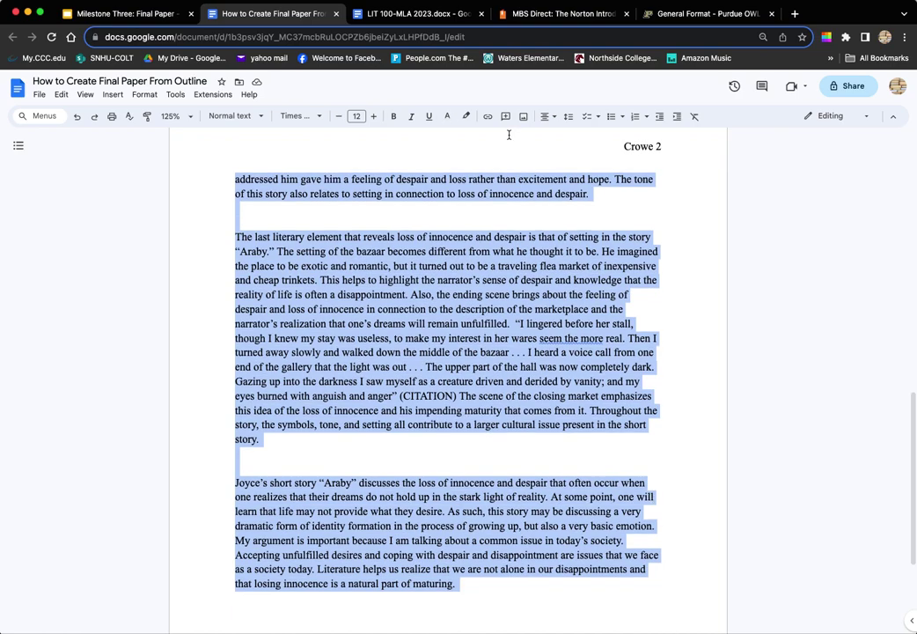
pyautogui.click(568, 116)
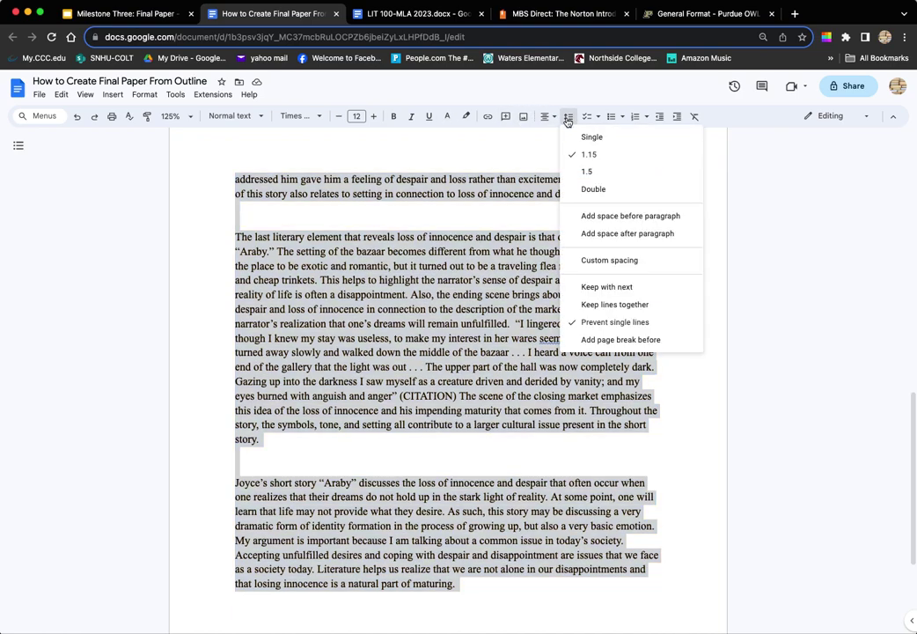
pyautogui.click(597, 191)
pyautogui.click(631, 335)
pyautogui.scroll(10, 628, 331)
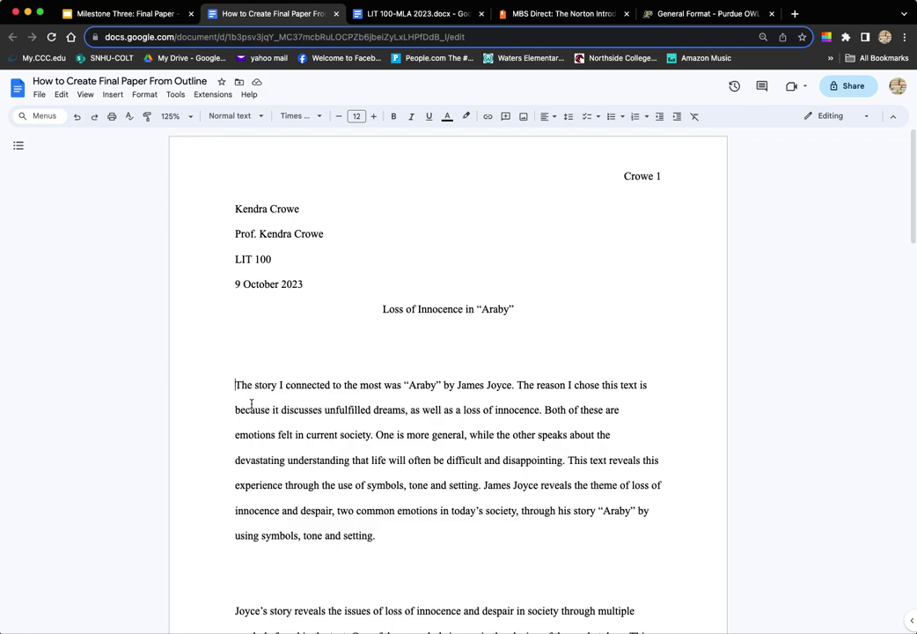
pyautogui.press('BackSpace')
pyautogui.press('BackSpace')
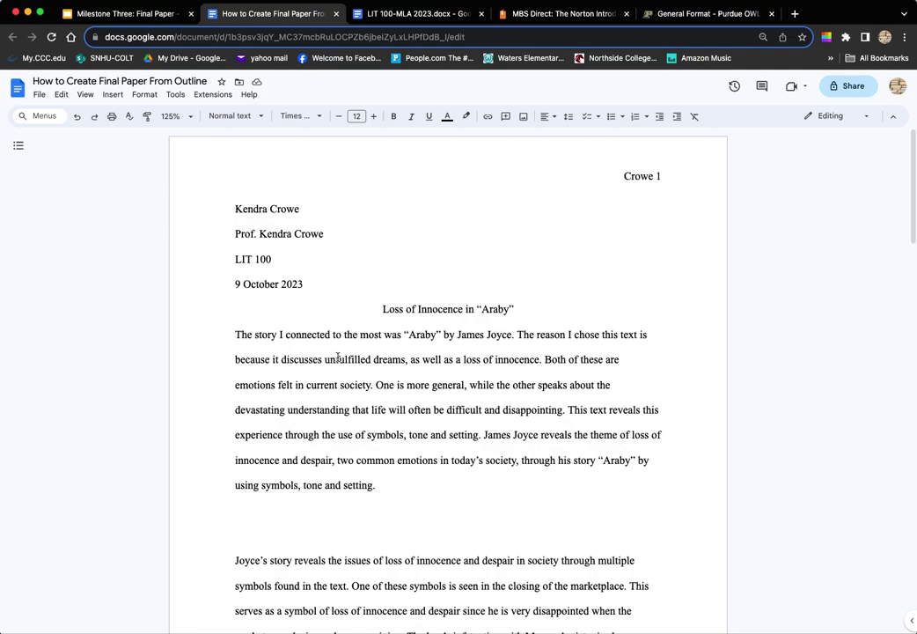
# Indent the opening paragraph, and delete the gap above the second paragraph and indent it.
pyautogui.press('Tab')
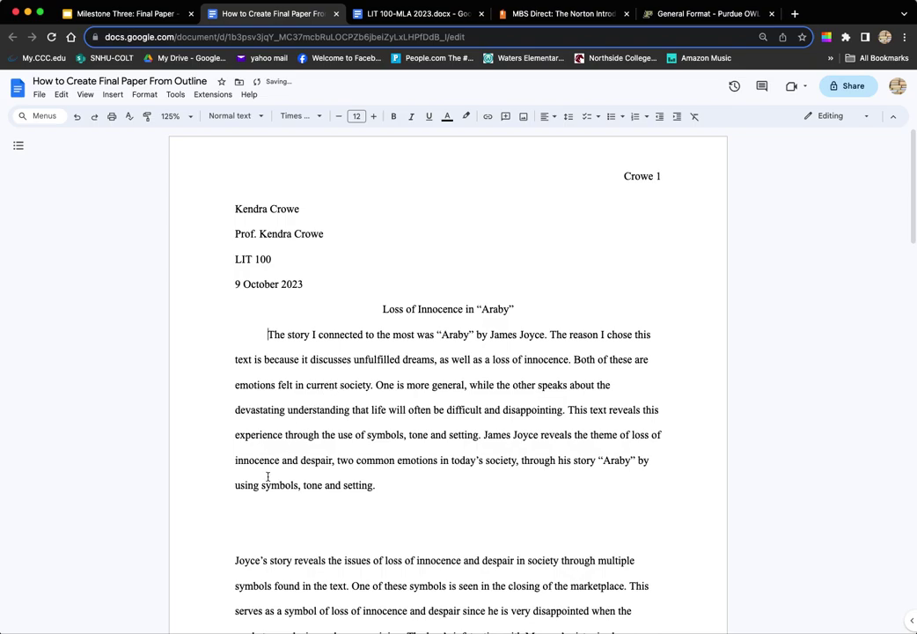
pyautogui.click(226, 561)
pyautogui.press('BackSpace')
pyautogui.press('BackSpace')
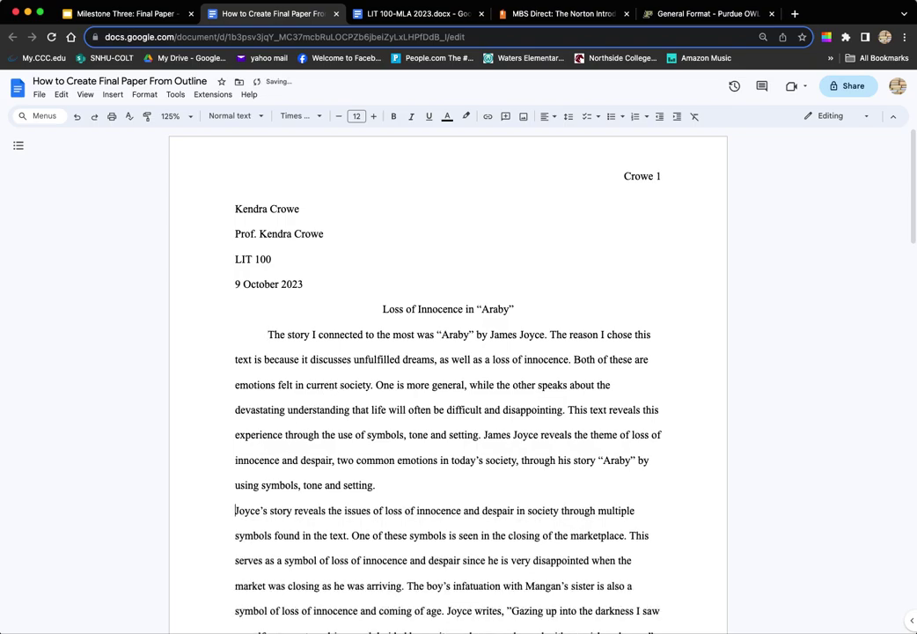
pyautogui.press('Tab')
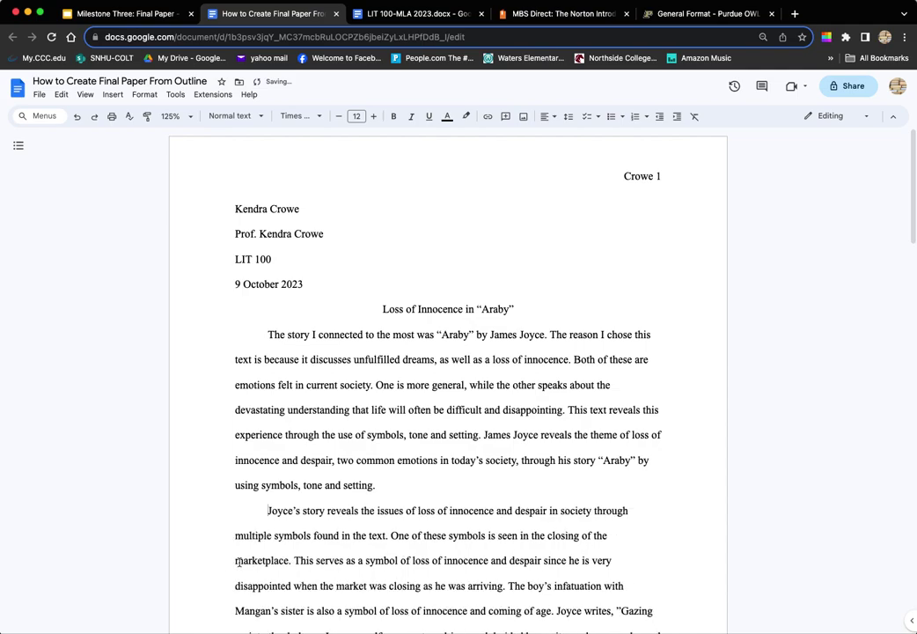
# Remove the blank line above the page 2 paragraph and split off the tone discussion.
pyautogui.scroll(-5, 284, 440)
pyautogui.scroll(-4, 332, 438)
pyautogui.click(235, 532)
pyautogui.press('BackSpace')
pyautogui.press('BackSpace')
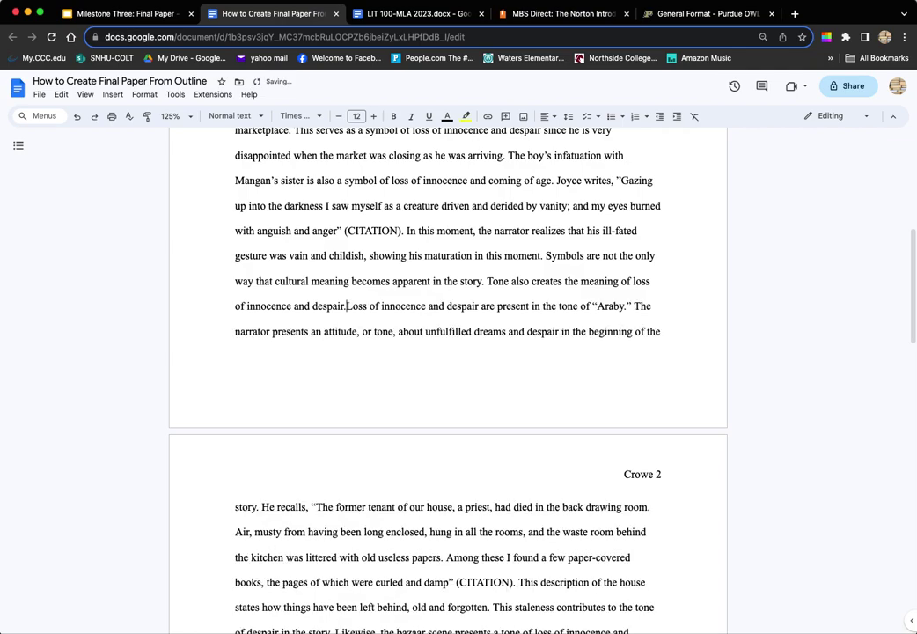
pyautogui.press('Return')
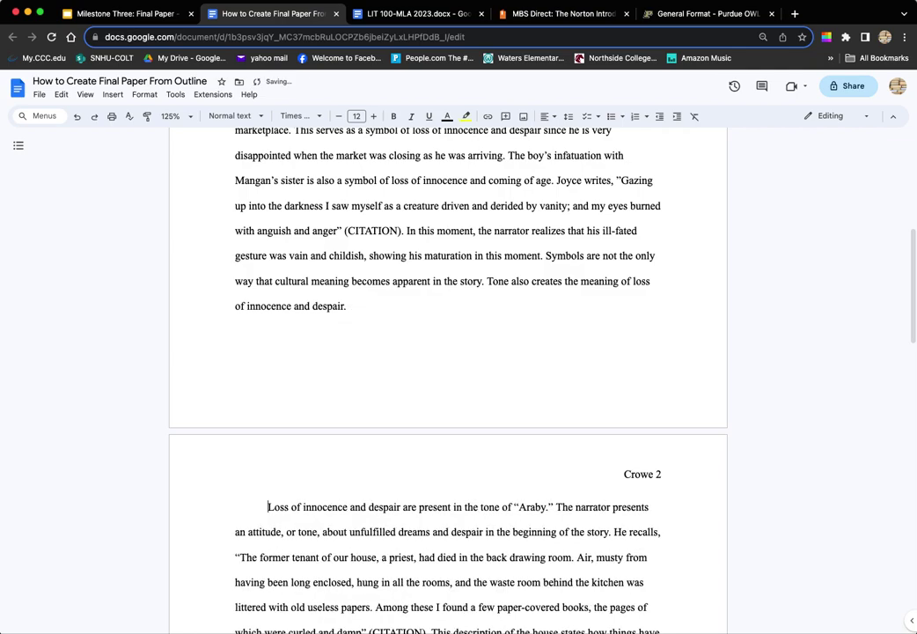
# Delete the blank lines above the setting paragraph and indent its first line.
pyautogui.scroll(-5, 389, 378)
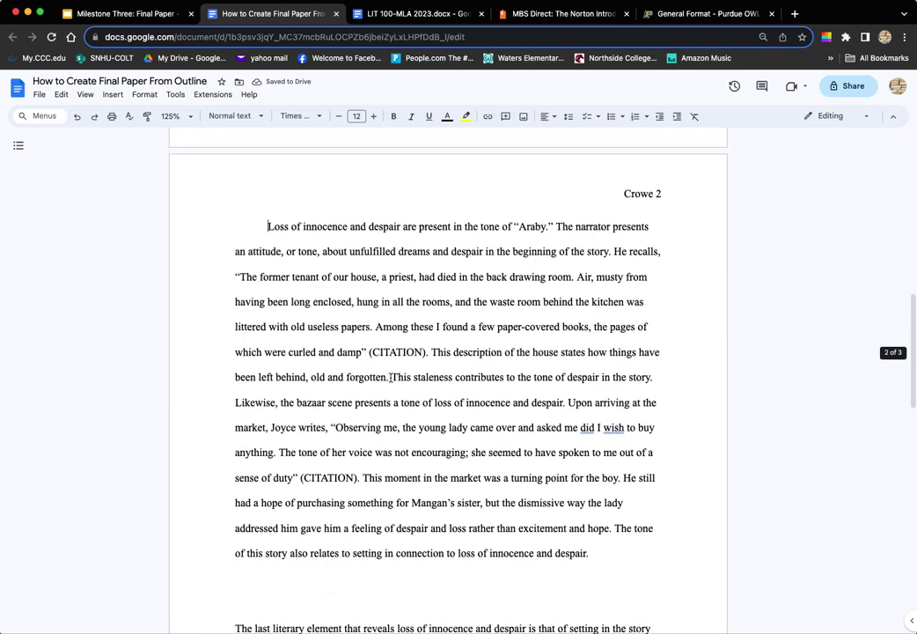
pyautogui.scroll(-1, 388, 377)
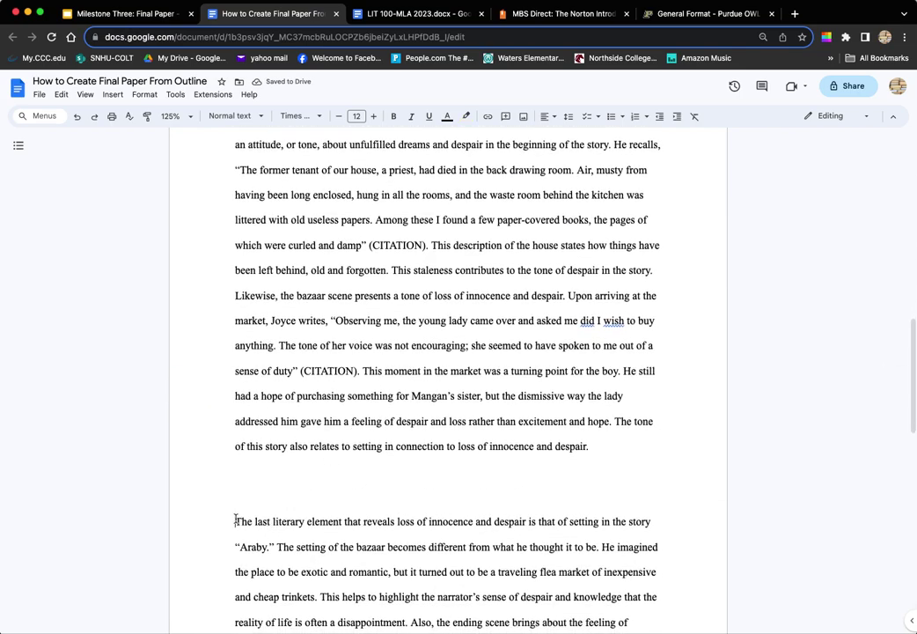
pyautogui.click(235, 520)
pyautogui.press('BackSpace')
pyautogui.press('BackSpace')
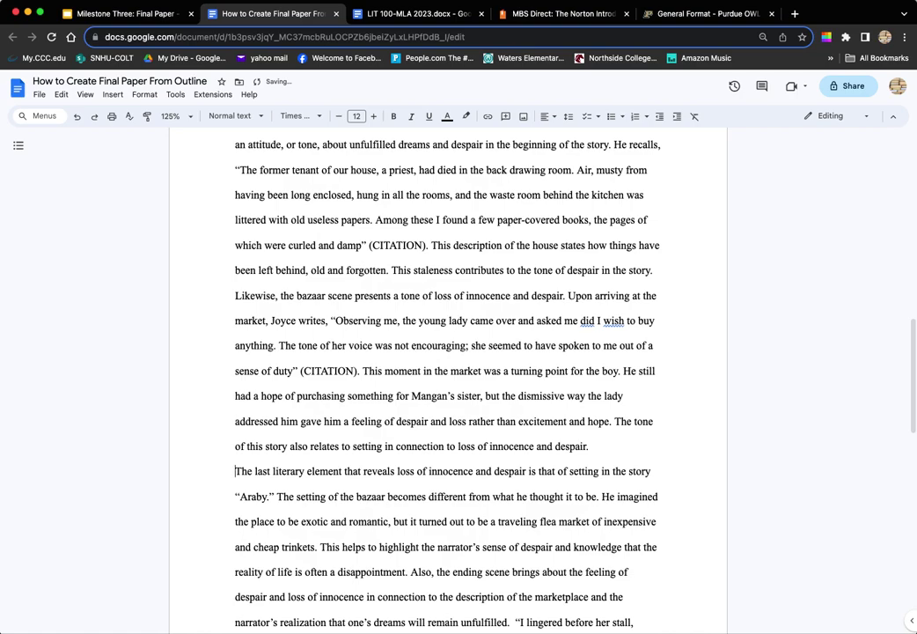
pyautogui.press('Tab')
# Delete the blank lines above the concluding paragraph and indent its first line.
pyautogui.scroll(-10, 360, 424)
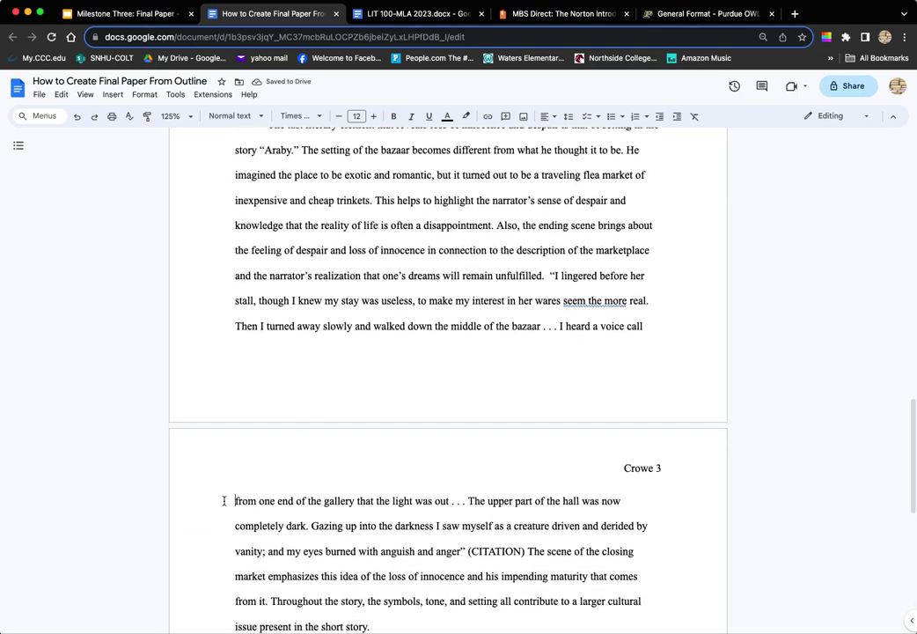
pyautogui.scroll(-7, 224, 501)
pyautogui.click(231, 477)
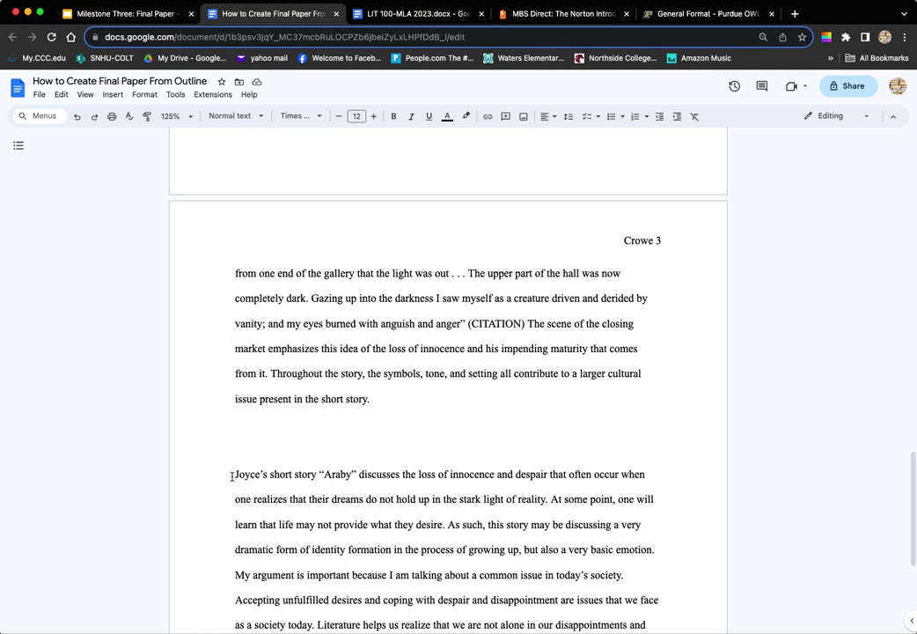
pyautogui.press('BackSpace')
pyautogui.press('BackSpace')
pyautogui.press('Tab')
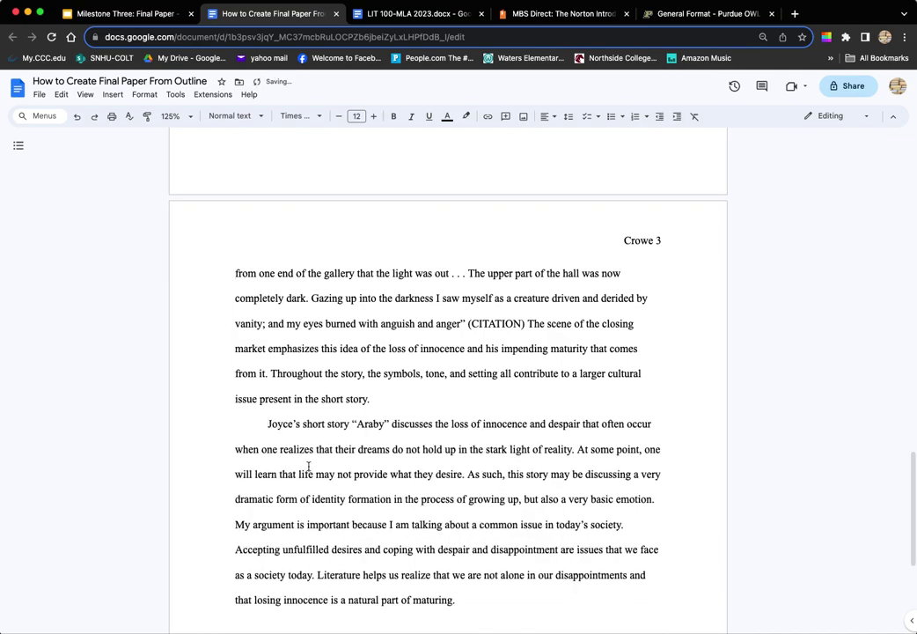
pyautogui.scroll(-5, 308, 466)
pyautogui.scroll(15, 479, 480)
pyautogui.scroll(10, 475, 469)
pyautogui.scroll(-3, 474, 456)
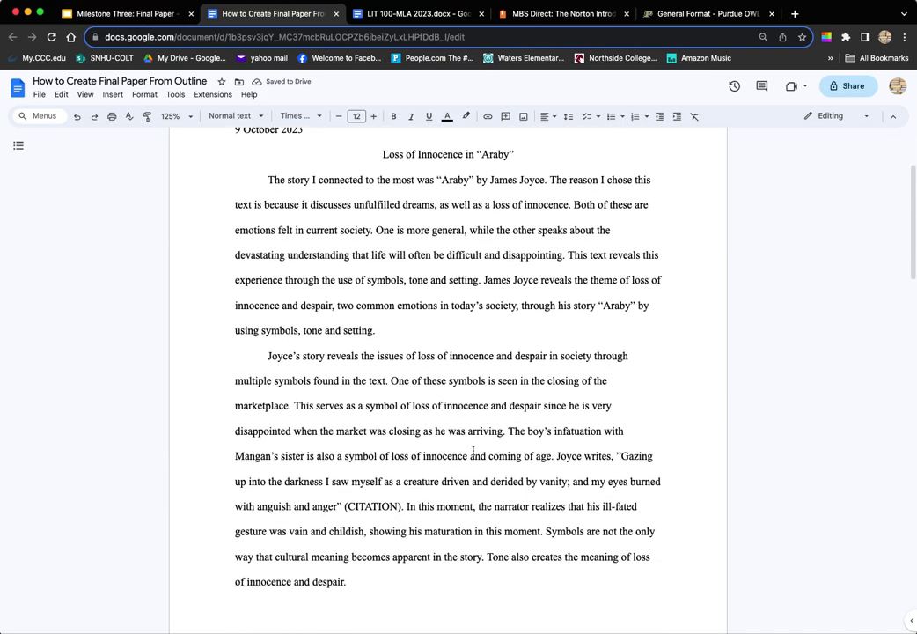
pyautogui.scroll(3, 669, 211)
# Scroll through Purdue OWL's sample MLA first page.
pyautogui.click(709, 13)
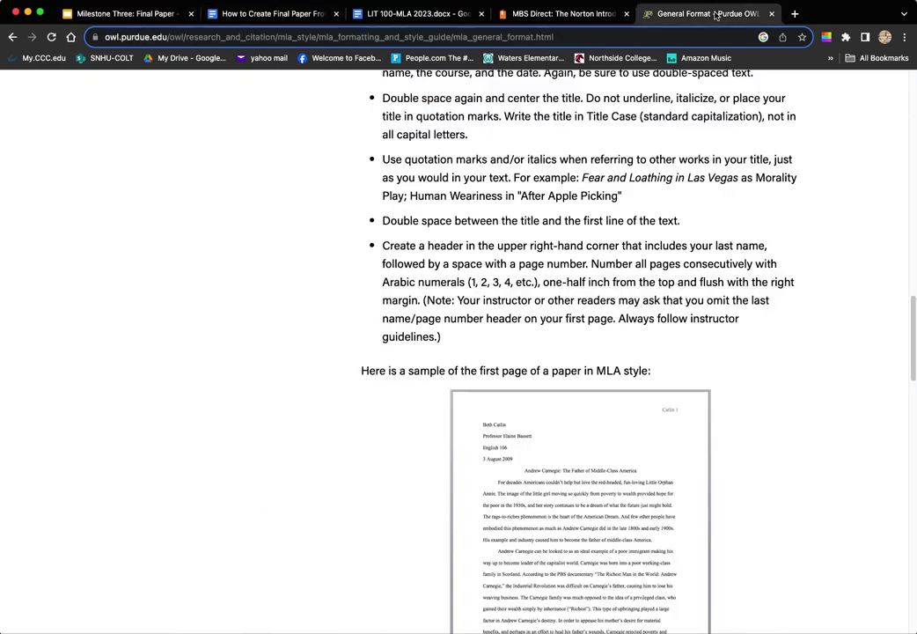
pyautogui.scroll(-3, 567, 497)
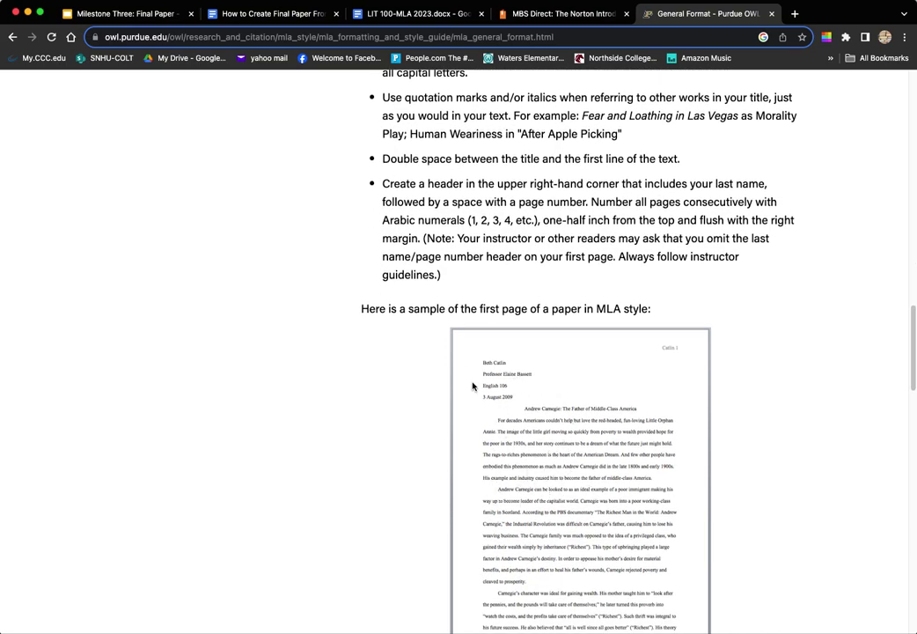
pyautogui.scroll(-3, 574, 515)
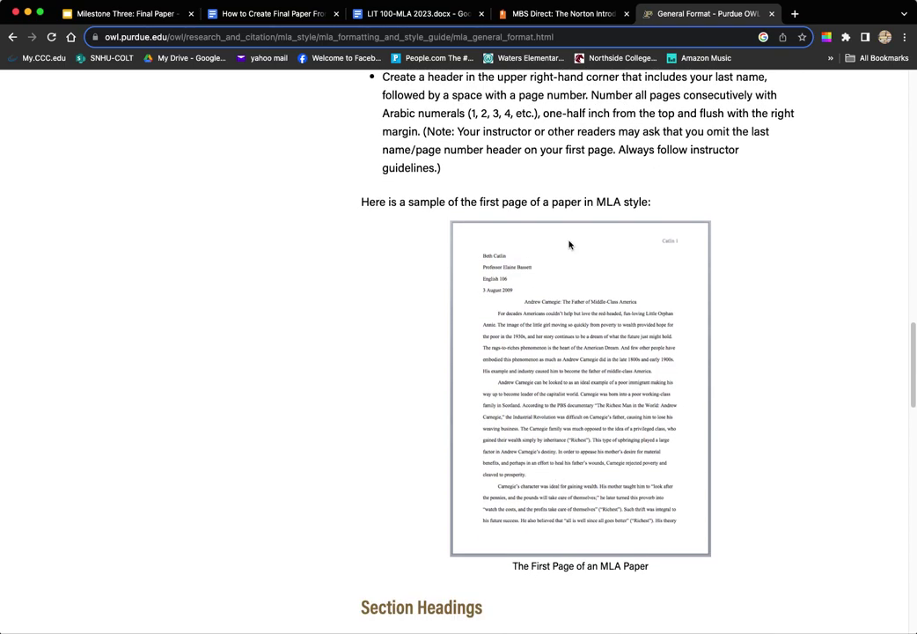
pyautogui.scroll(4, 570, 243)
# Return to the essay and scroll down through its three double-spaced pages.
pyautogui.click(276, 14)
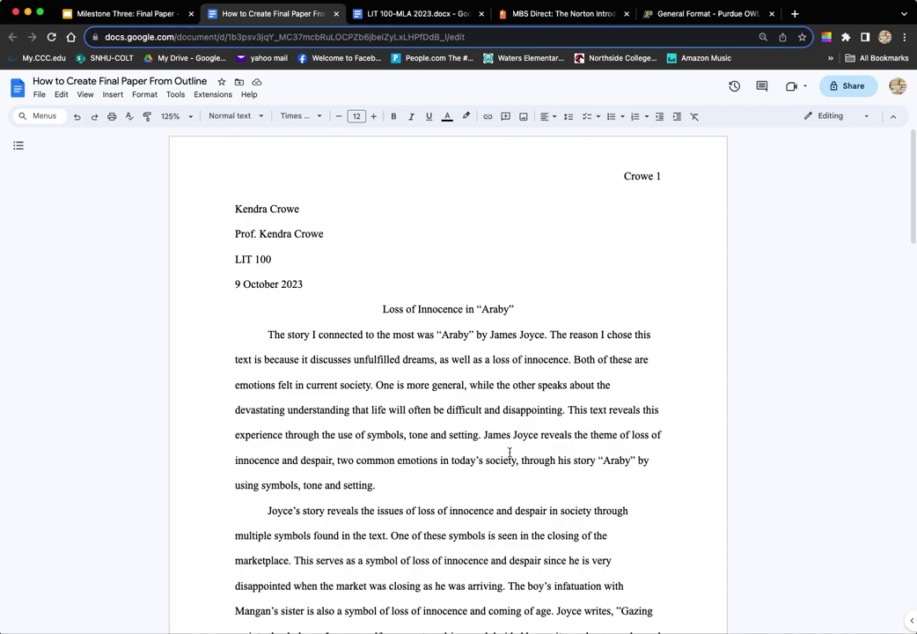
pyautogui.scroll(-3, 509, 453)
pyautogui.scroll(-15, 509, 452)
pyautogui.scroll(-18, 509, 452)
pyautogui.scroll(-5, 509, 452)
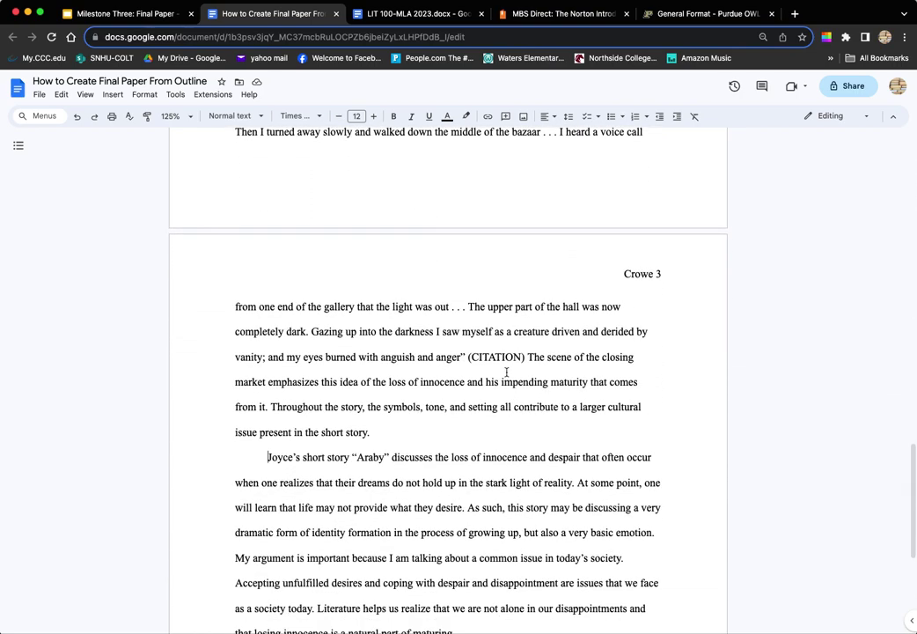
# Scroll through the essay's (CITATION) placeholders, then bring up the Araby e-book in MBS Direct.
pyautogui.moveTo(503, 357); pyautogui.dragTo(513, 359)
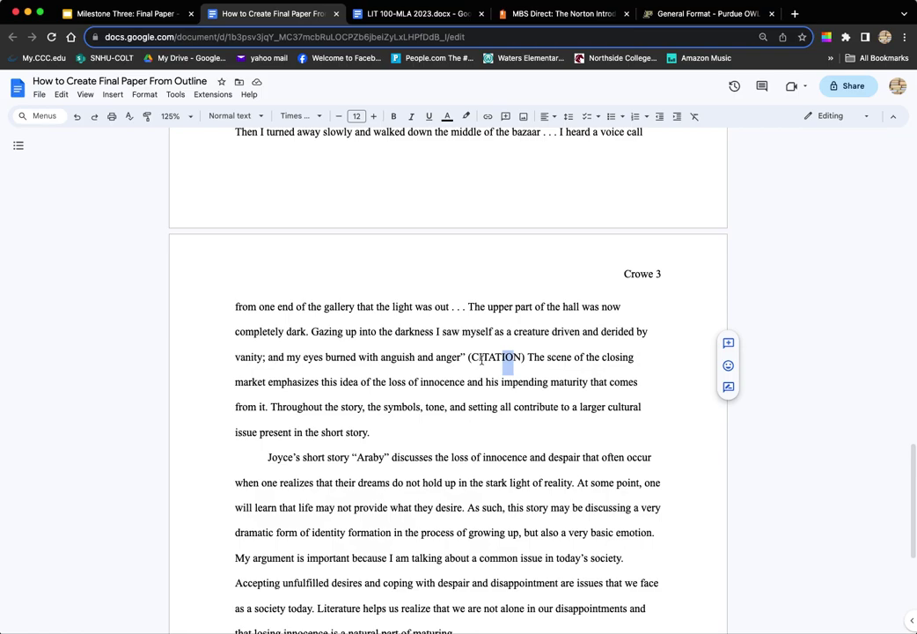
pyautogui.click(481, 359)
pyautogui.scroll(15, 481, 359)
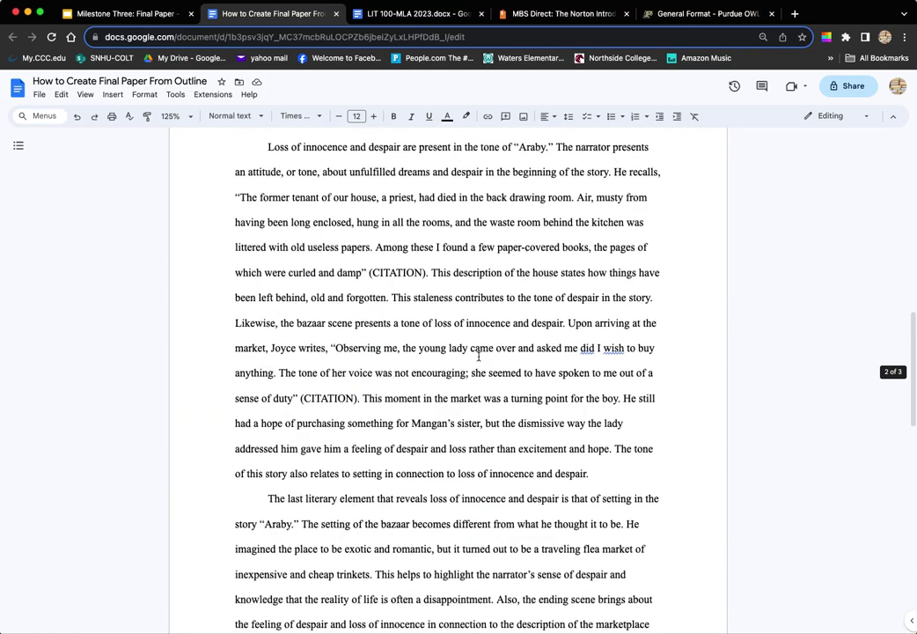
pyautogui.scroll(14, 479, 356)
pyautogui.scroll(2, 475, 358)
pyautogui.scroll(-3, 473, 357)
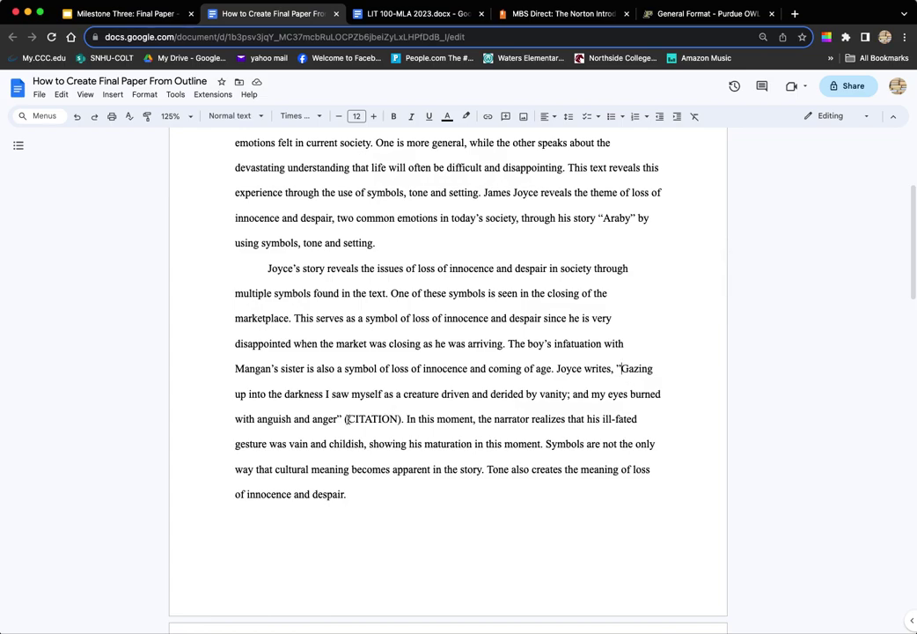
pyautogui.click(557, 16)
# Locate the highlighted 'Gazing up into the darkness' passage on page 288, then return to the essay.
pyautogui.scroll(-15, 558, 290)
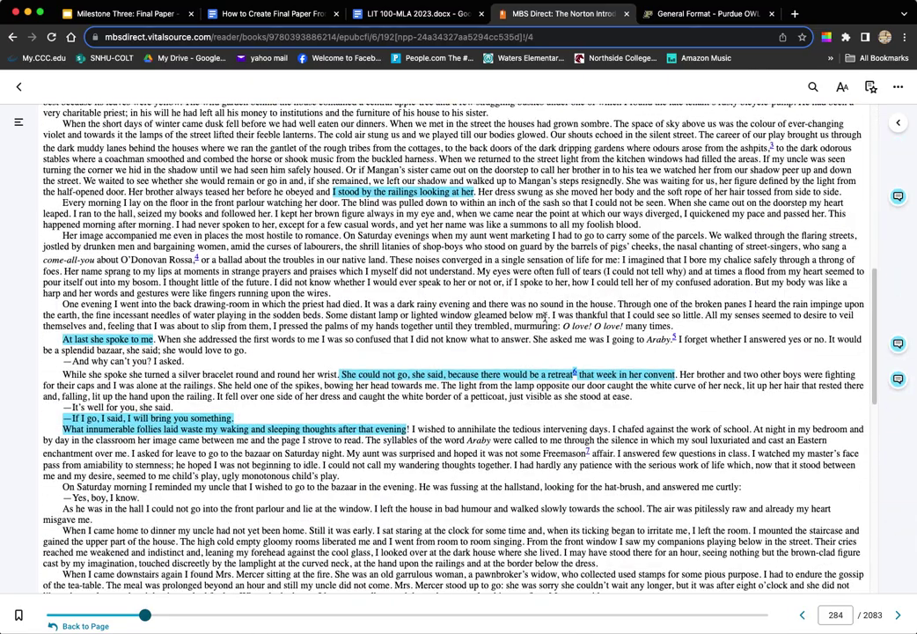
pyautogui.scroll(-8, 545, 317)
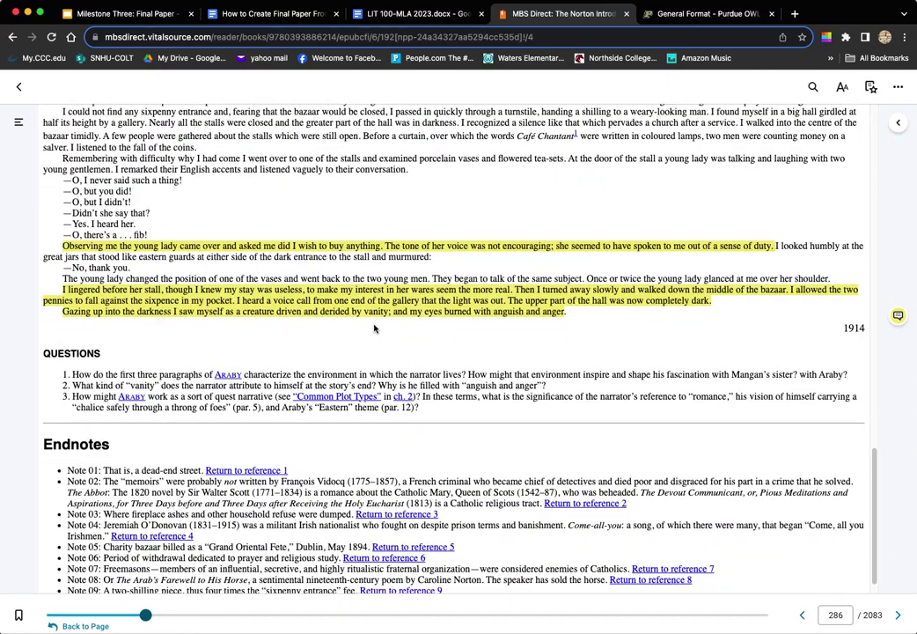
pyautogui.click(379, 319)
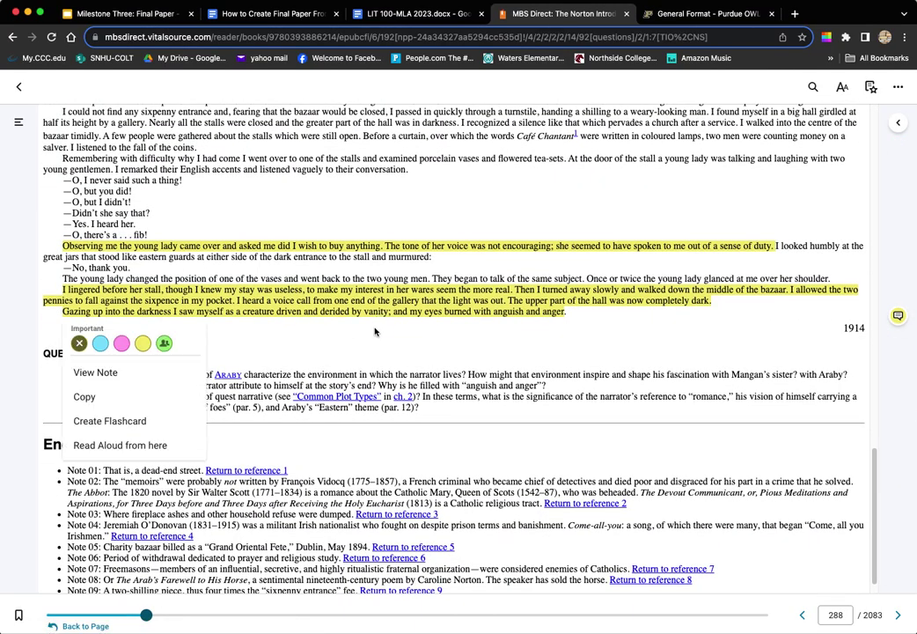
pyautogui.click(386, 321)
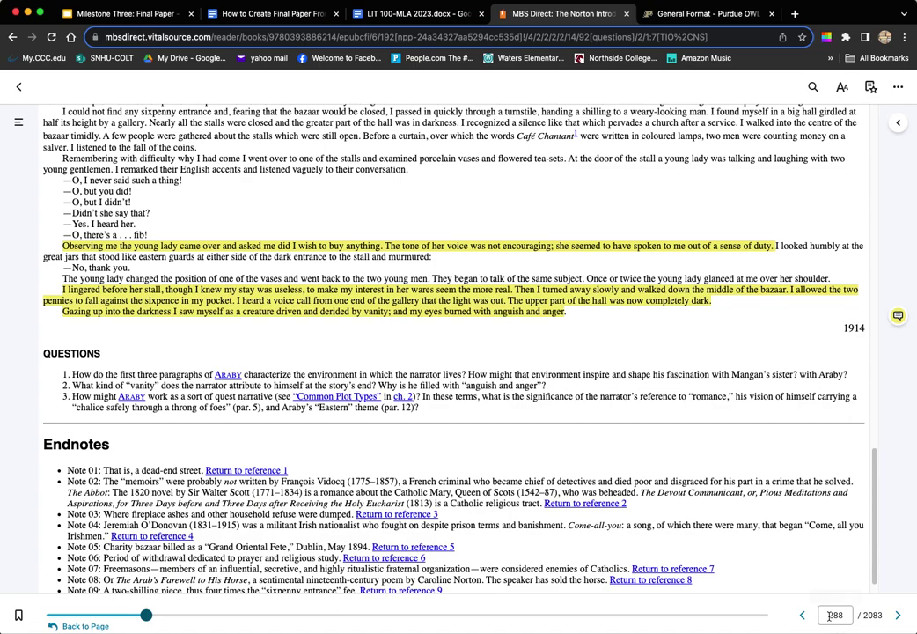
pyautogui.click(257, 14)
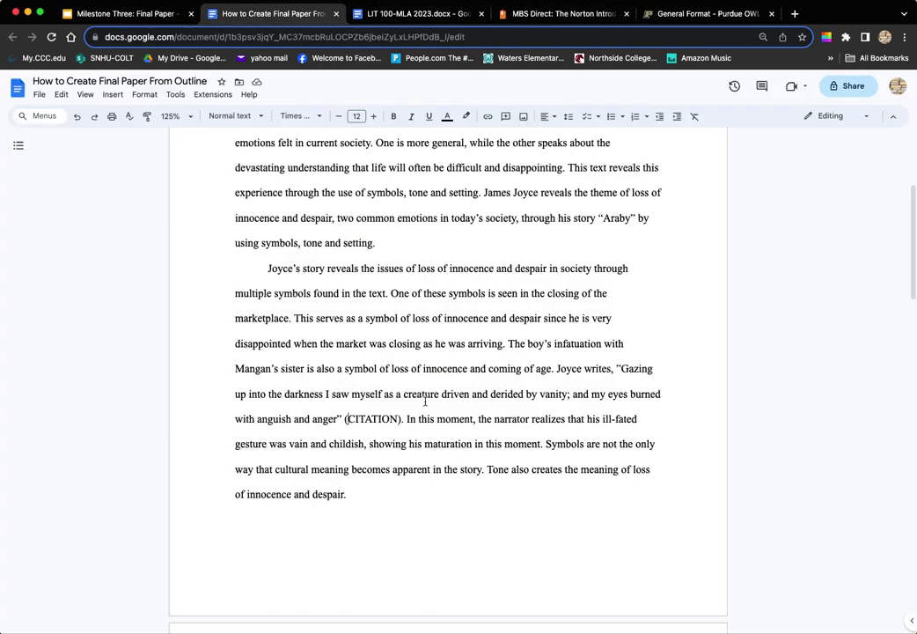
# Replace the CITATION placeholder after the 'anguish and anger' quote with Joyce 288.
pyautogui.moveTo(348, 420); pyautogui.dragTo(398, 421)
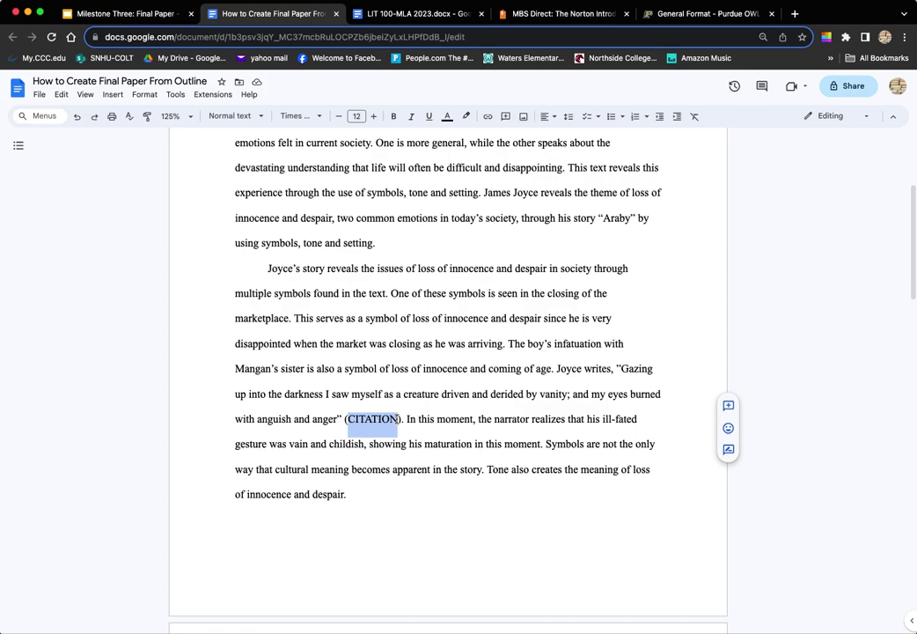
pyautogui.write('Joyce')
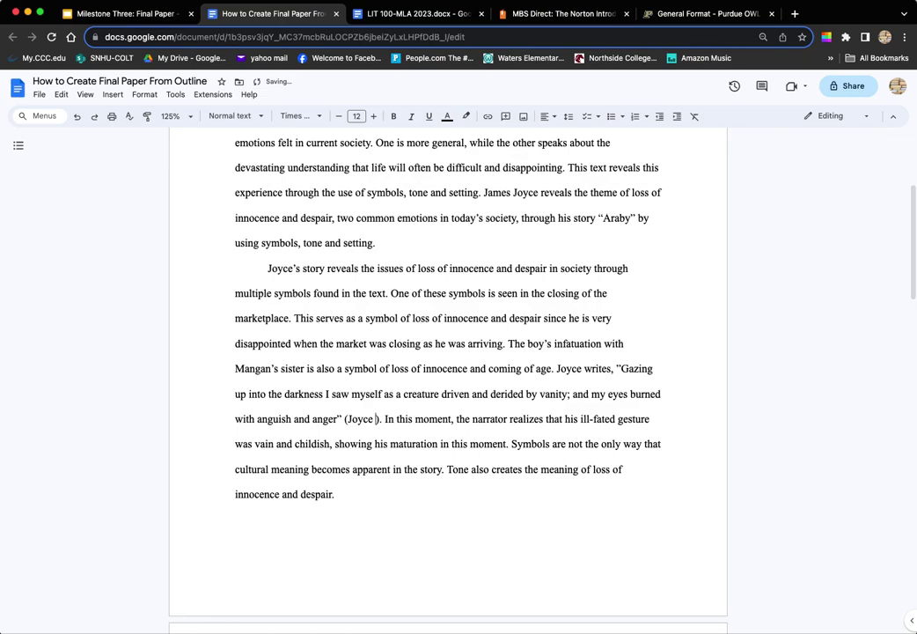
pyautogui.click(529, 14)
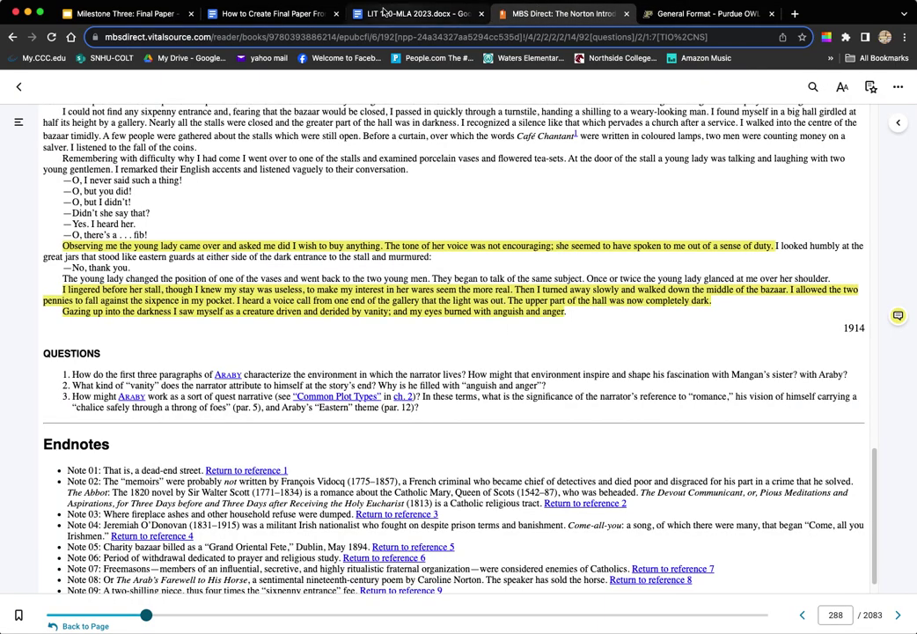
pyautogui.click(231, 13)
pyautogui.write('29')
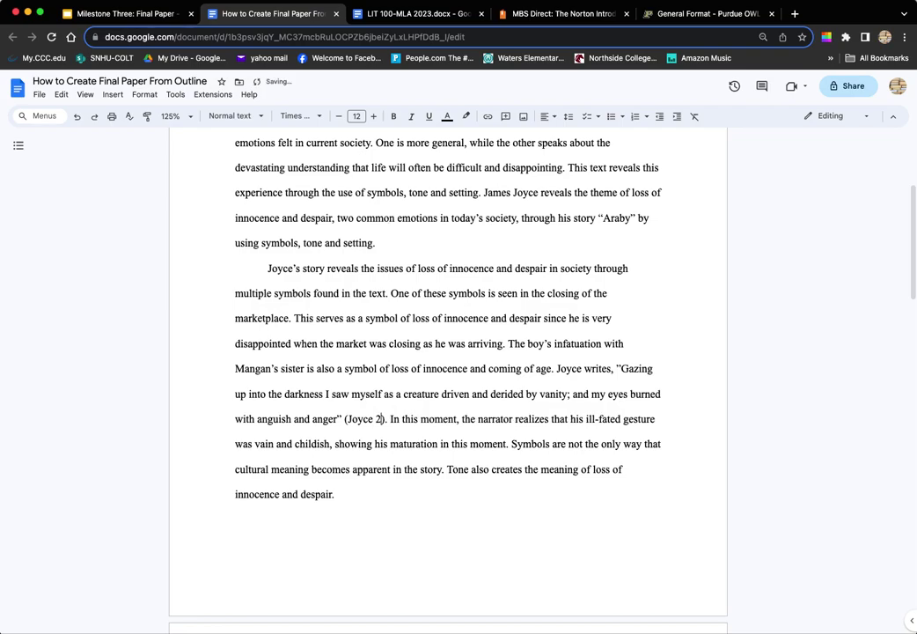
pyautogui.press('BackSpace')
pyautogui.write('88')
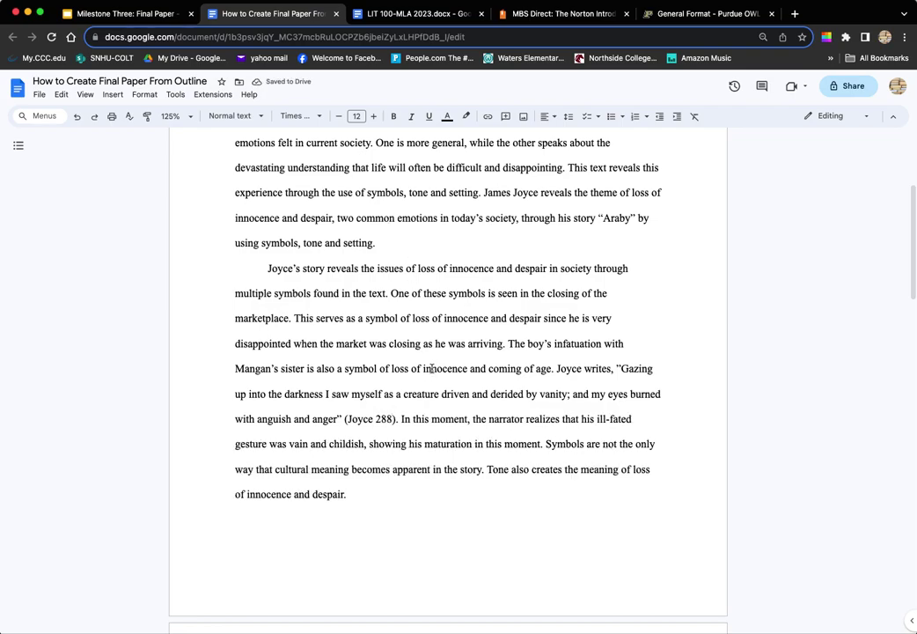
# Select the CITATION after the 'curled and damp' quote and look up its textbook page.
pyautogui.scroll(-5, 431, 368)
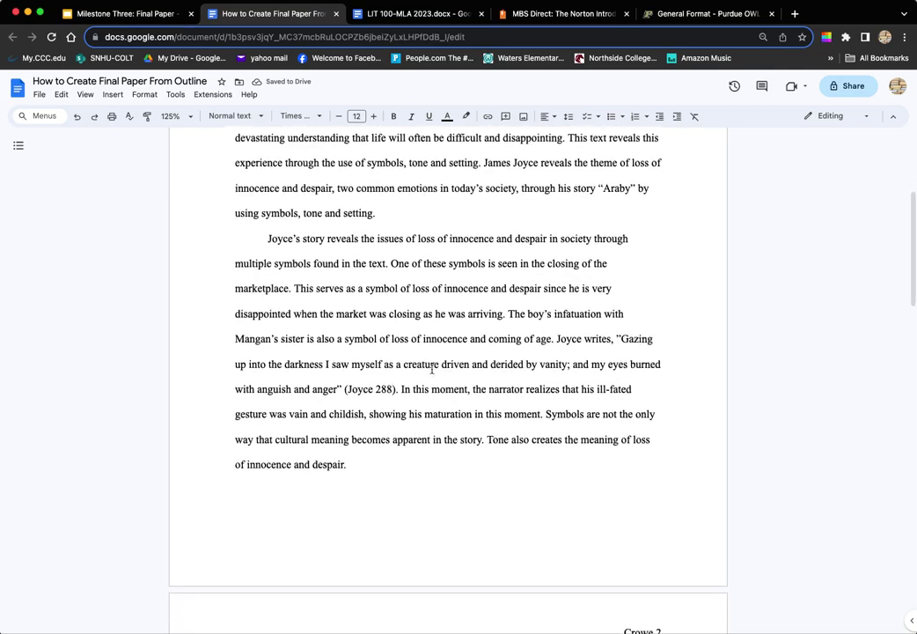
pyautogui.scroll(-4, 431, 368)
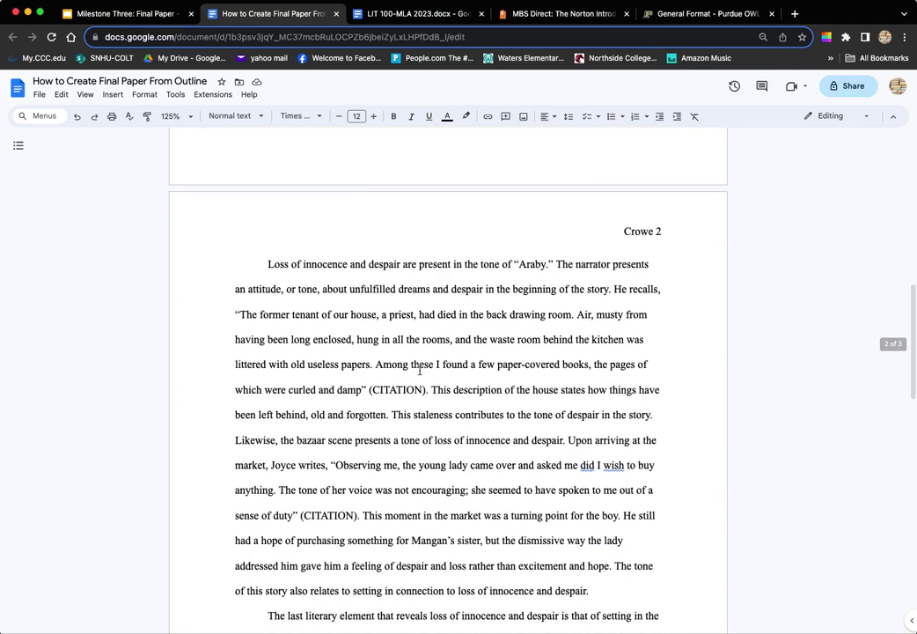
pyautogui.moveTo(374, 379); pyautogui.dragTo(424, 379)
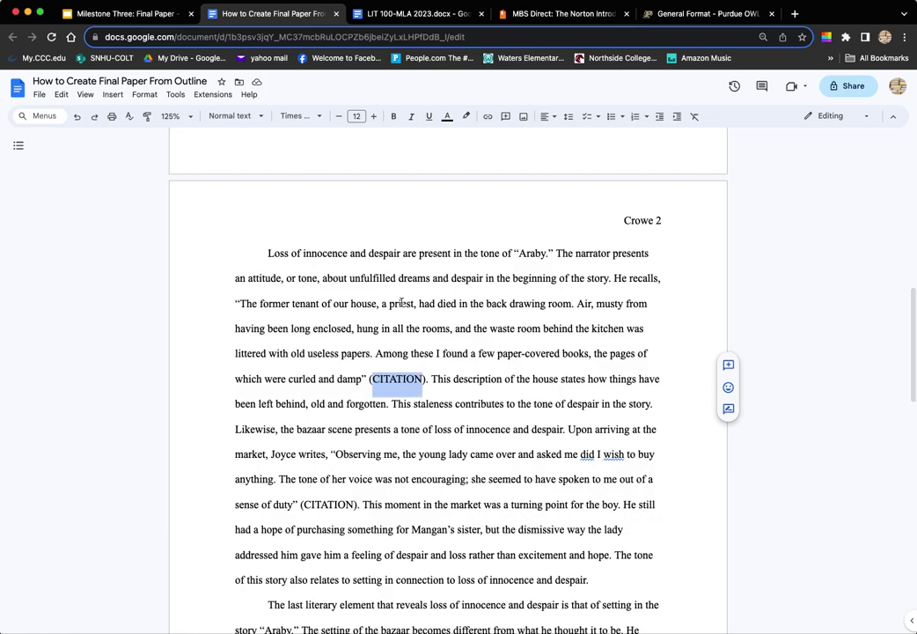
pyautogui.click(541, 14)
pyautogui.scroll(2, 475, 213)
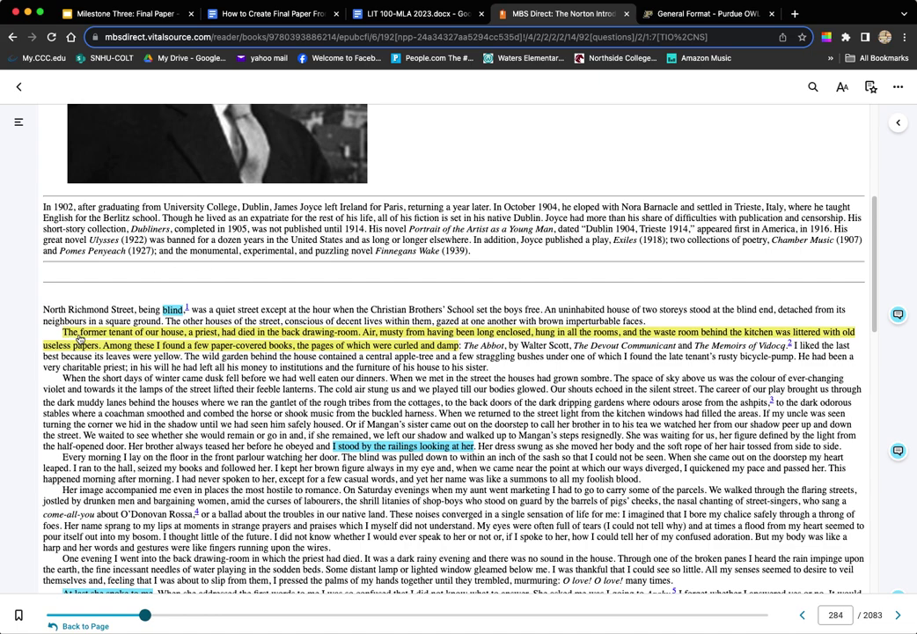
# Confirm the highlighted 'former tenant' passage is on page 284, then return to the essay.
pyautogui.click(154, 347)
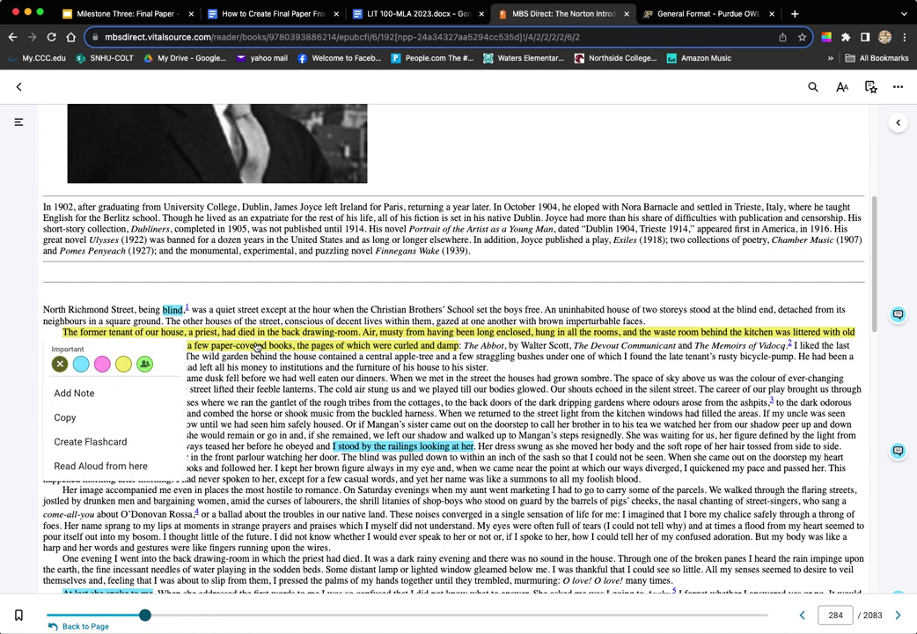
pyautogui.click(555, 344)
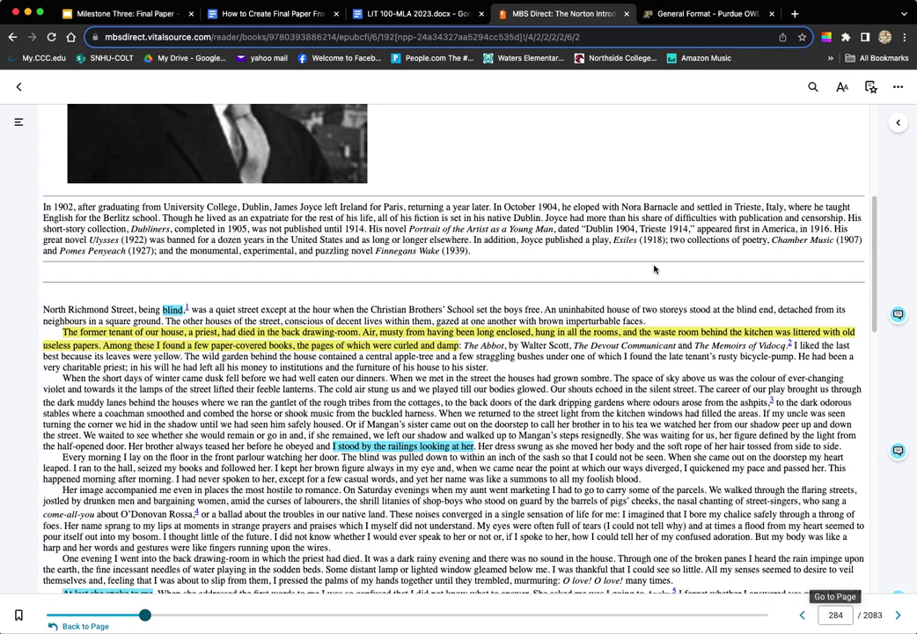
pyautogui.click(239, 14)
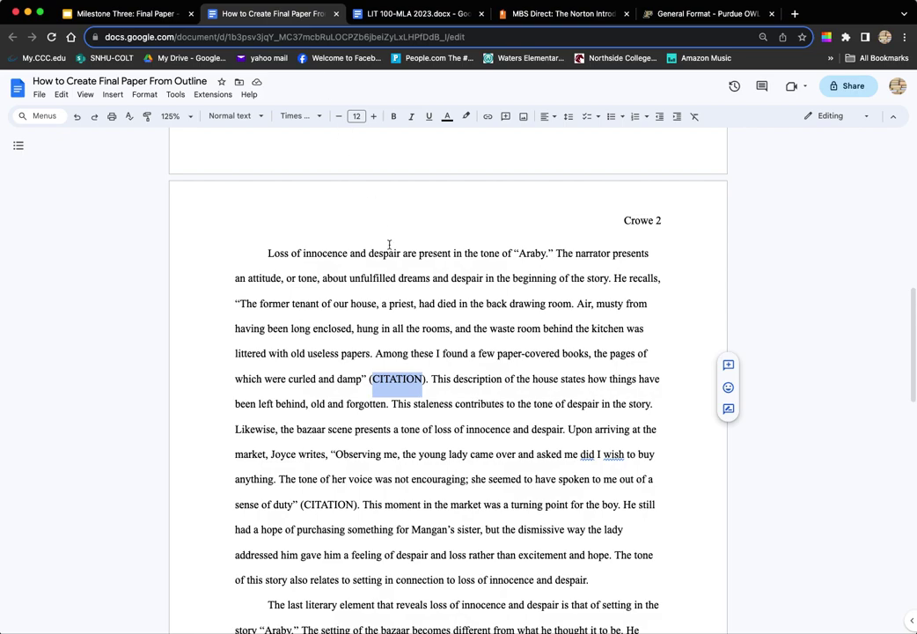
# Replace the placeholder after the 'curled and damp' quotation with Joyce 284.
pyautogui.write('Joyce 2')
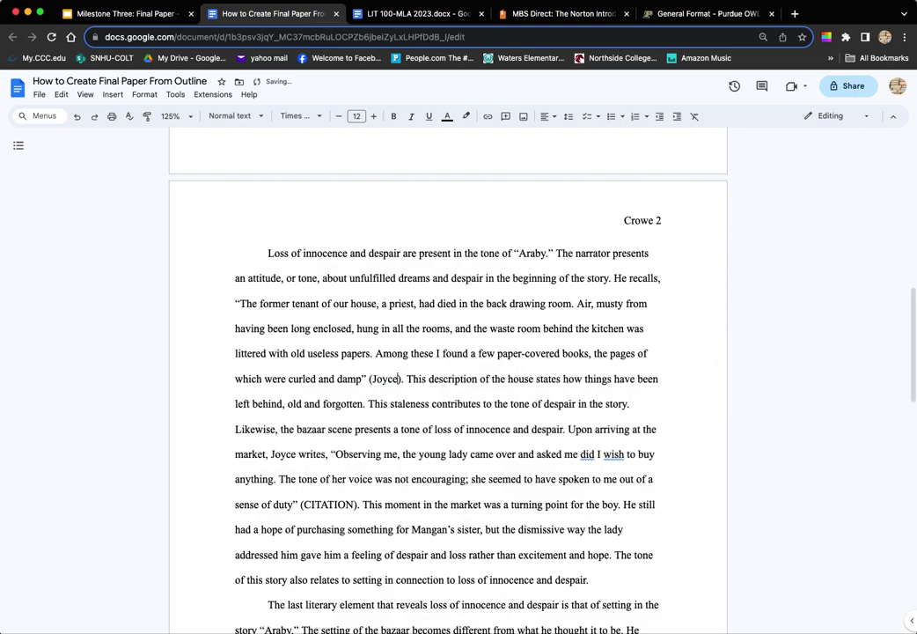
pyautogui.write('84')
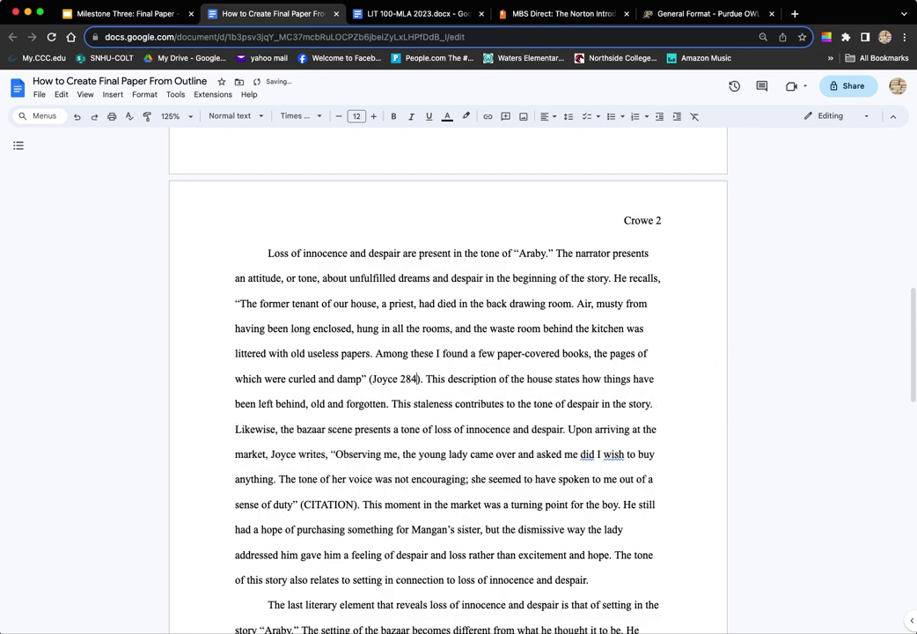
pyautogui.moveTo(236, 304); pyautogui.dragTo(356, 376)
pyautogui.click(388, 397)
pyautogui.scroll(-2, 383, 299)
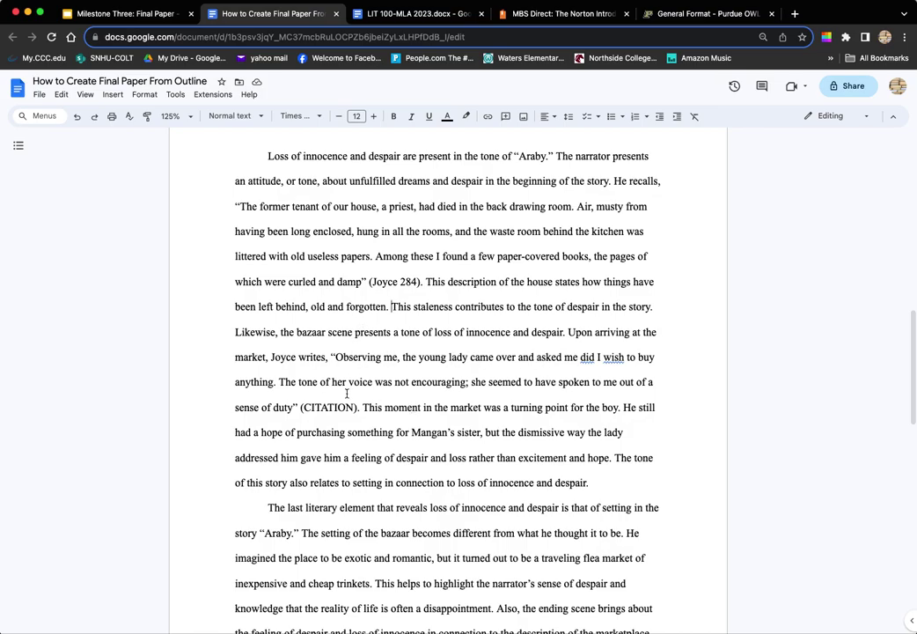
# Find the 'Observing me' passage on page 288, then select the 'sense of duty' CITATION placeholder.
pyautogui.click(528, 15)
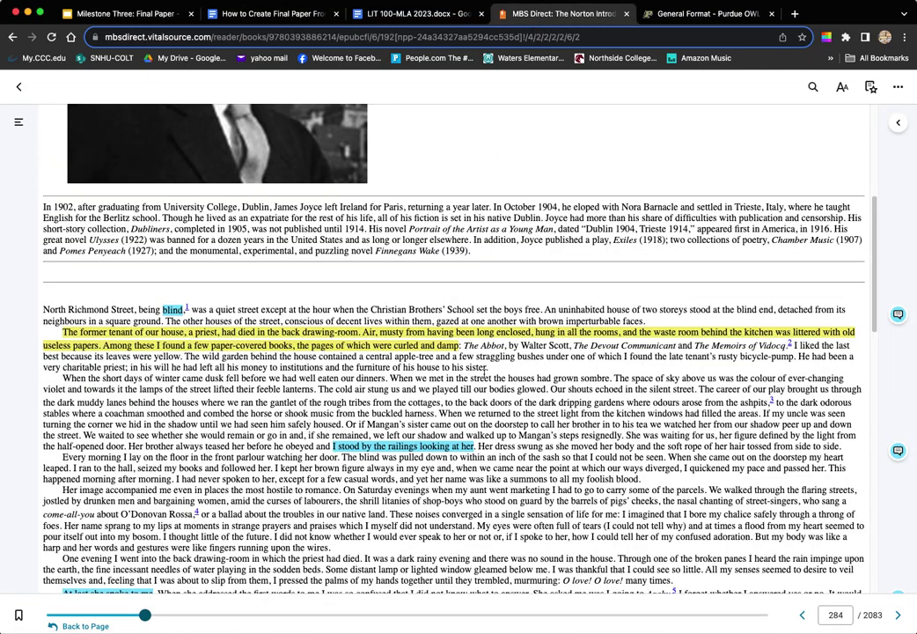
pyautogui.scroll(-15, 476, 388)
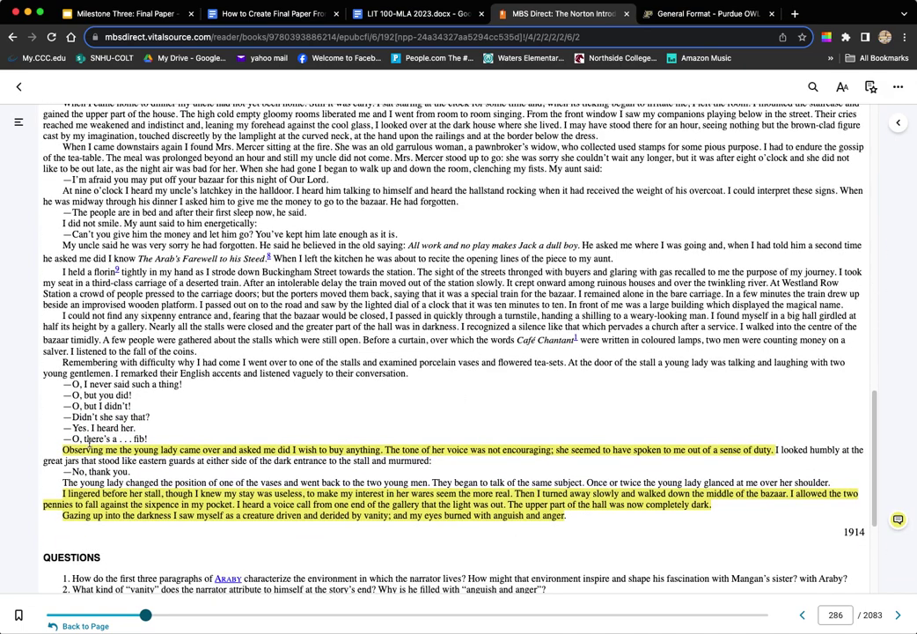
pyautogui.click(209, 453)
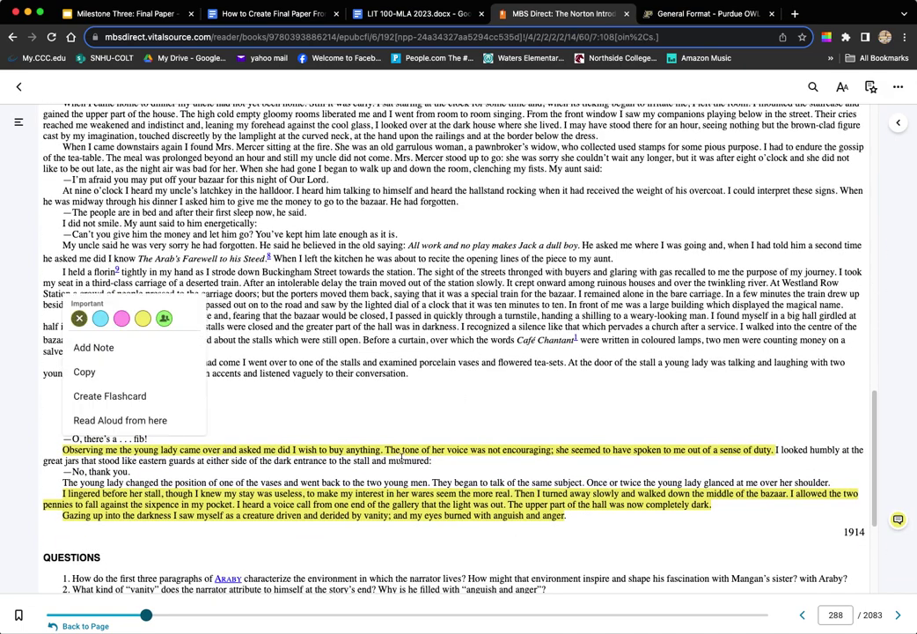
pyautogui.click(799, 507)
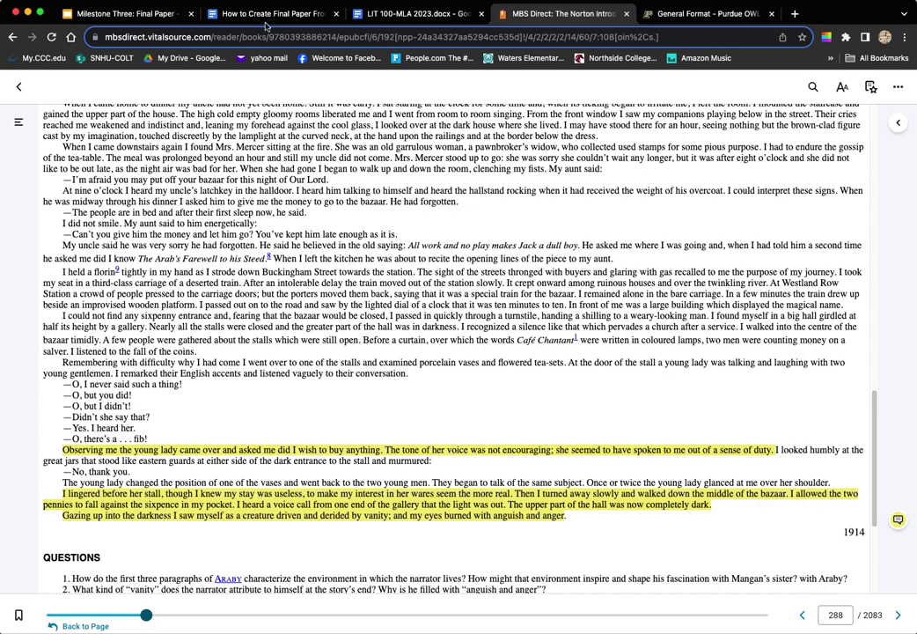
pyautogui.click(269, 14)
pyautogui.moveTo(304, 407); pyautogui.dragTo(346, 398)
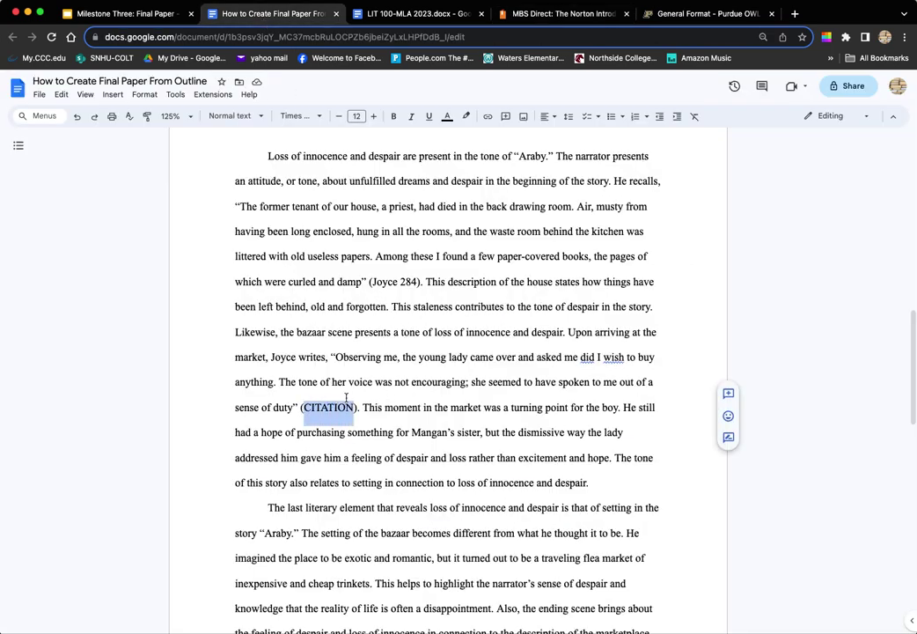
# Replace the 'sense of duty' placeholder with Joyce 288, then bring up Purdue OWL's MLA format guide.
pyautogui.write('Joyce 28')
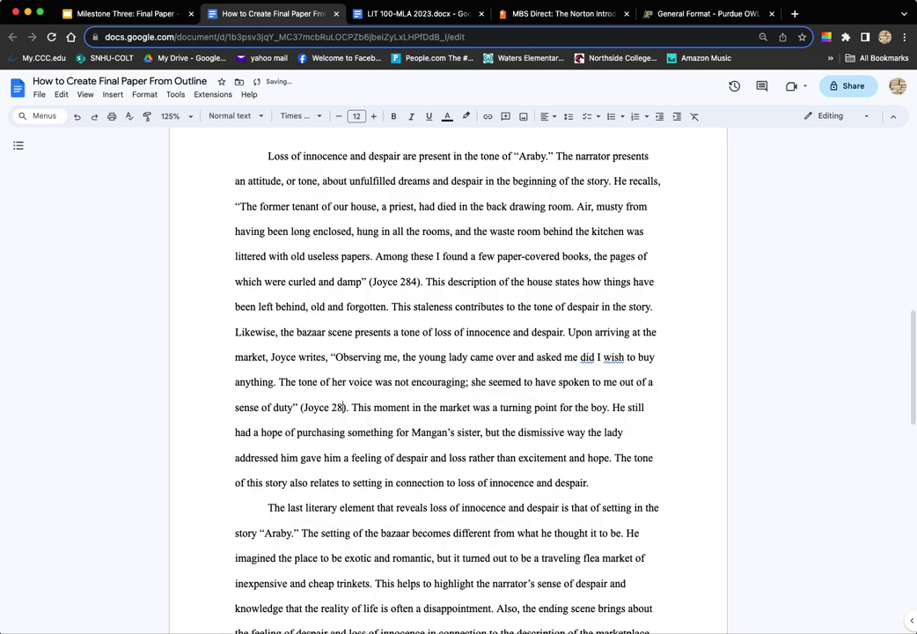
pyautogui.write('8')
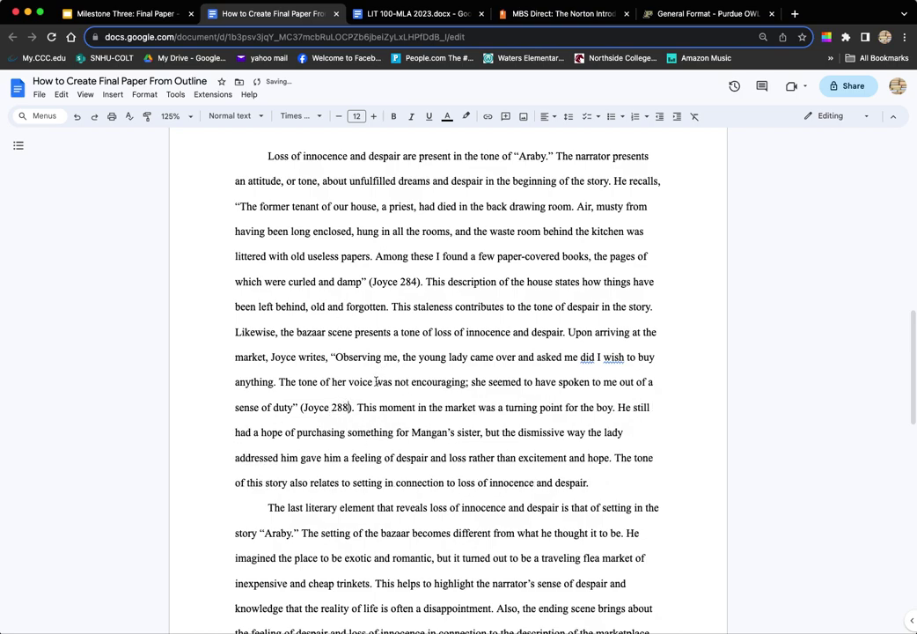
pyautogui.scroll(-2, 406, 427)
pyautogui.scroll(-10, 406, 426)
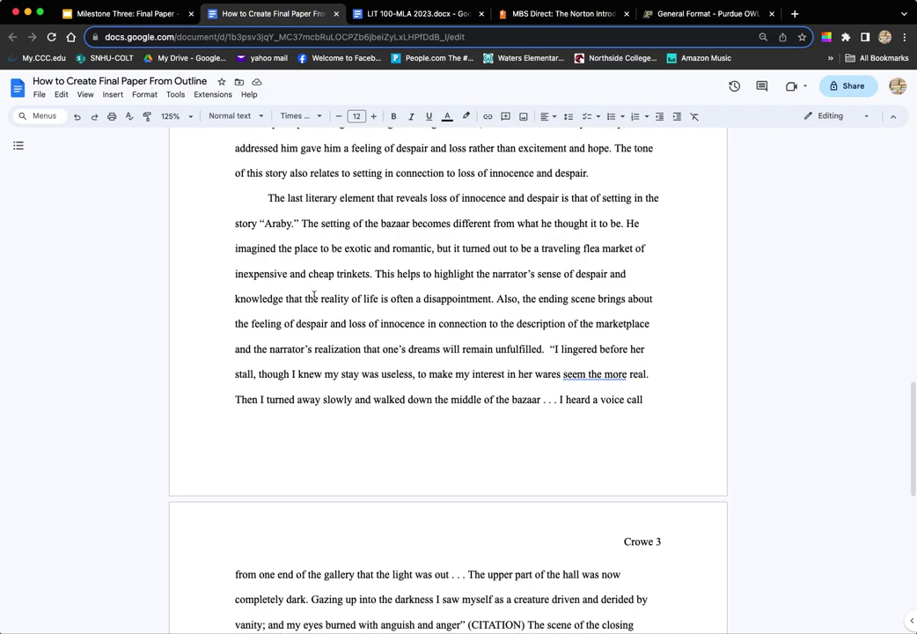
pyautogui.scroll(-5, 443, 338)
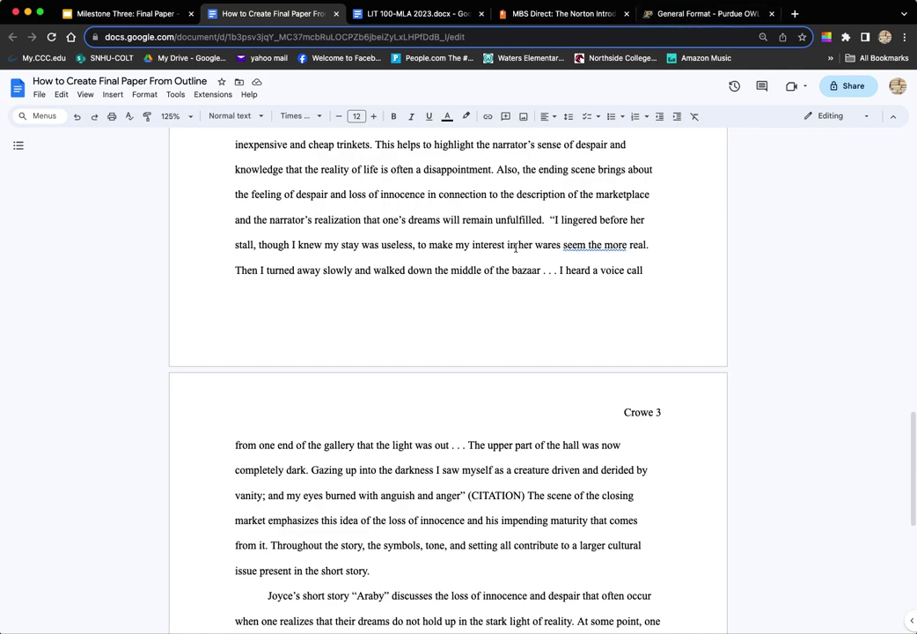
pyautogui.click(484, 465)
# Go from the Purdue OWL MLA general format guide to the MLA Formatting Quotations page.
pyautogui.click(683, 14)
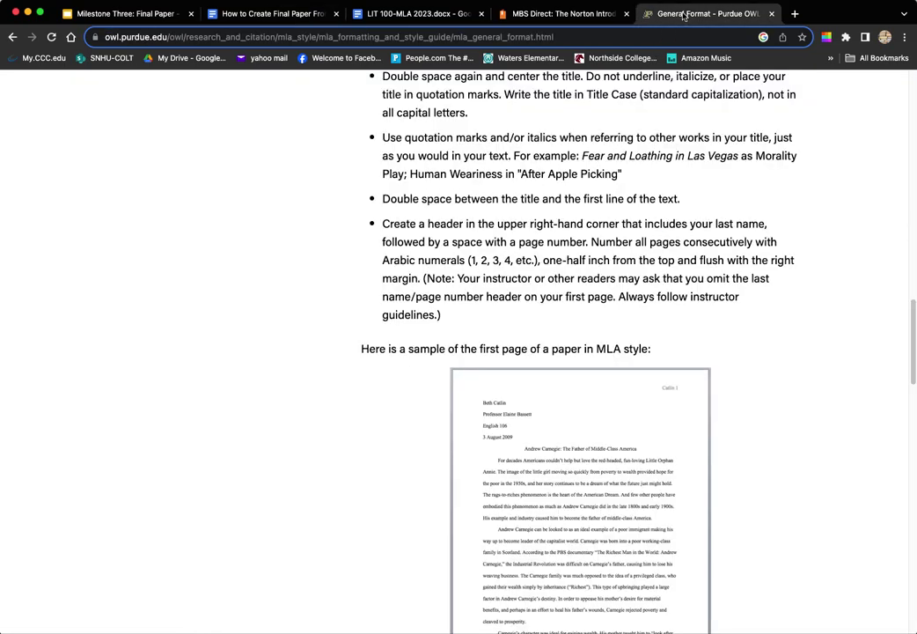
pyautogui.scroll(10, 562, 174)
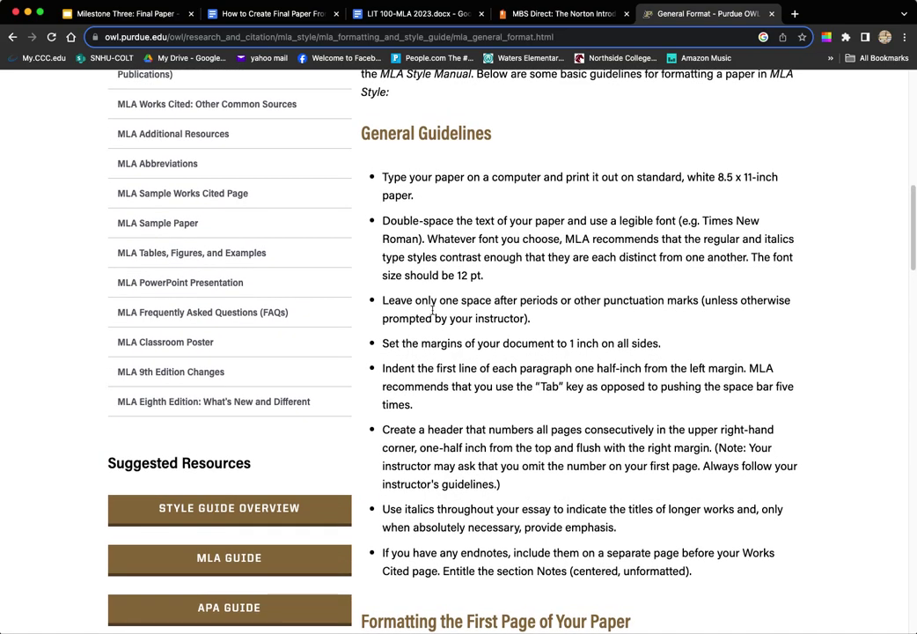
pyautogui.scroll(3, 200, 283)
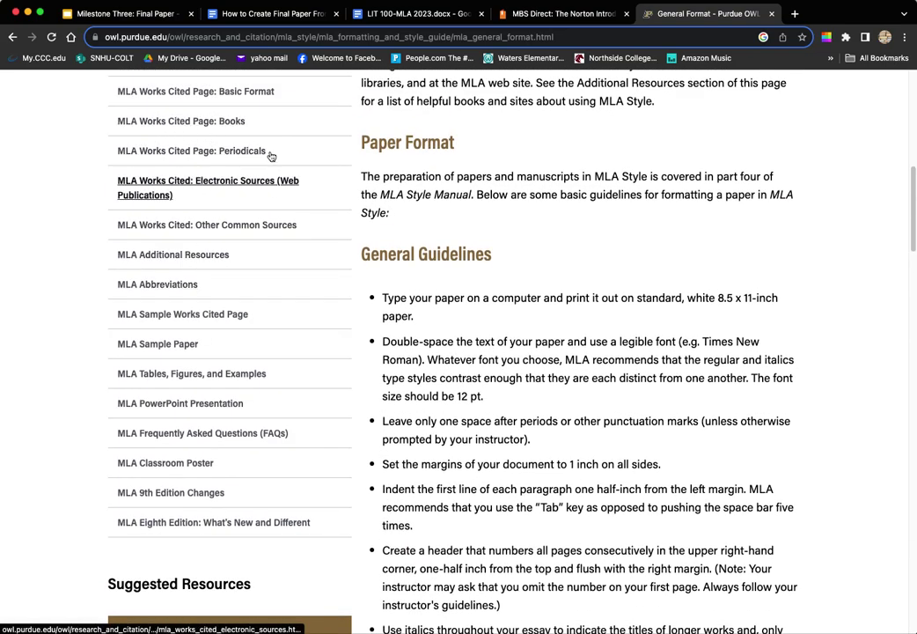
pyautogui.scroll(1, 254, 205)
pyautogui.scroll(2, 251, 213)
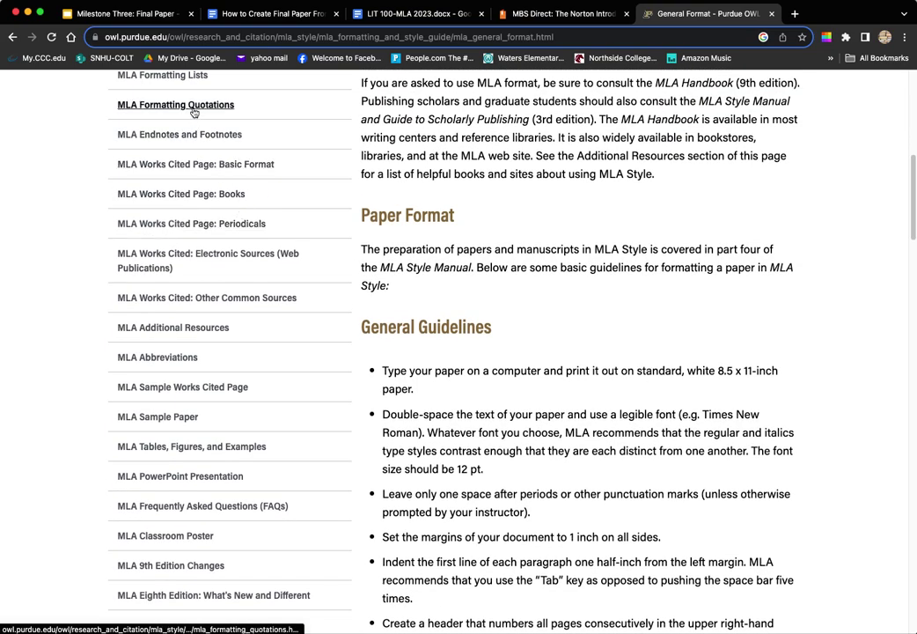
pyautogui.click(194, 106)
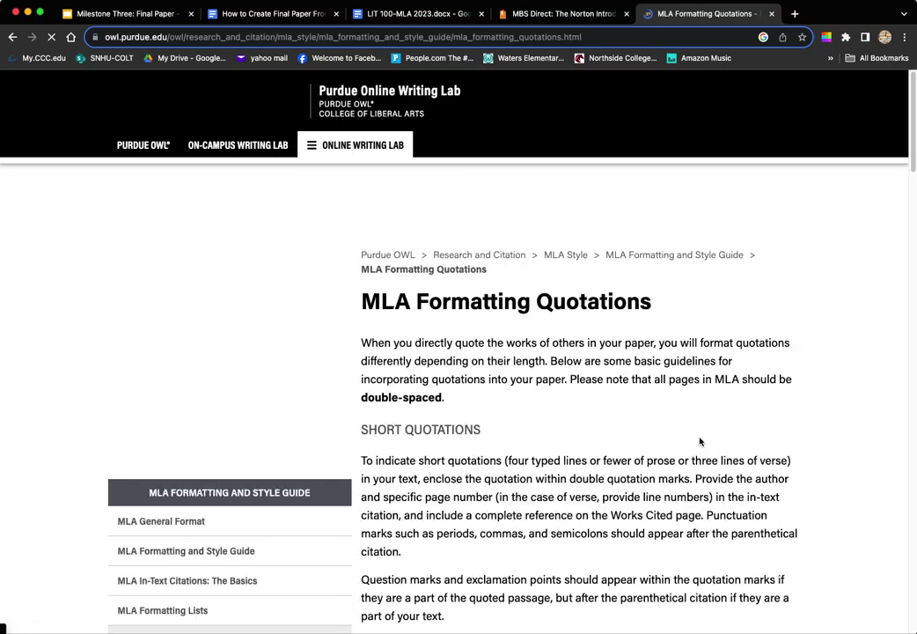
# Scroll down to the Long Quotations rules with the indented Brontë block-quote example.
pyautogui.scroll(-1, 699, 438)
pyautogui.scroll(-3, 442, 324)
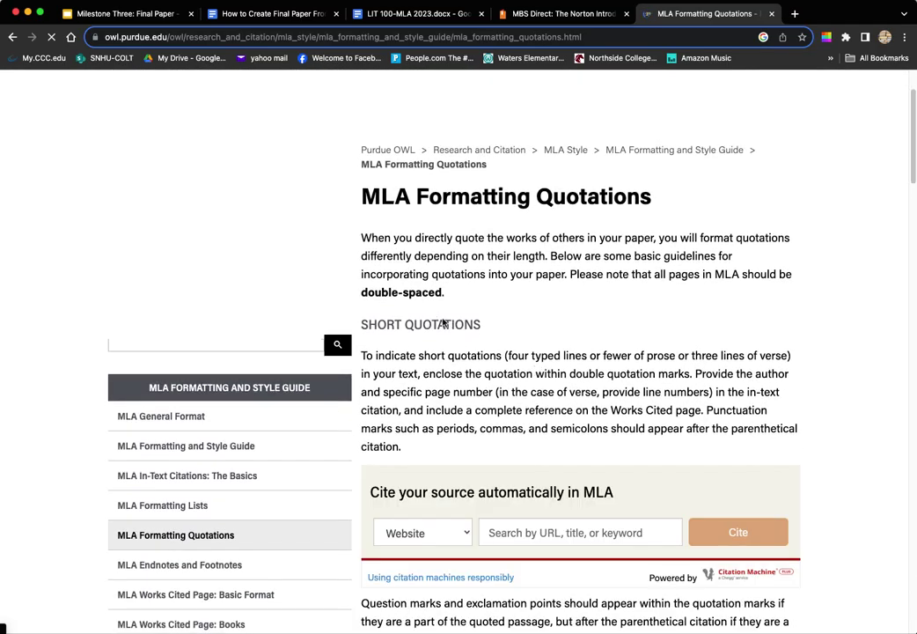
pyautogui.scroll(-3, 503, 395)
pyautogui.scroll(-5, 504, 395)
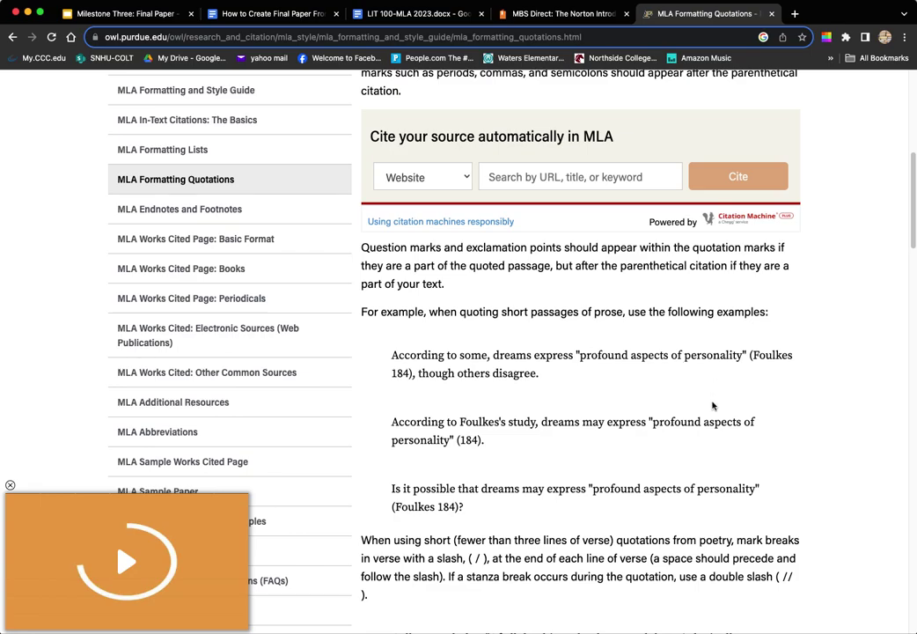
pyautogui.scroll(-3, 712, 427)
pyautogui.scroll(-5, 713, 429)
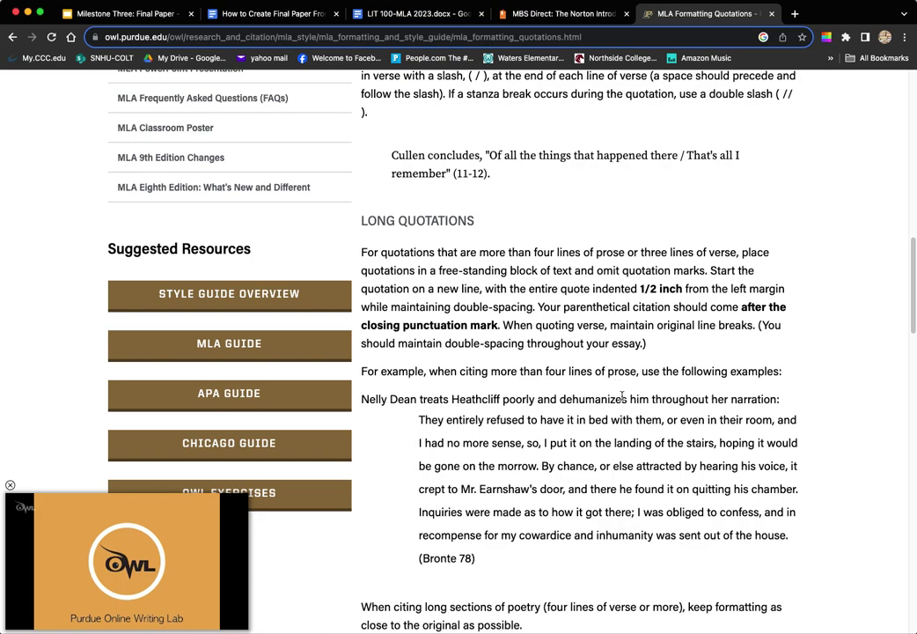
pyautogui.scroll(-1, 643, 480)
pyautogui.scroll(-1, 644, 480)
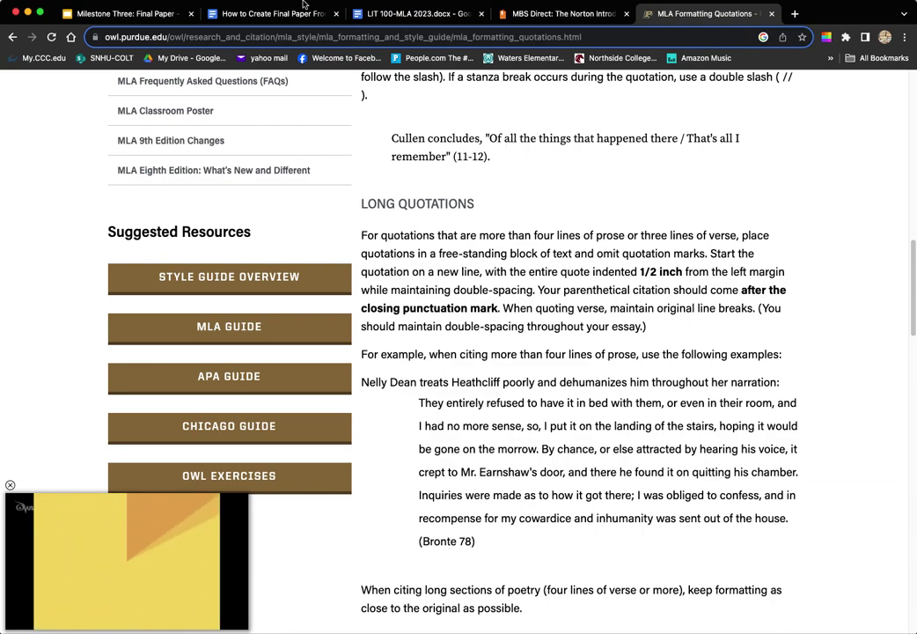
# In the essay, change the period after 'unfulfilled' to a colon and start the quotation on its own line.
pyautogui.click(261, 14)
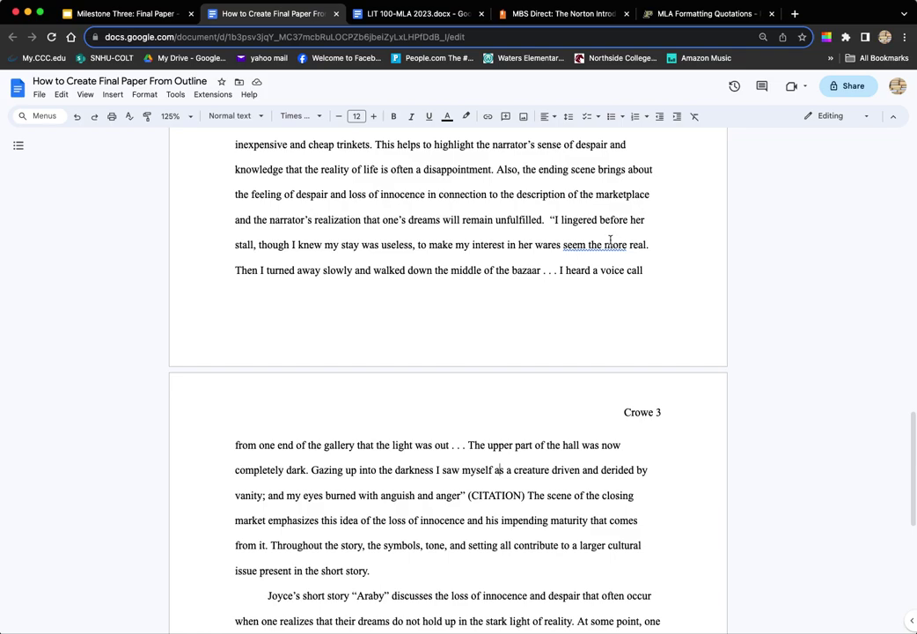
pyautogui.moveTo(550, 219); pyautogui.dragTo(527, 494)
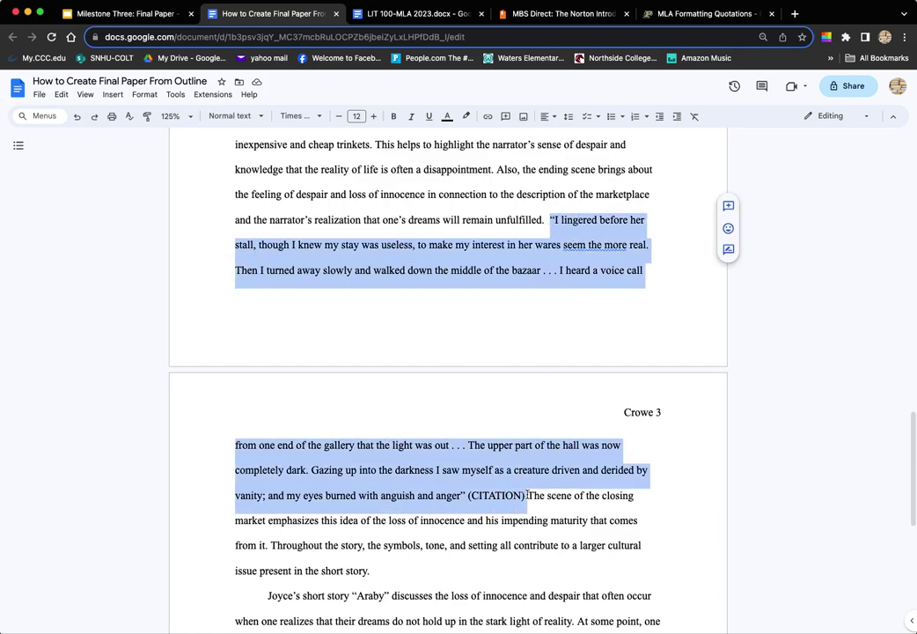
pyautogui.click(543, 221)
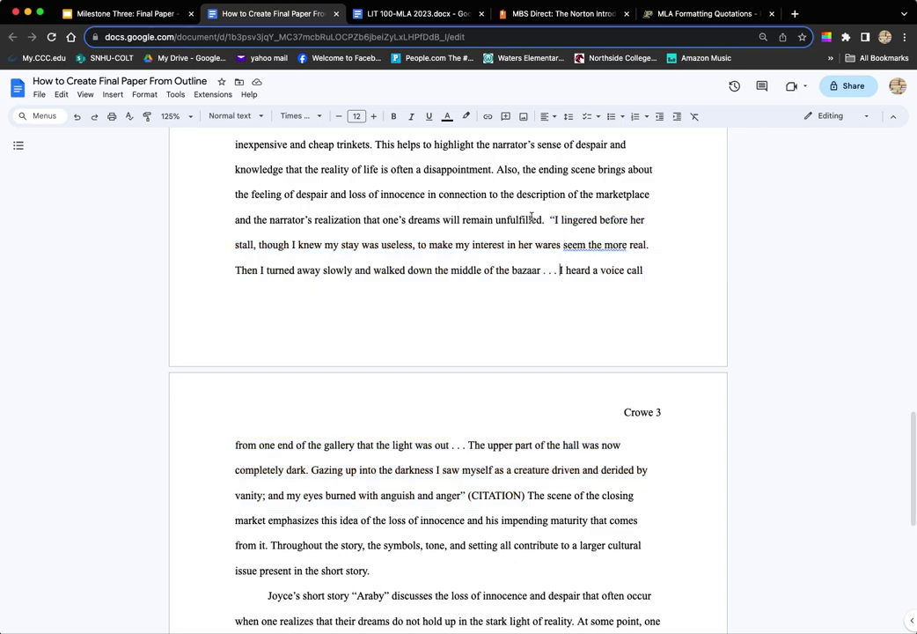
pyautogui.press('BackSpace')
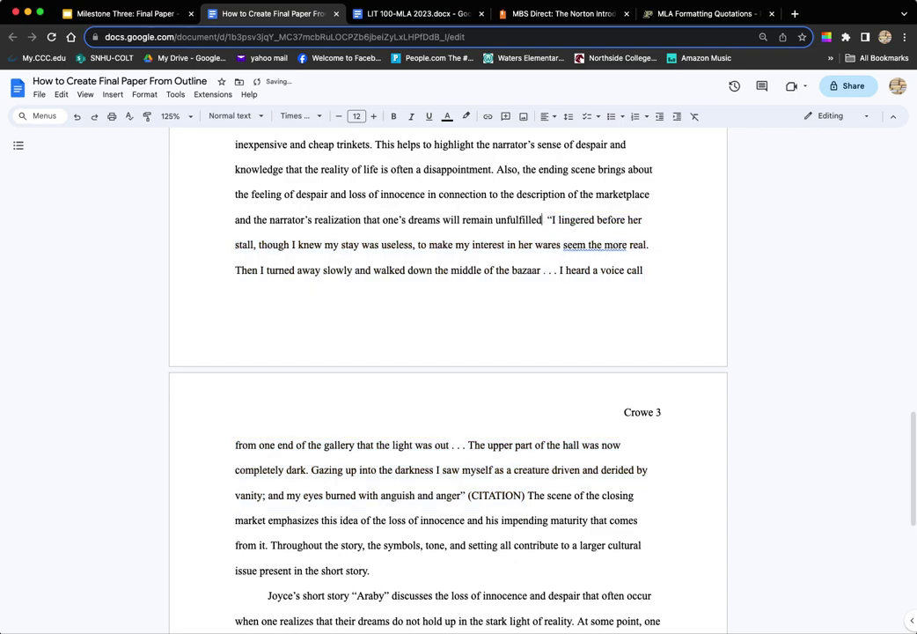
pyautogui.write(':')
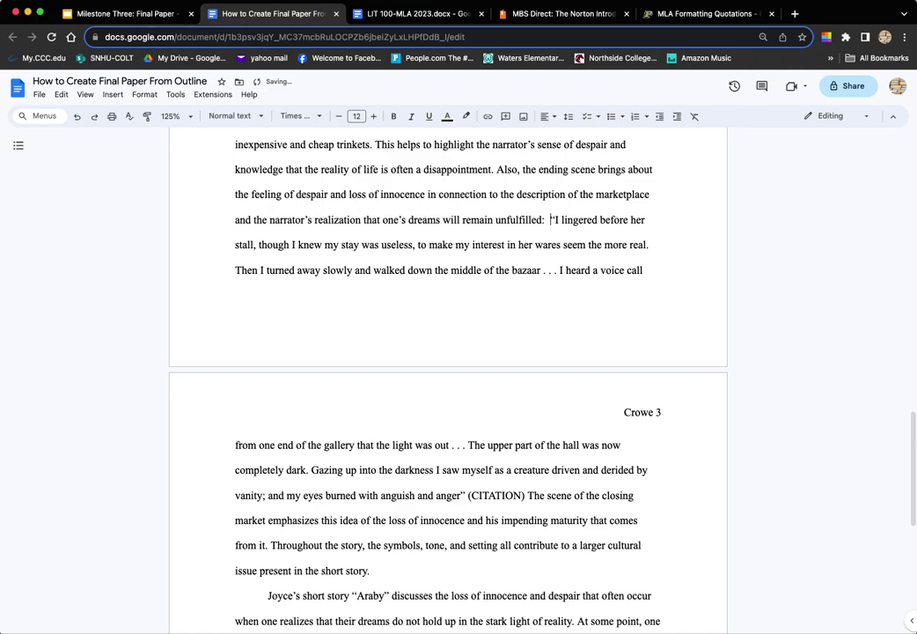
pyautogui.press('Return')
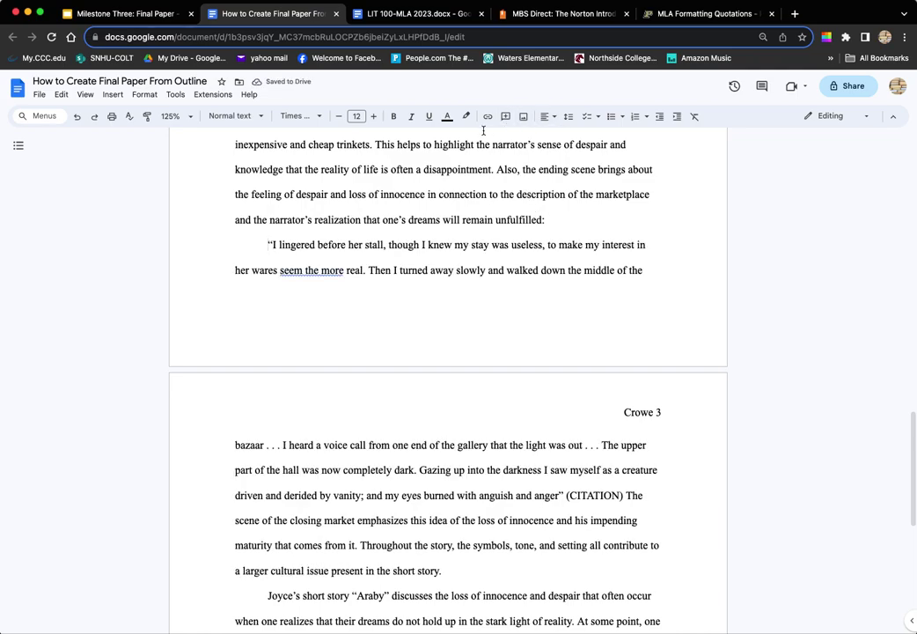
# Indent the quotation as a block and move 'The scene…' to a new line after (CITATION).
pyautogui.press('BackSpace')
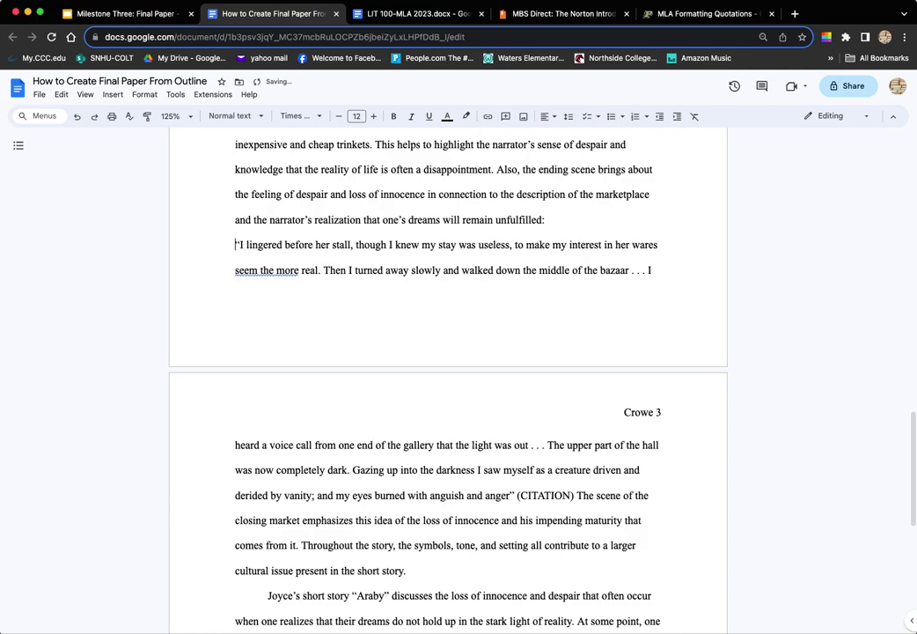
pyautogui.click(677, 117)
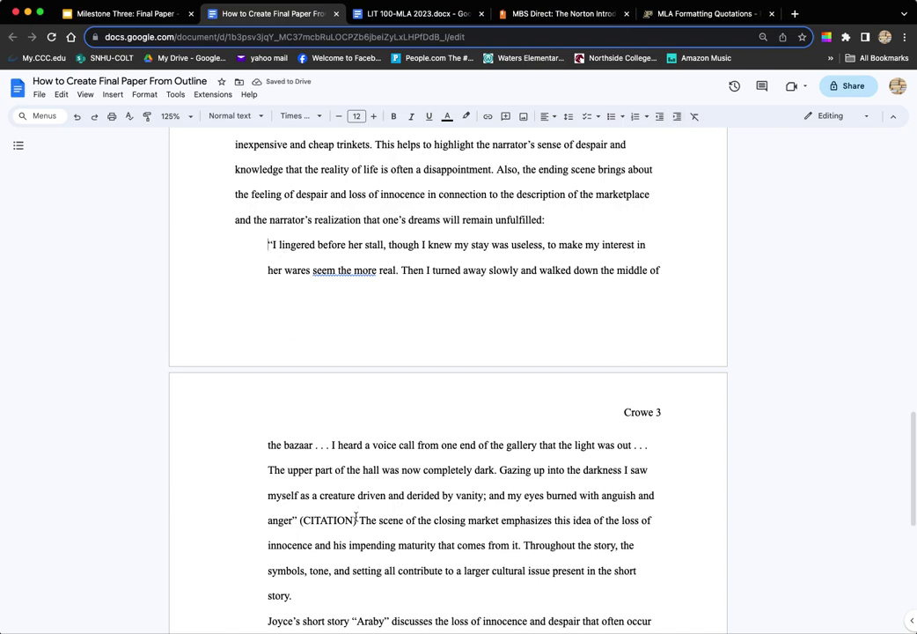
pyautogui.click(359, 521)
pyautogui.press('Return')
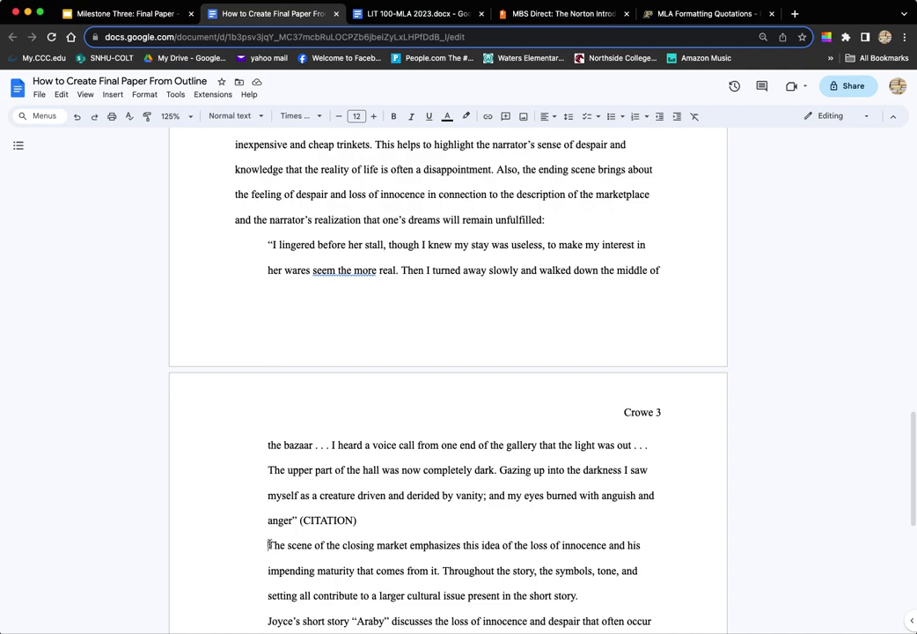
# Decrease the indent of the 'The scene' paragraph back to the left margin.
pyautogui.moveTo(267, 546); pyautogui.dragTo(285, 546)
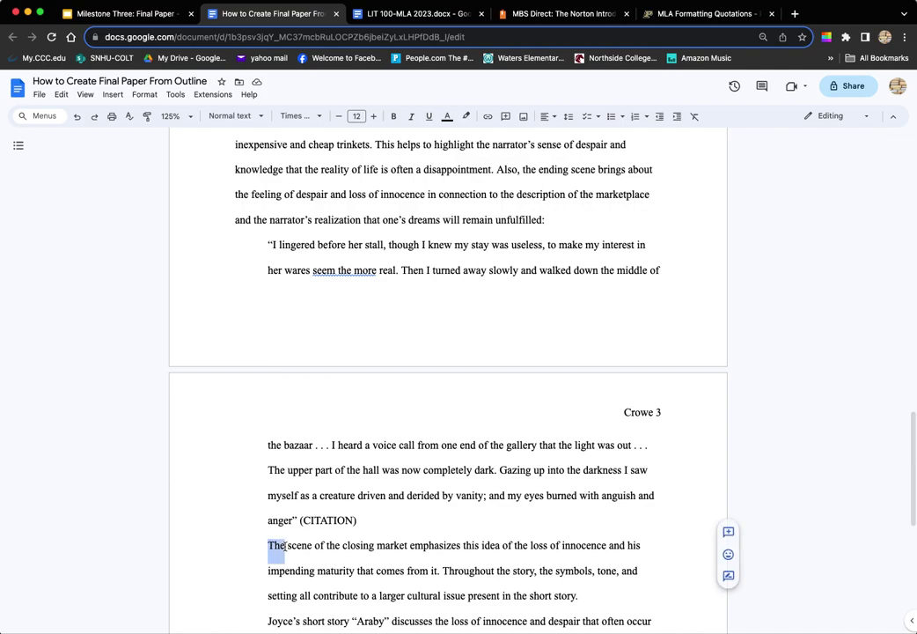
pyautogui.click(315, 548)
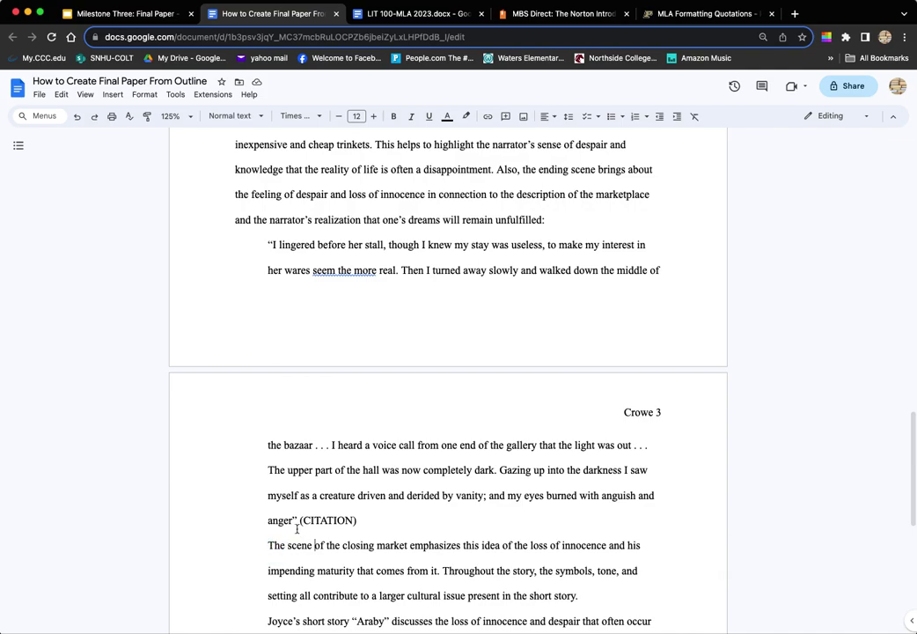
pyautogui.click(269, 545)
pyautogui.click(660, 116)
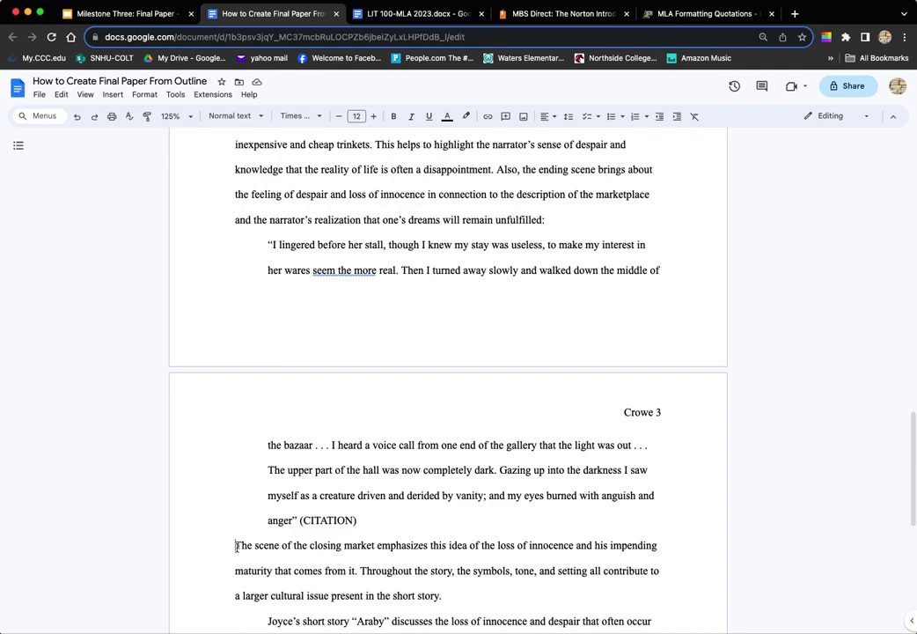
# Delete the quotation marks before 'I lingered' and after 'anger' in the block quote.
pyautogui.click(275, 245)
pyautogui.press('BackSpace')
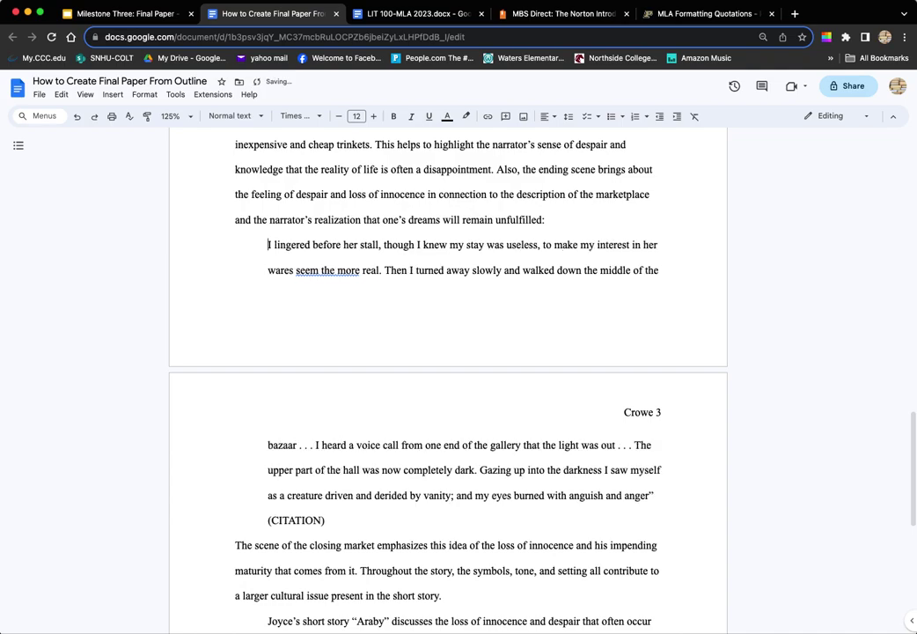
pyautogui.click(654, 495)
pyautogui.press('BackSpace')
pyautogui.click(572, 15)
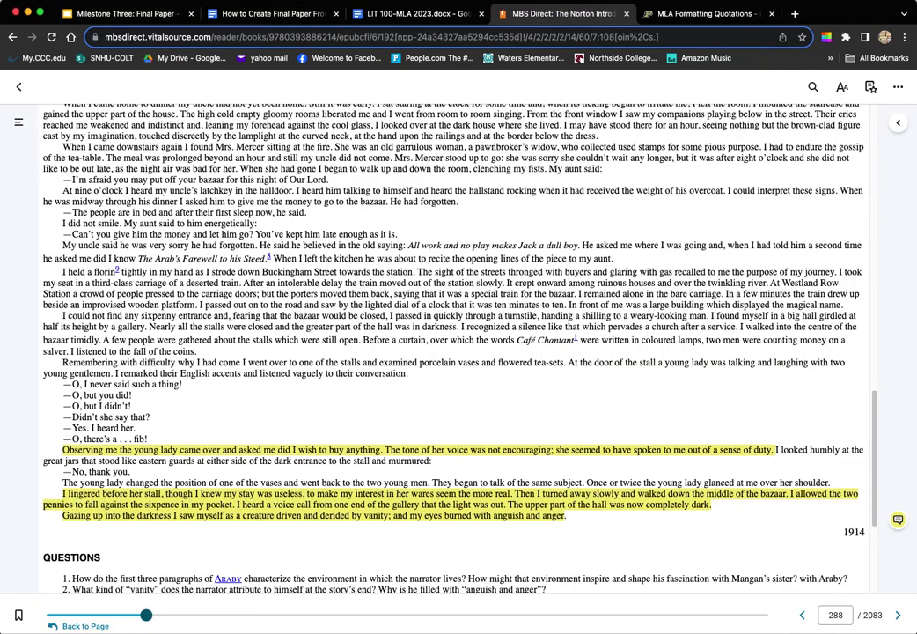
pyautogui.click(231, 10)
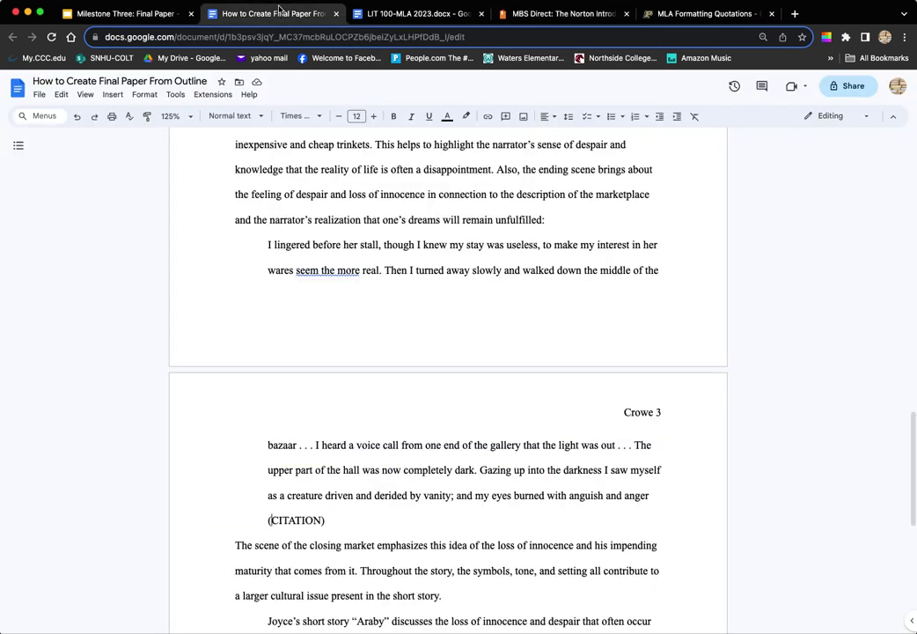
pyautogui.moveTo(272, 521); pyautogui.dragTo(320, 521)
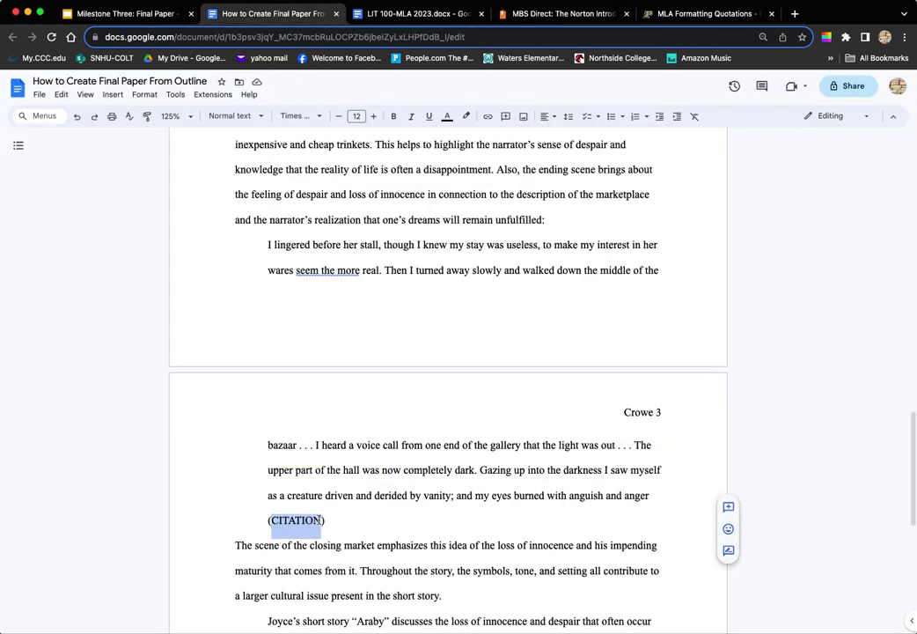
pyautogui.write('Joyce 28')
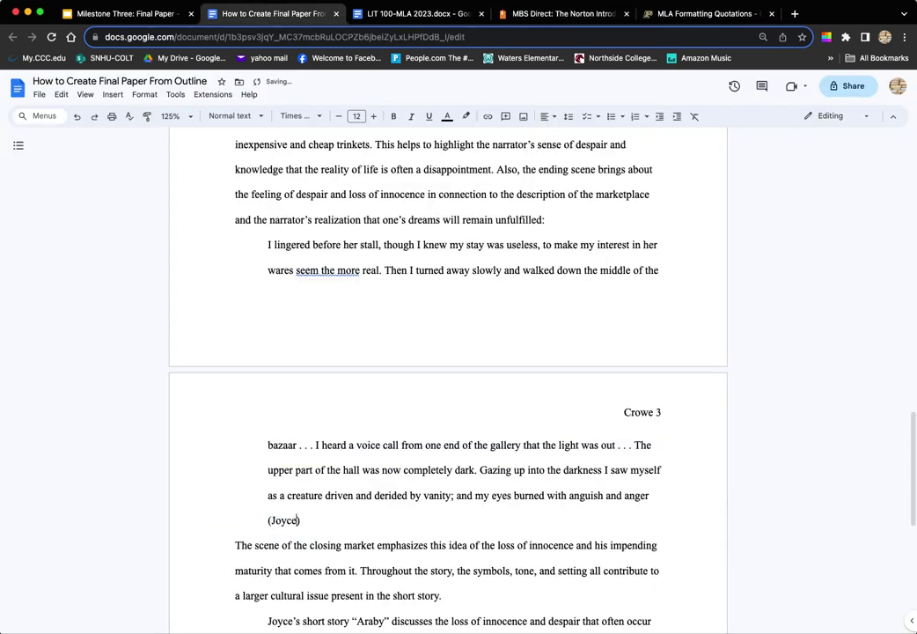
pyautogui.write('8')
pyautogui.scroll(-1, 399, 279)
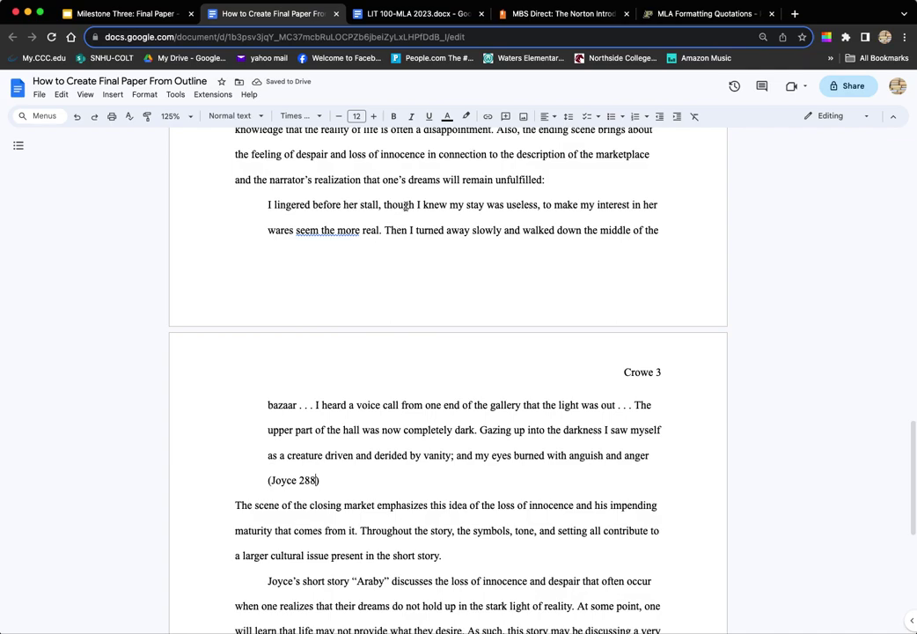
pyautogui.scroll(2, 406, 204)
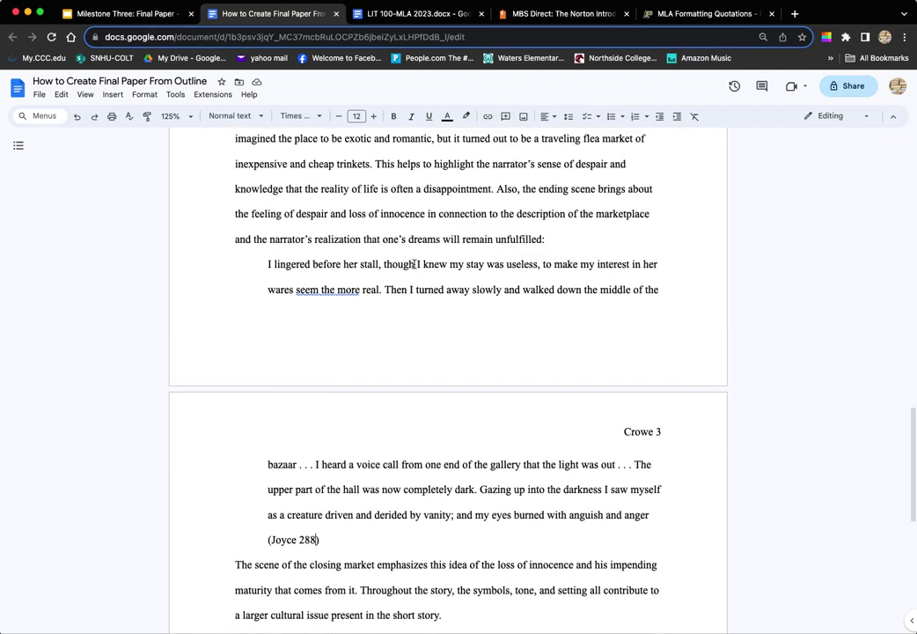
pyautogui.scroll(2, 412, 290)
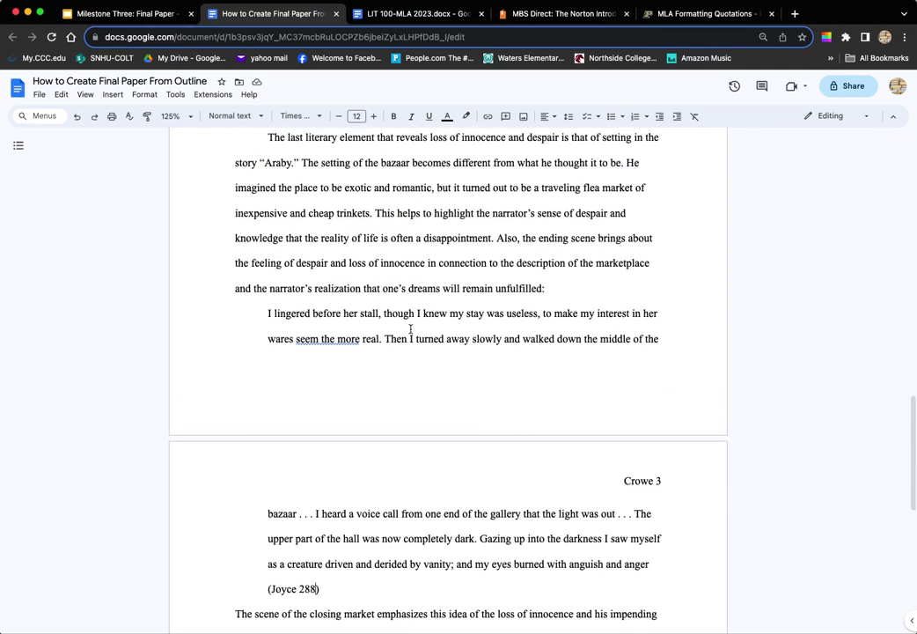
pyautogui.click(657, 15)
pyautogui.scroll(15, 399, 121)
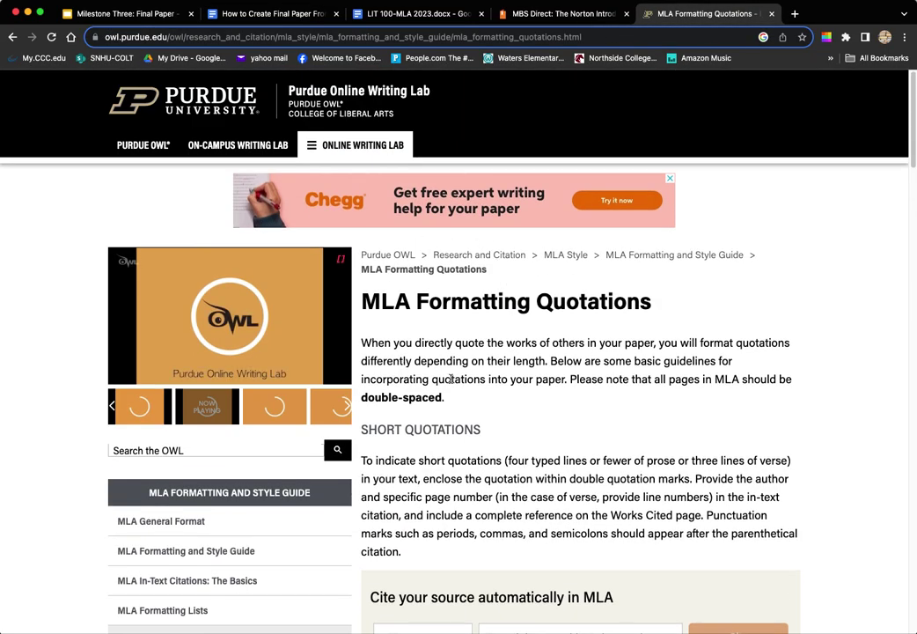
pyautogui.click(264, 13)
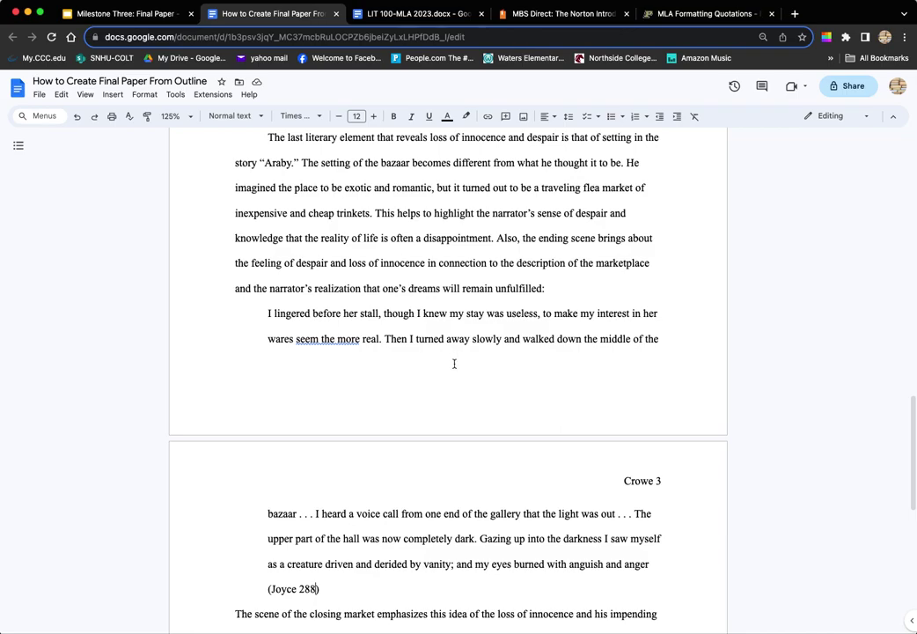
pyautogui.scroll(-10, 452, 359)
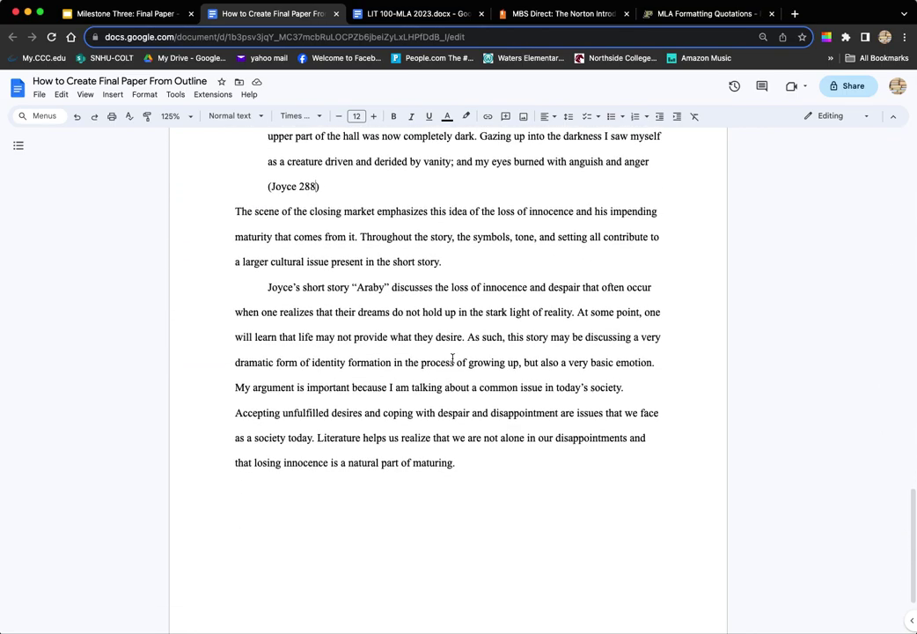
pyautogui.scroll(10, 449, 358)
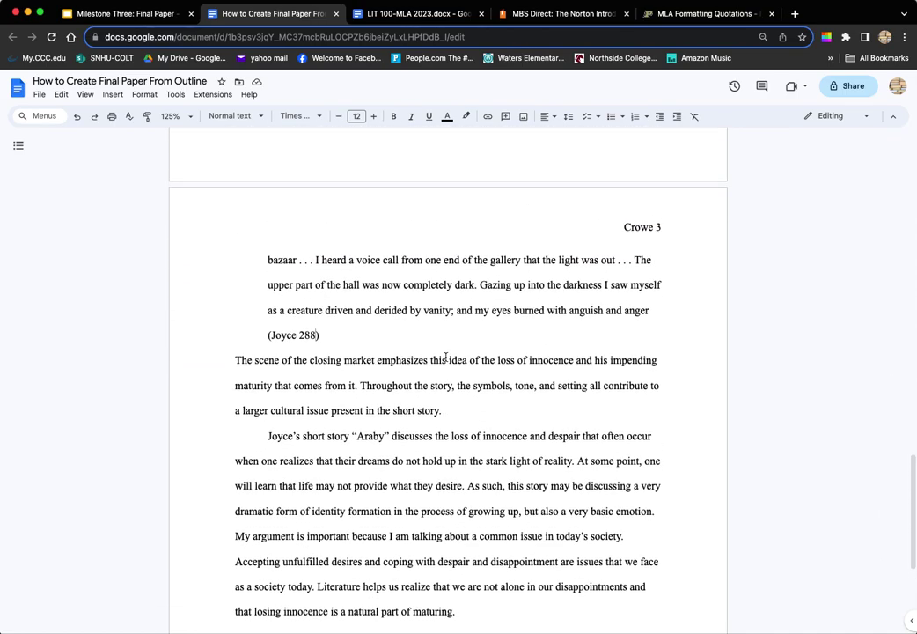
pyautogui.scroll(20, 445, 356)
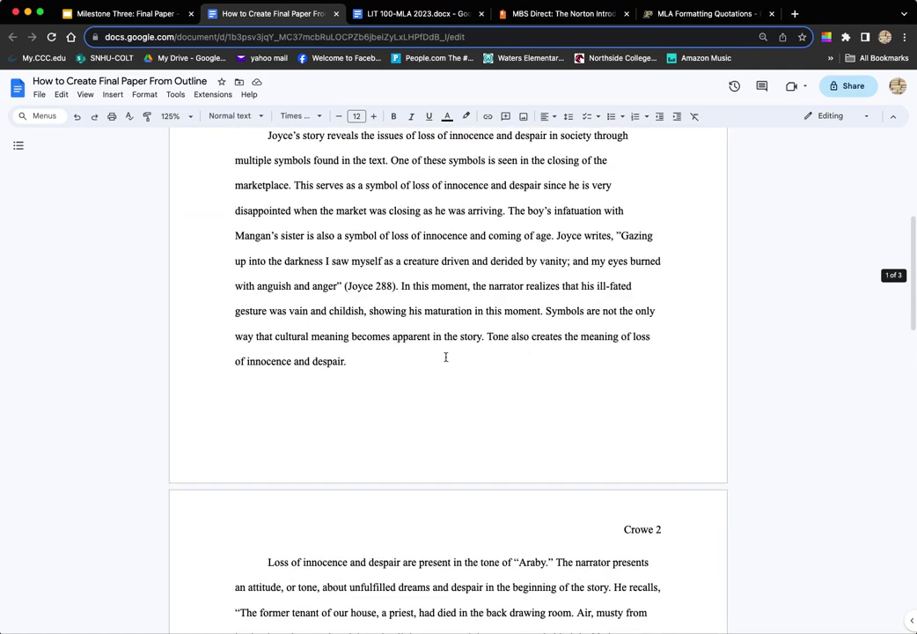
pyautogui.scroll(-20, 444, 359)
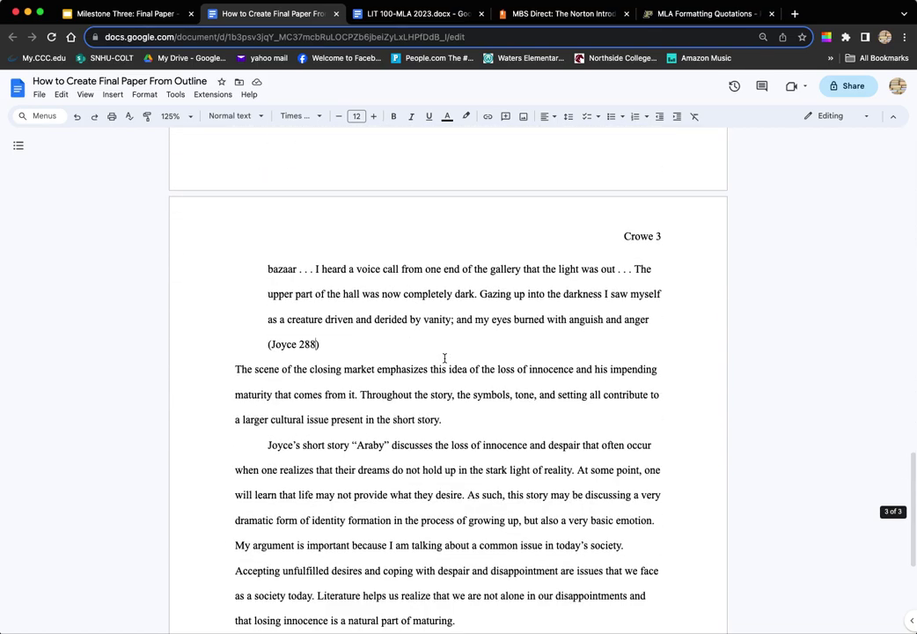
# Start a new line below the conclusion, set in Times New Roman.
pyautogui.scroll(-3, 445, 359)
pyautogui.click(448, 358)
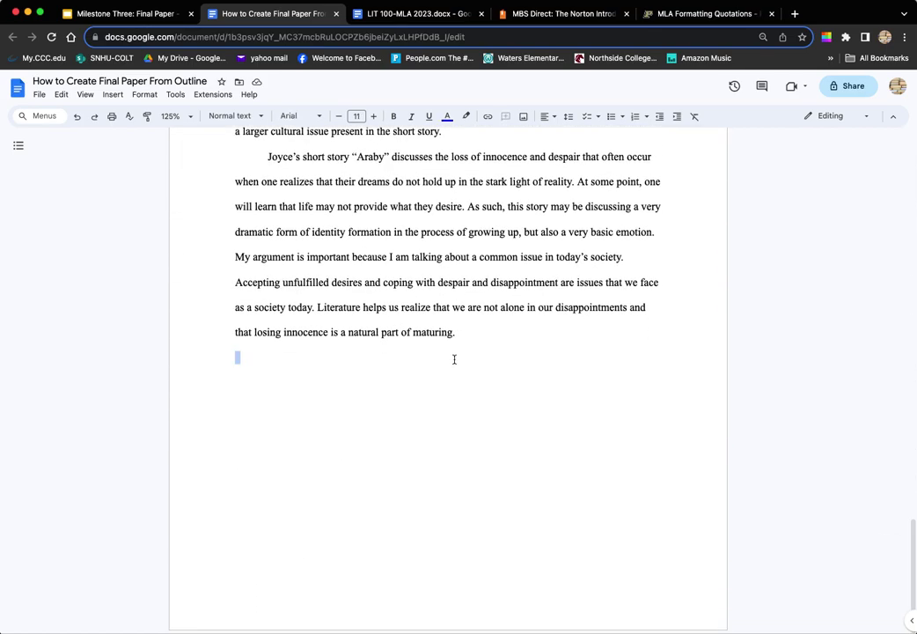
pyautogui.press('Return')
pyautogui.write('W')
pyautogui.press('BackSpace')
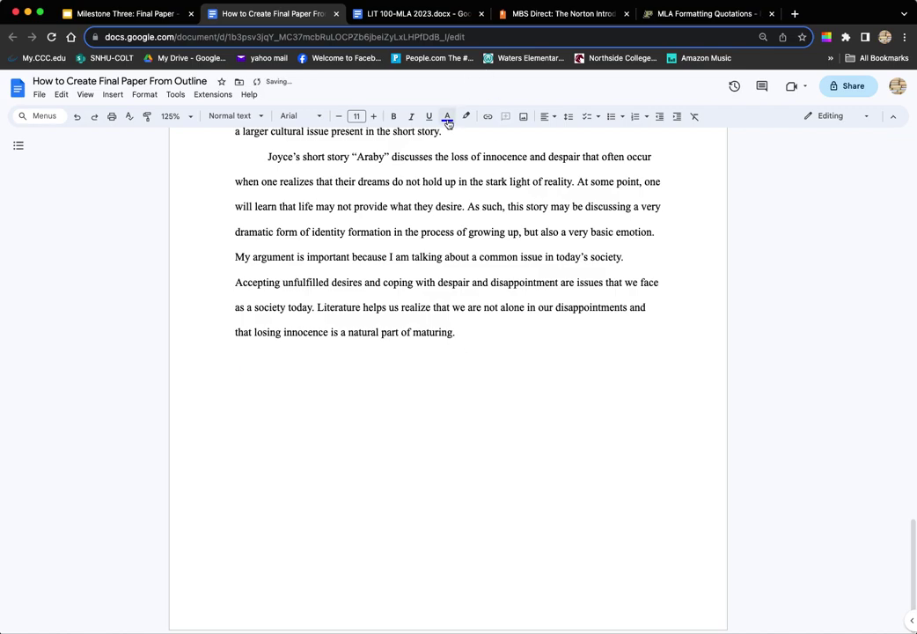
pyautogui.click(447, 117)
pyautogui.press('Escape')
pyautogui.click(297, 115)
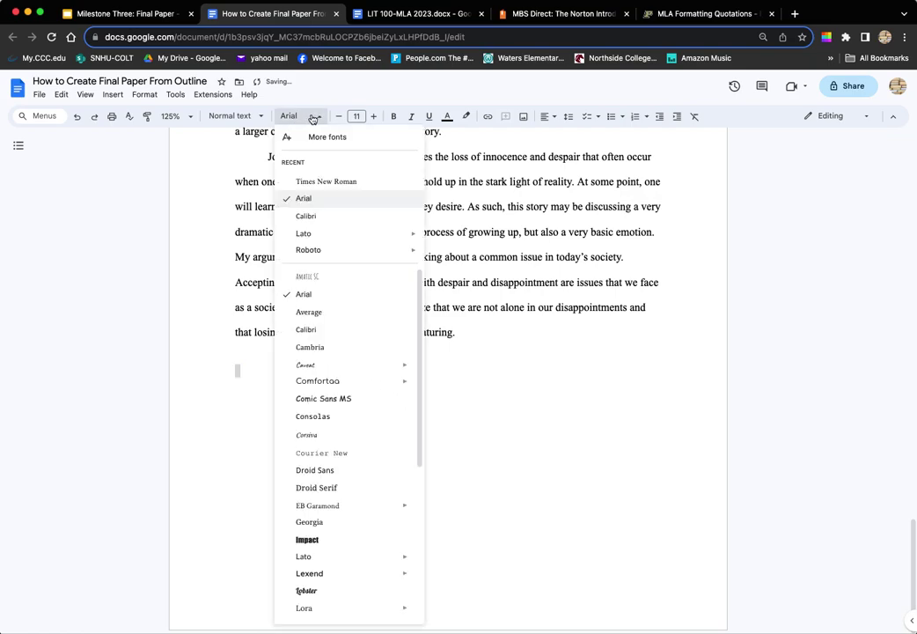
pyautogui.click(324, 181)
pyautogui.press('super+shift+period')
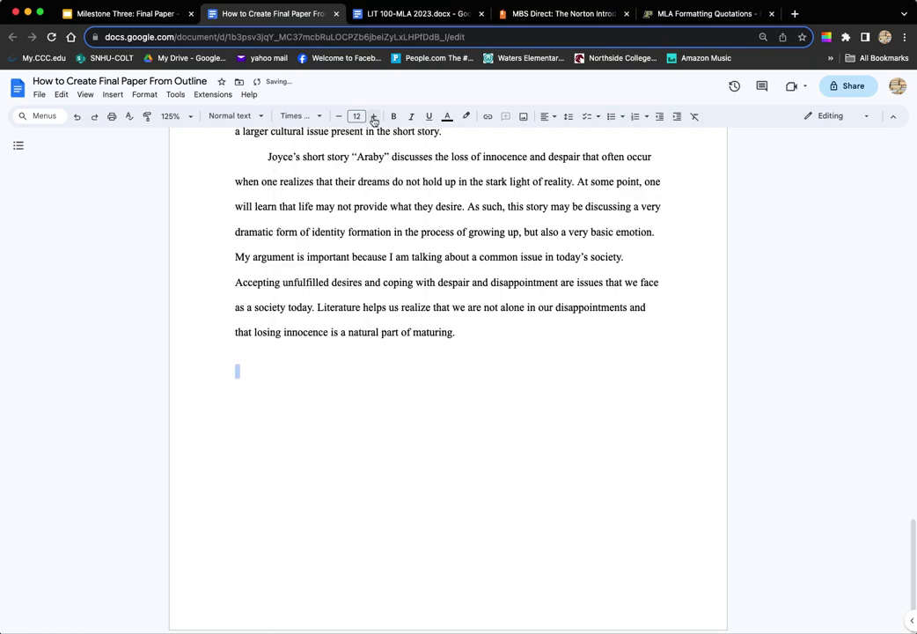
pyautogui.click(269, 379)
# Type a centered 'Works Cited' heading with an empty line beneath it.
pyautogui.write('Works Cited')
pyautogui.press('Return')
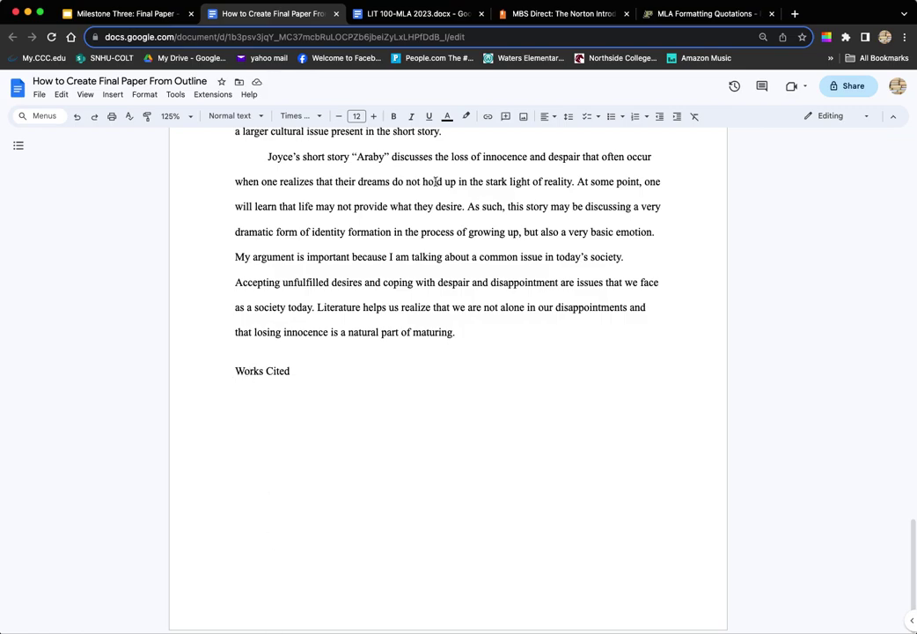
pyautogui.click(547, 117)
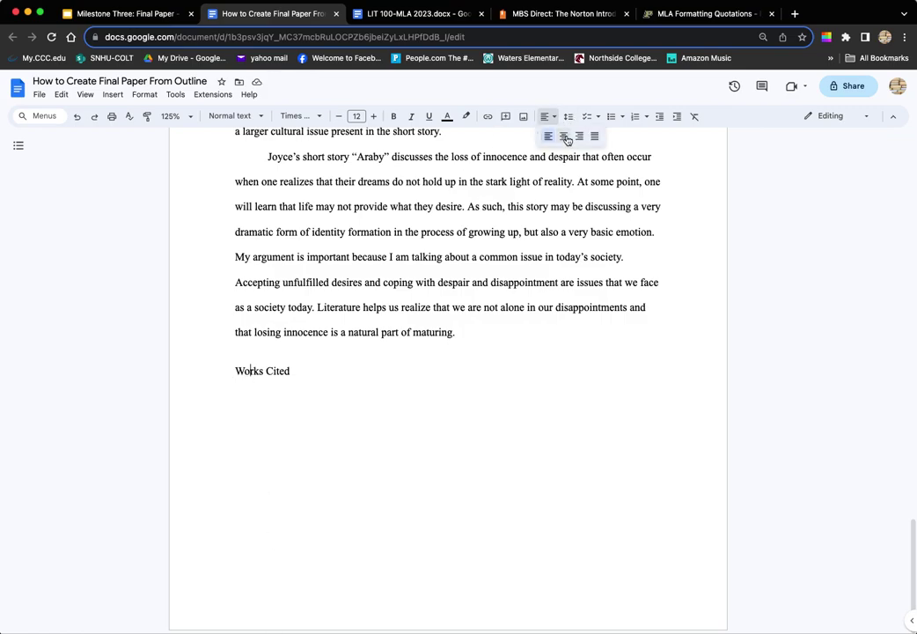
pyautogui.click(564, 136)
pyautogui.click(320, 413)
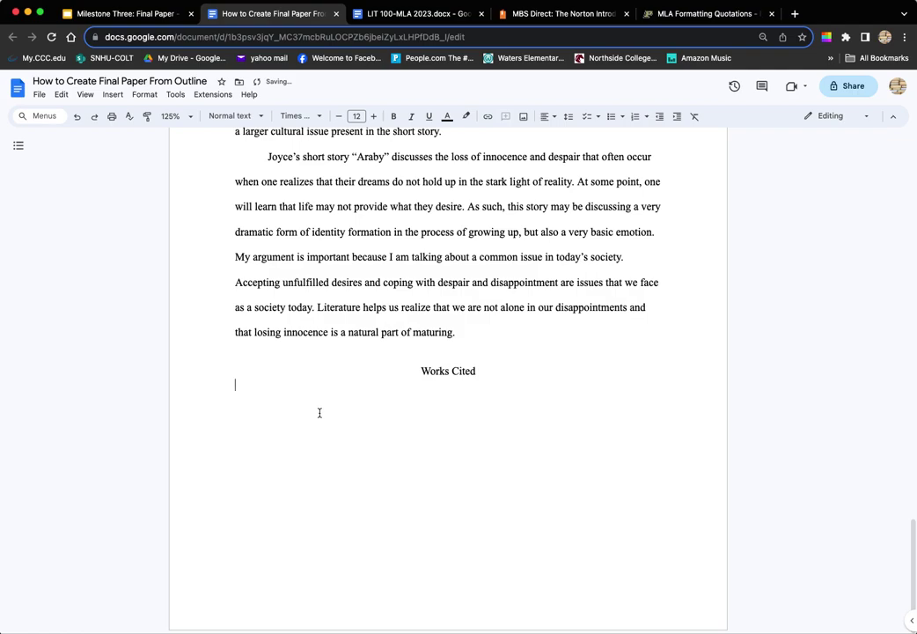
pyautogui.press('Return')
# Copy the Faulkner Electronic Version example citation from the LIT 100-MLA 2023 guide.
pyautogui.click(420, 16)
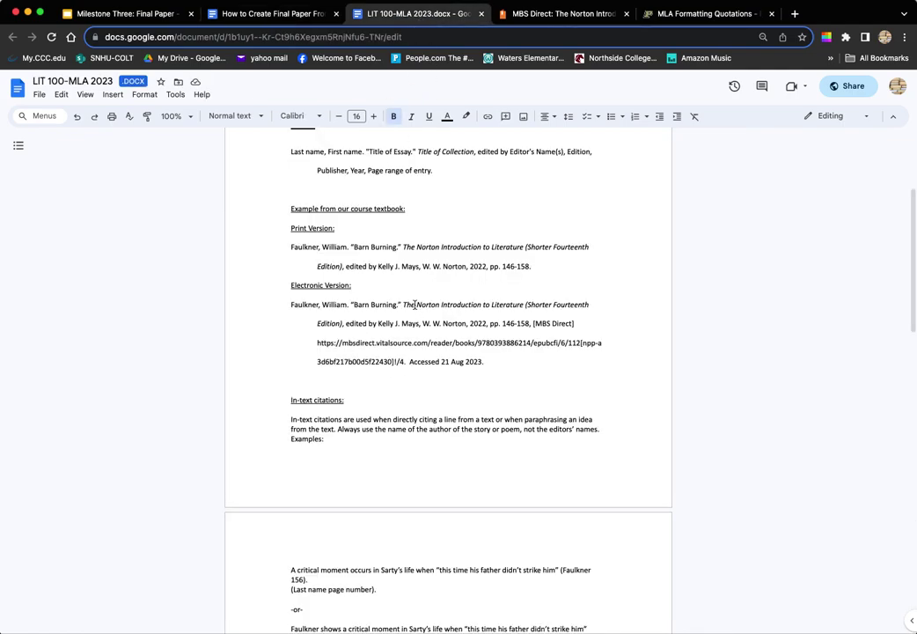
pyautogui.scroll(3, 403, 286)
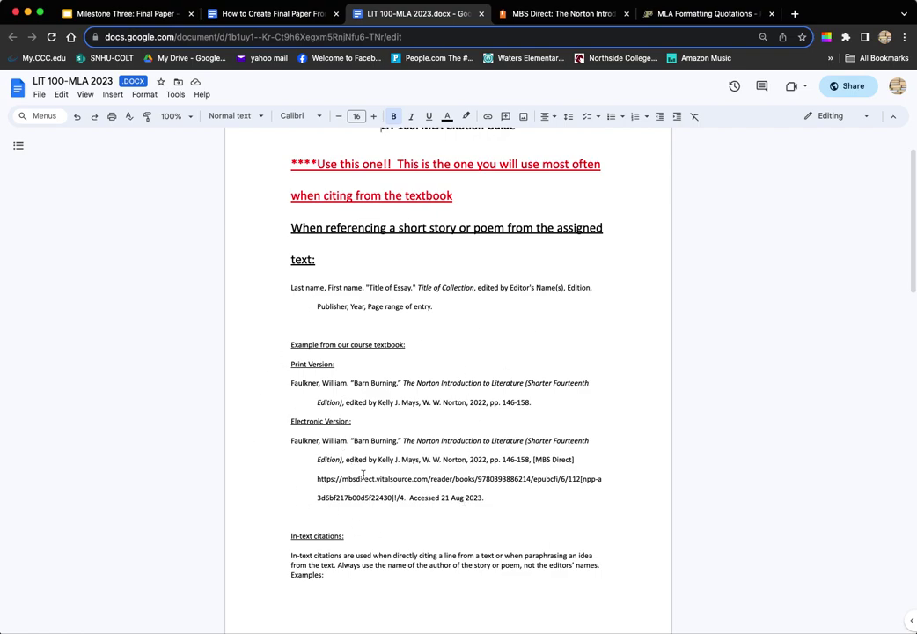
pyautogui.scroll(2, 341, 307)
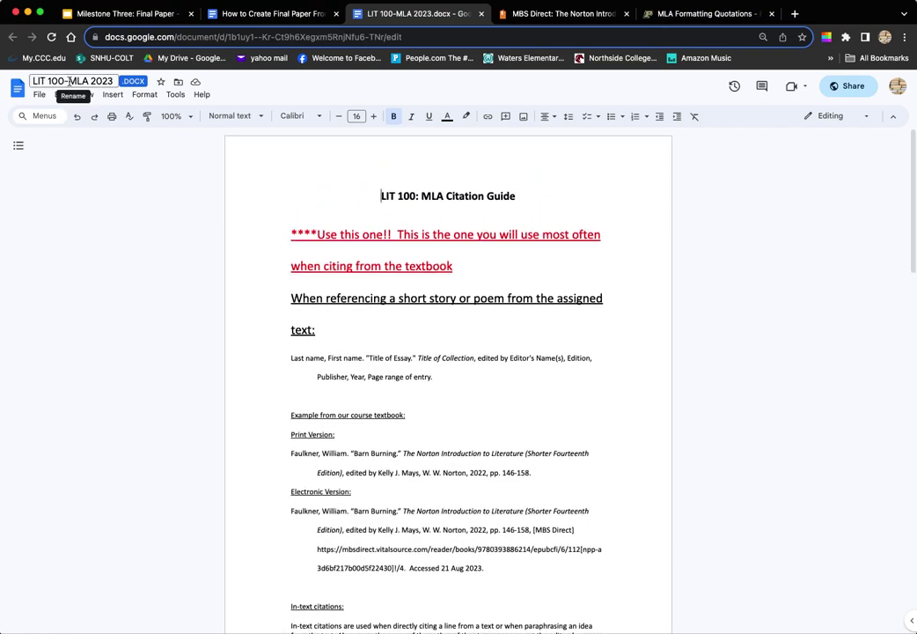
pyautogui.scroll(-4, 382, 368)
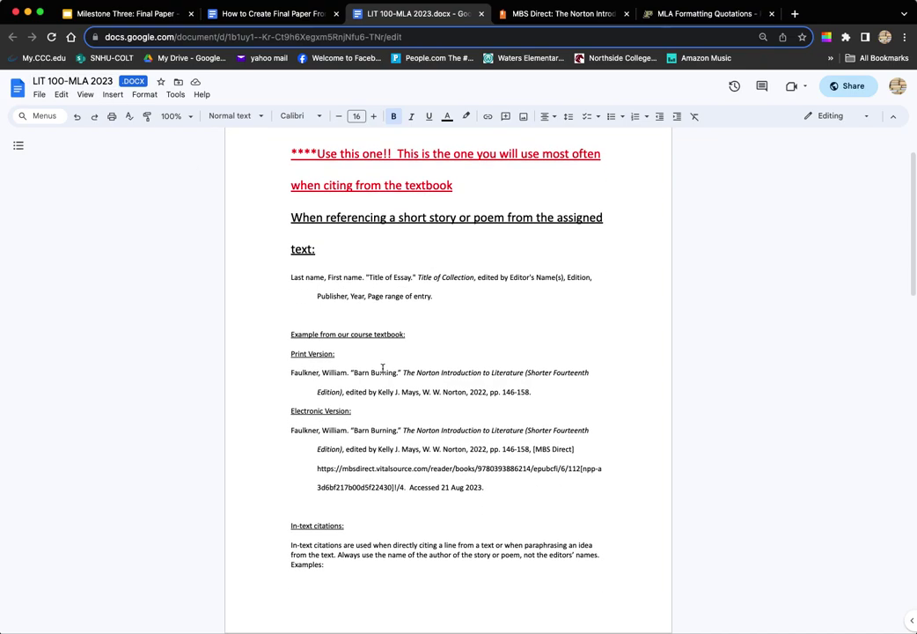
pyautogui.scroll(-1, 380, 371)
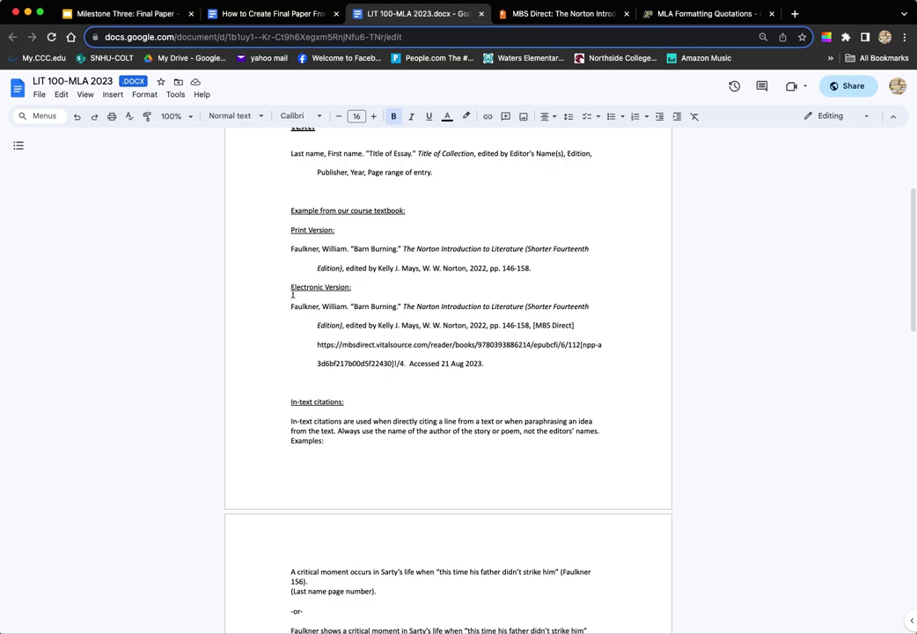
pyautogui.click(293, 292)
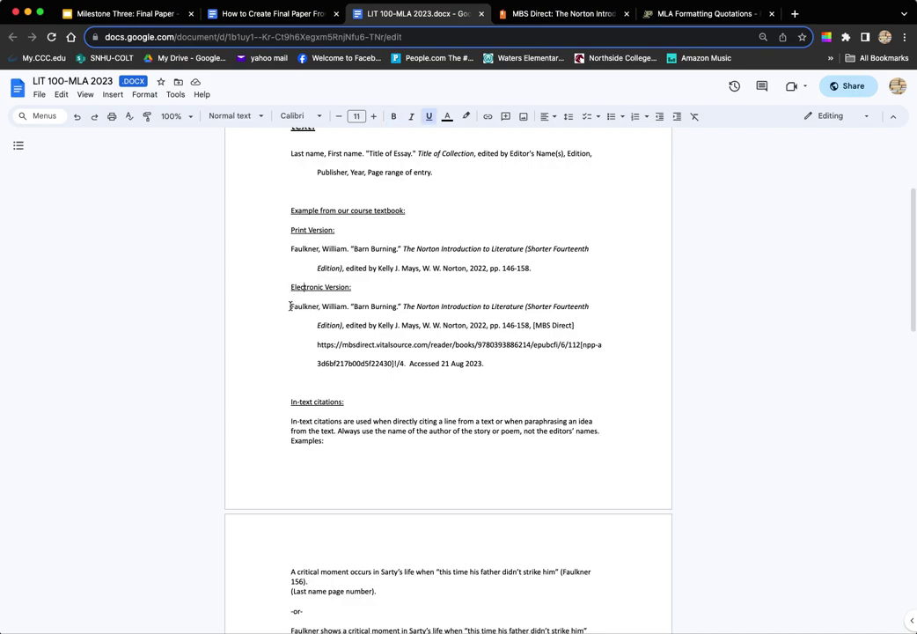
pyautogui.moveTo(290, 307); pyautogui.dragTo(501, 361)
pyautogui.press('super+c')
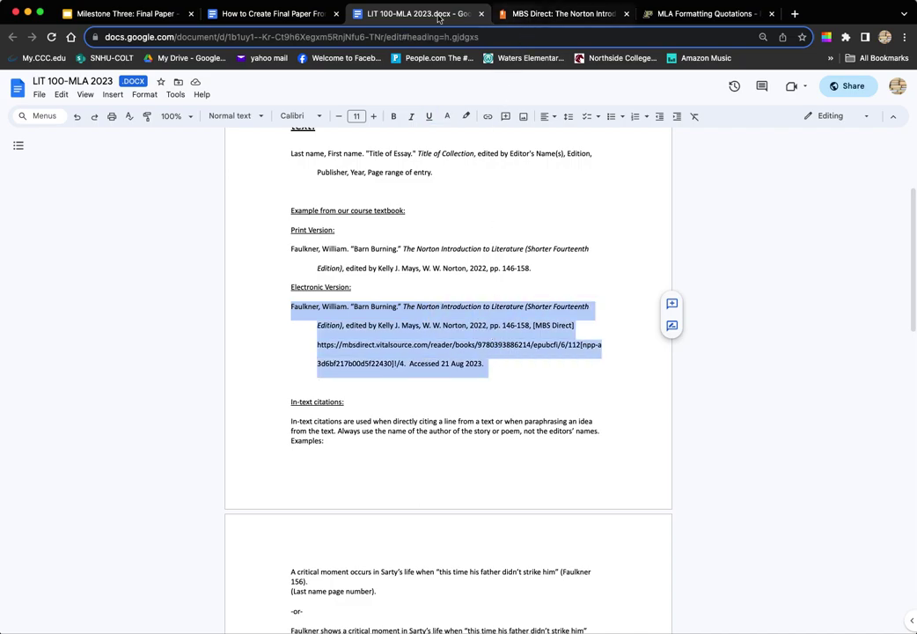
pyautogui.click(264, 14)
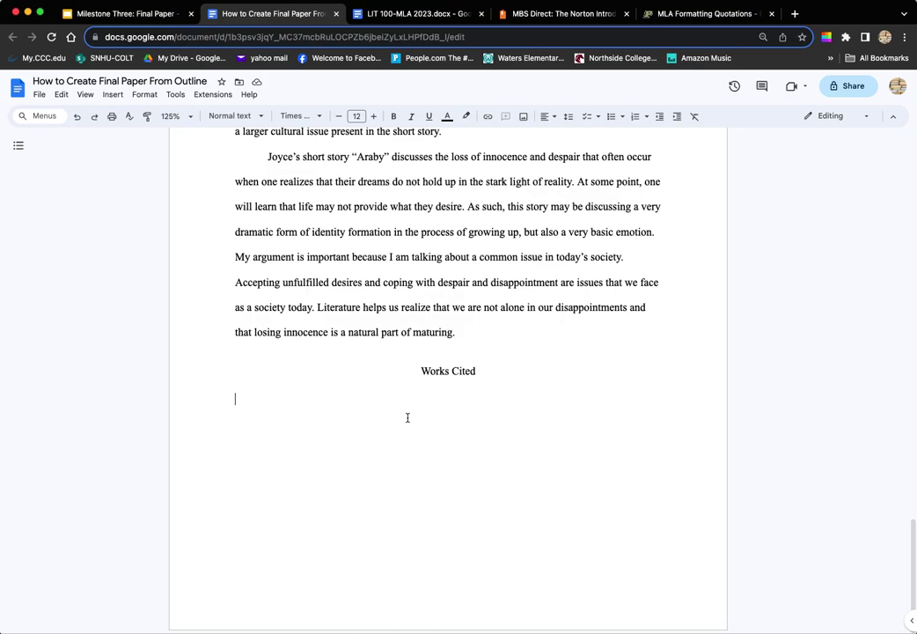
# Paste the Faulkner 'Barn Burning' citation below Works Cited and make it Times New Roman 12.
pyautogui.press('super+v')
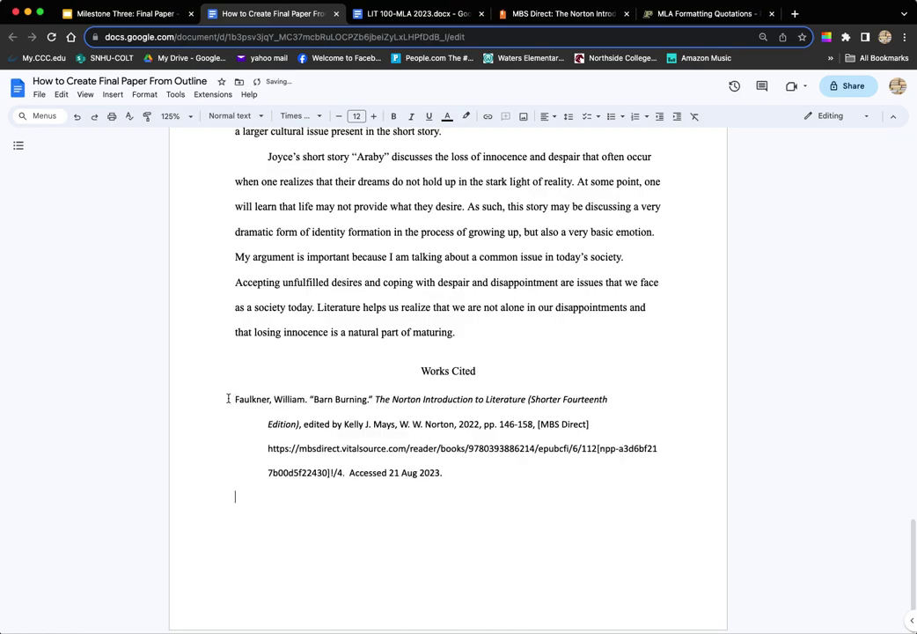
pyautogui.moveTo(229, 399)
pyautogui.mouseDown()
pyautogui.moveTo(549, 430)
pyautogui.moveTo(611, 478)
pyautogui.mouseUp()
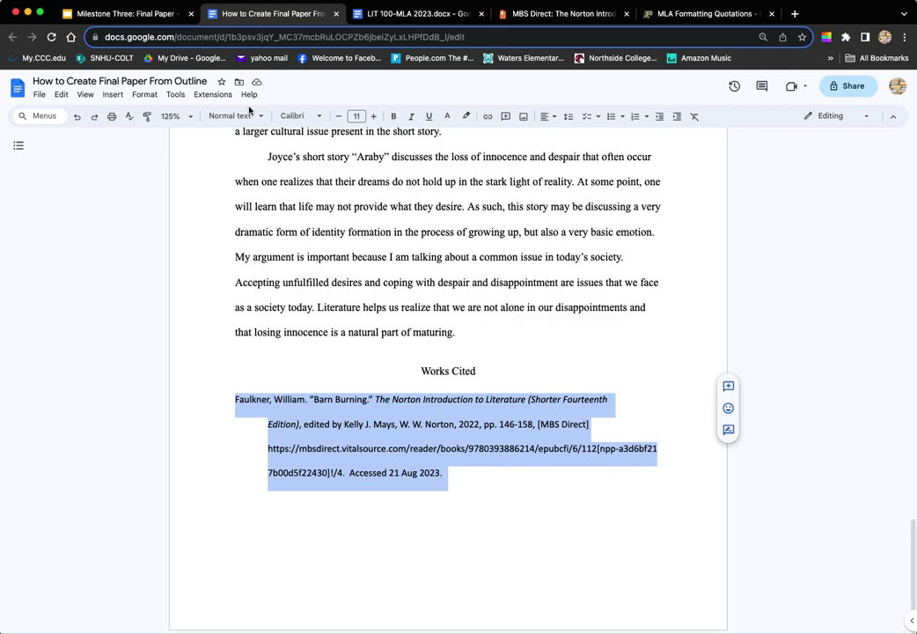
pyautogui.click(318, 120)
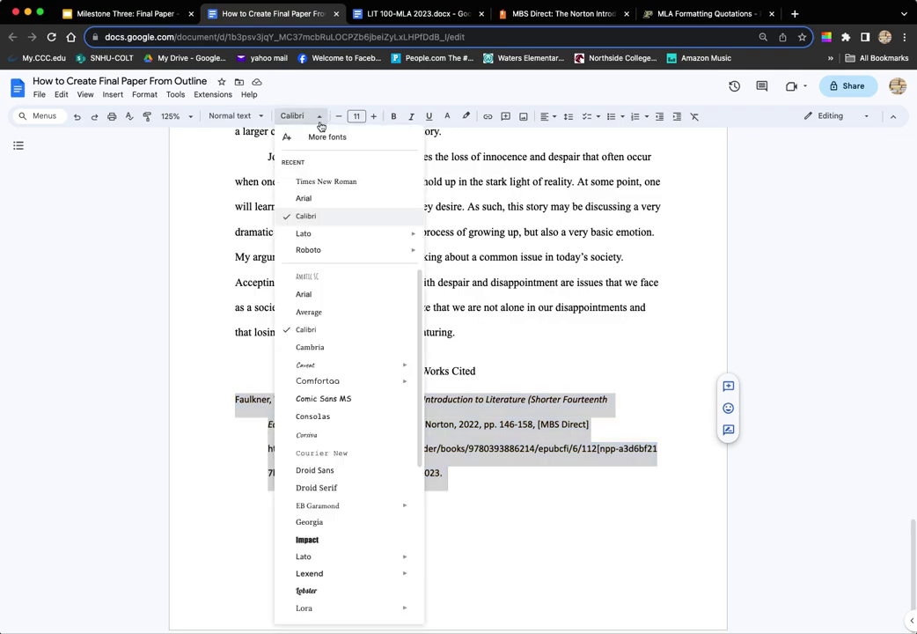
pyautogui.click(326, 181)
pyautogui.click(374, 116)
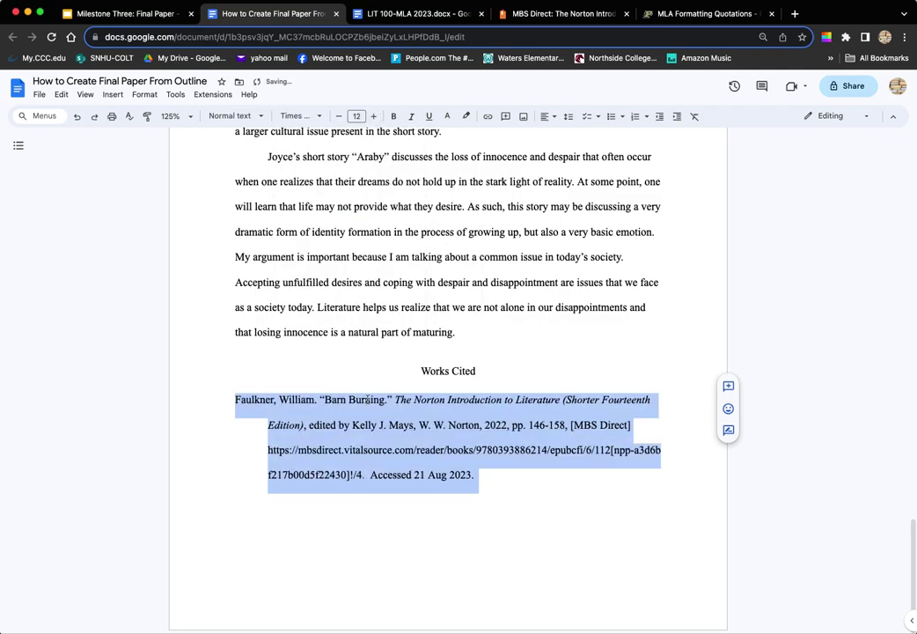
pyautogui.click(357, 450)
# Replace the entry's author with 'Joyce, James.' and its title with 'Araby'.
pyautogui.moveTo(237, 398); pyautogui.dragTo(315, 399)
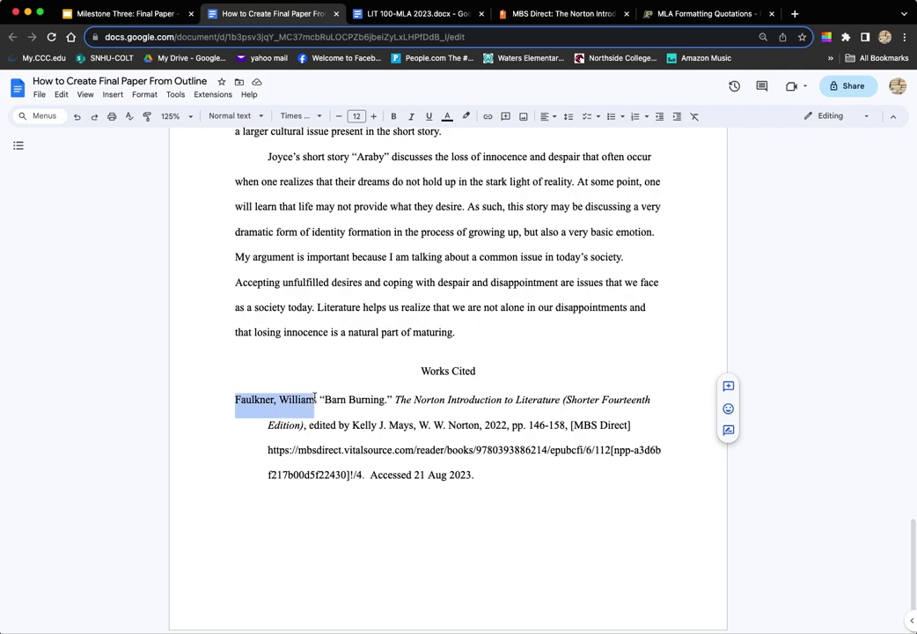
pyautogui.write('Joyce')
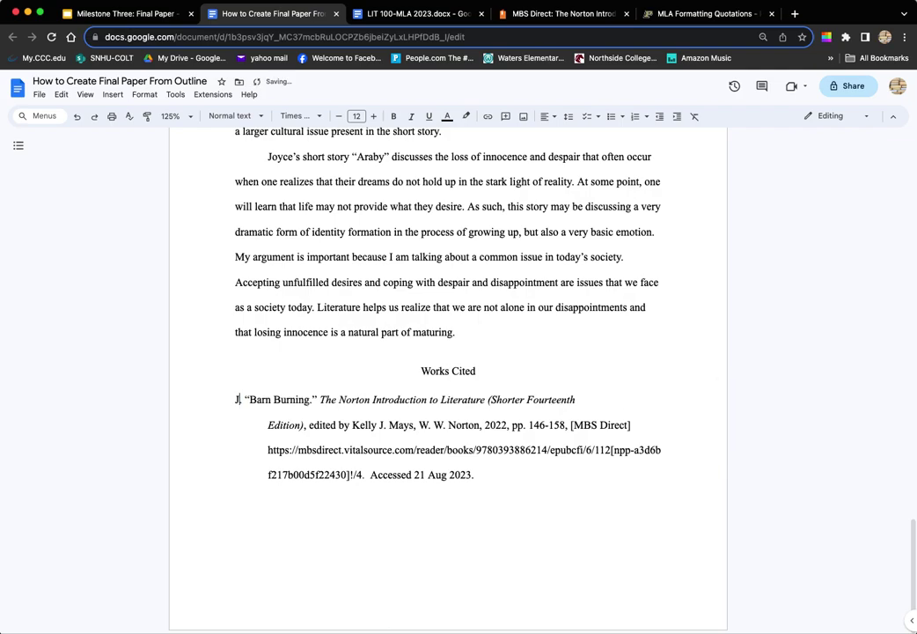
pyautogui.write(', James')
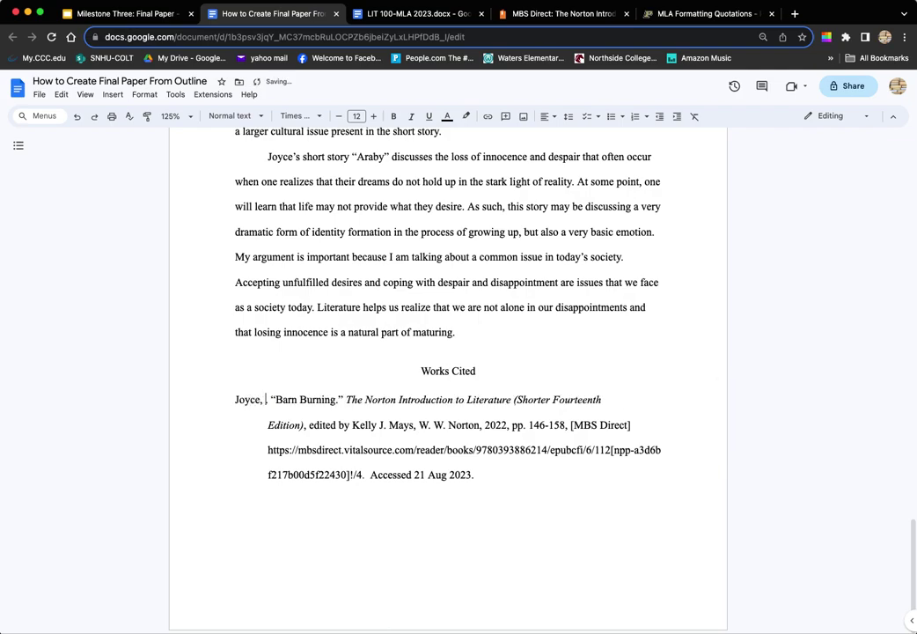
pyautogui.write('.')
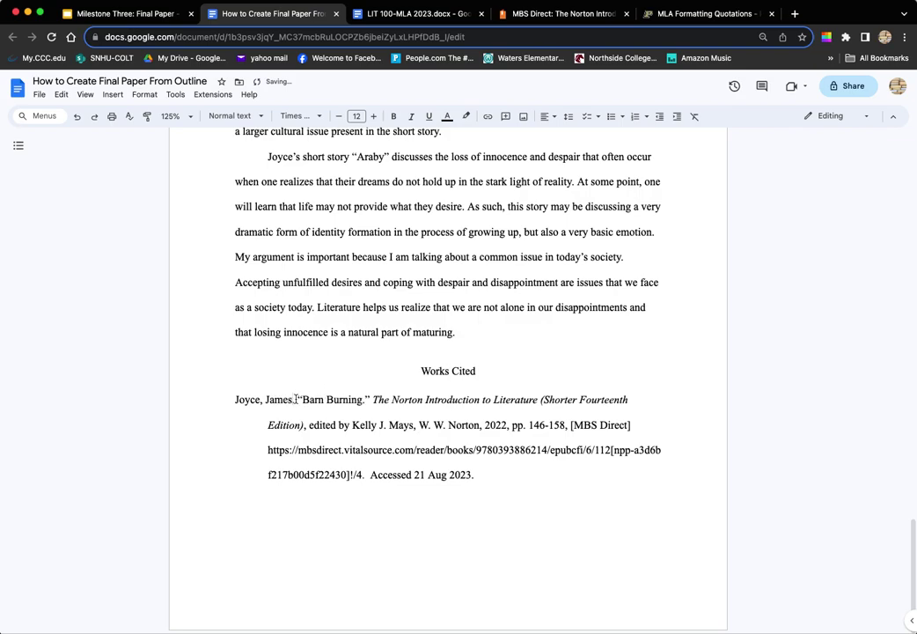
pyautogui.moveTo(302, 400); pyautogui.dragTo(353, 399)
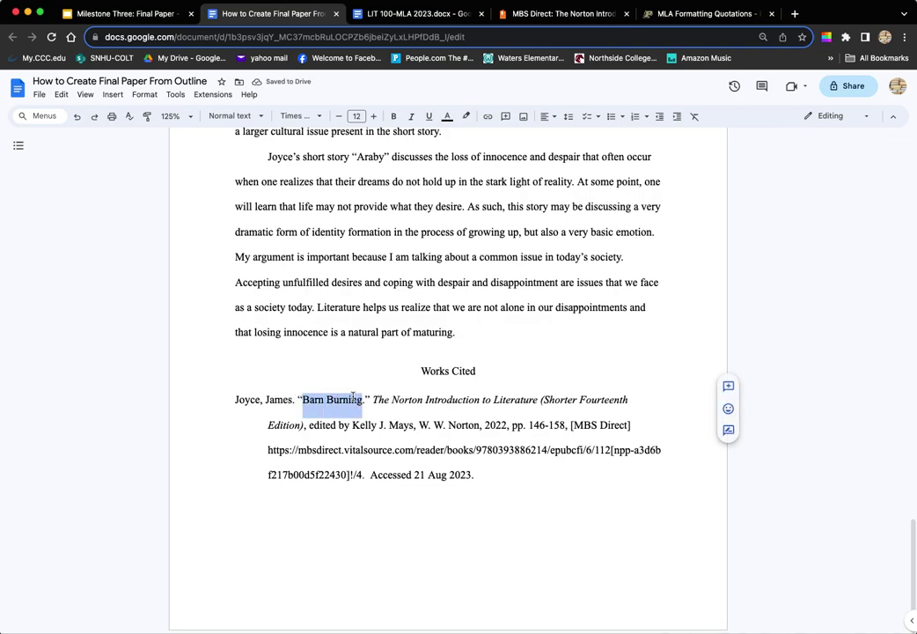
pyautogui.write('Araby')
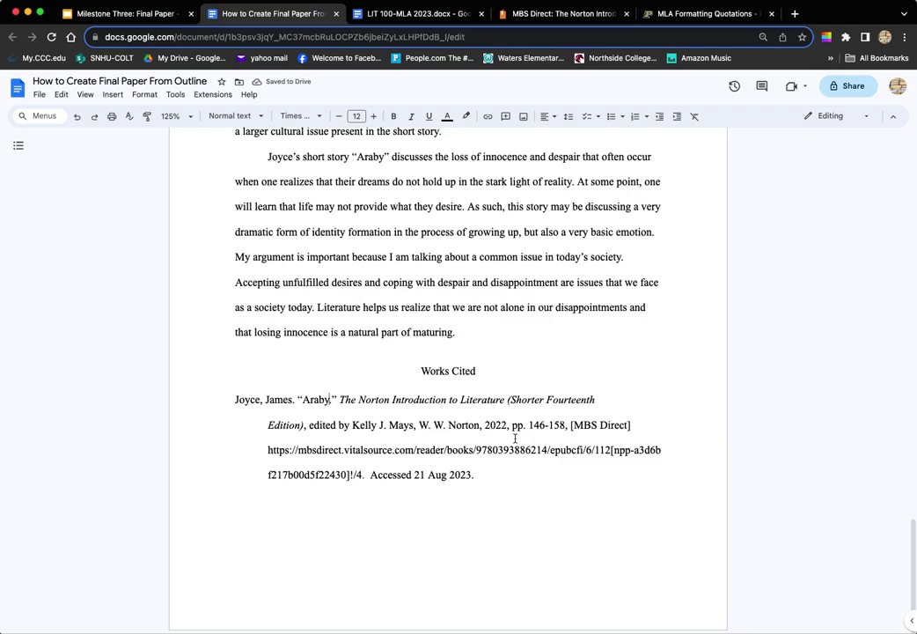
pyautogui.moveTo(530, 424); pyautogui.dragTo(564, 425)
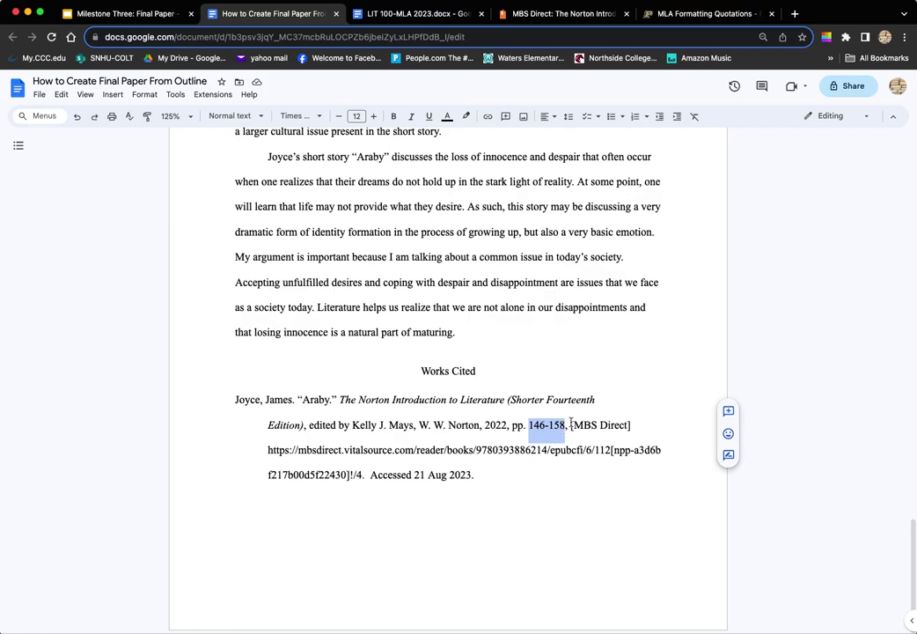
pyautogui.click(559, 13)
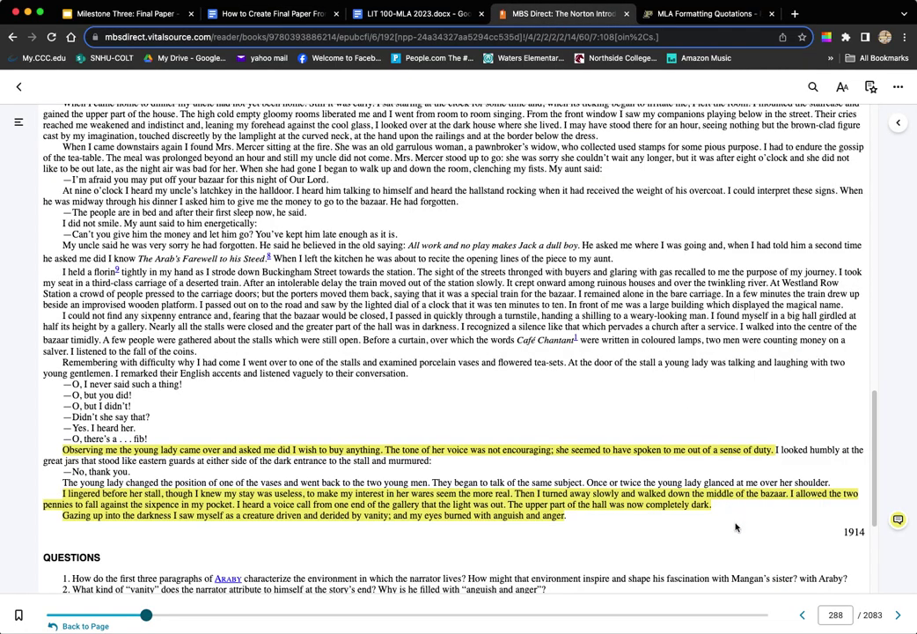
# Check Araby's pages in the e-book and replace 146-158 with 284-288 in the entry.
pyautogui.scroll(15, 572, 352)
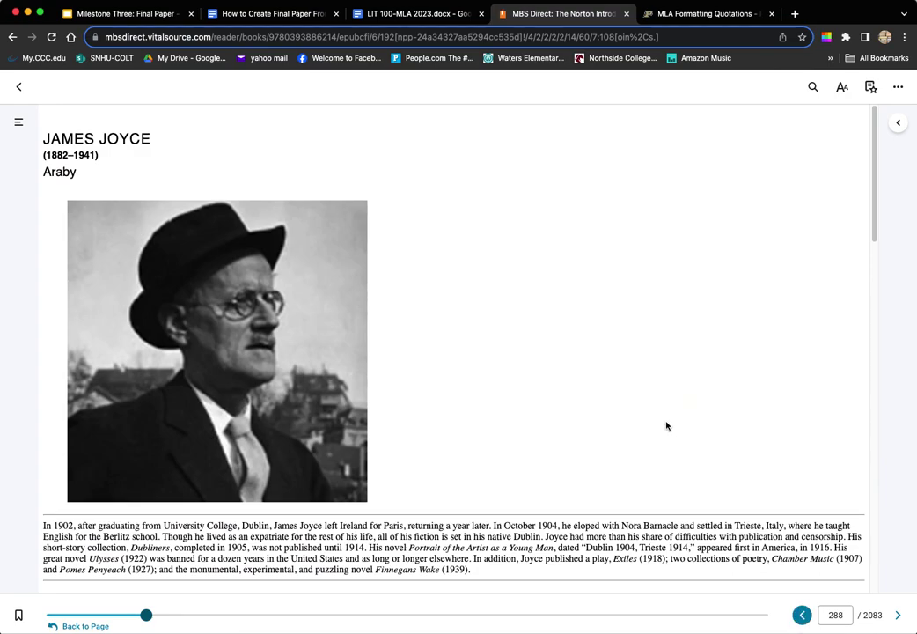
pyautogui.scroll(-3, 666, 426)
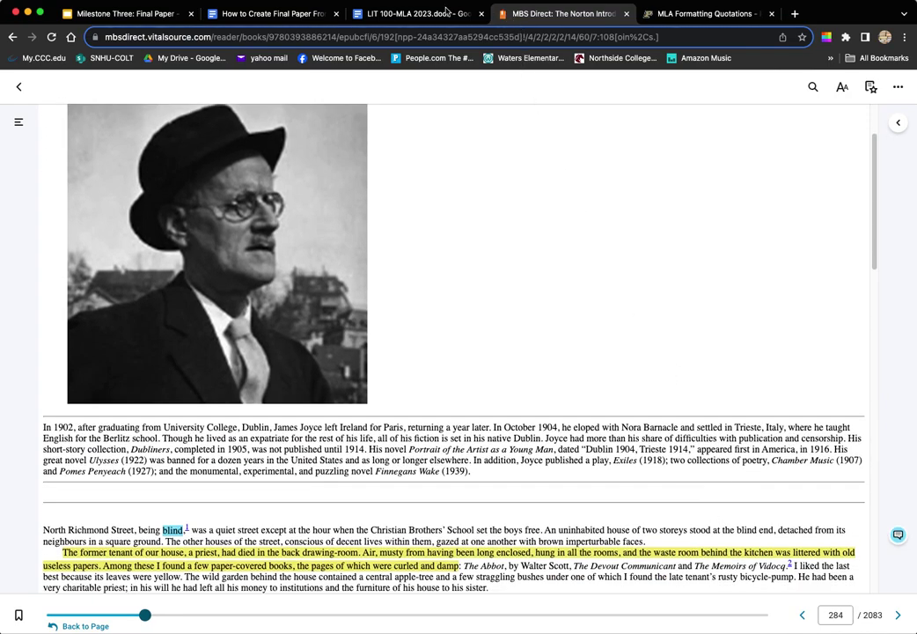
pyautogui.click(256, 13)
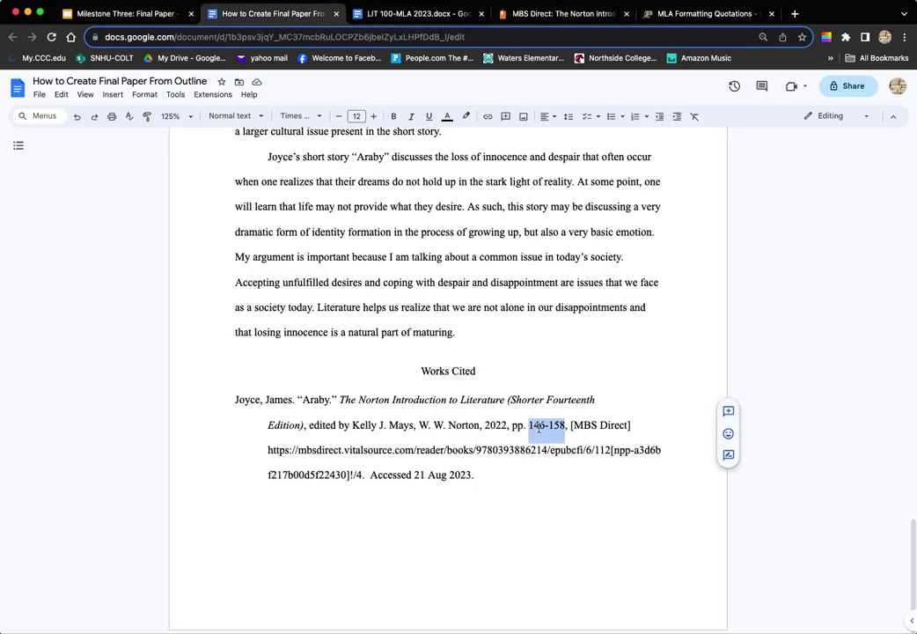
pyautogui.write('284-288')
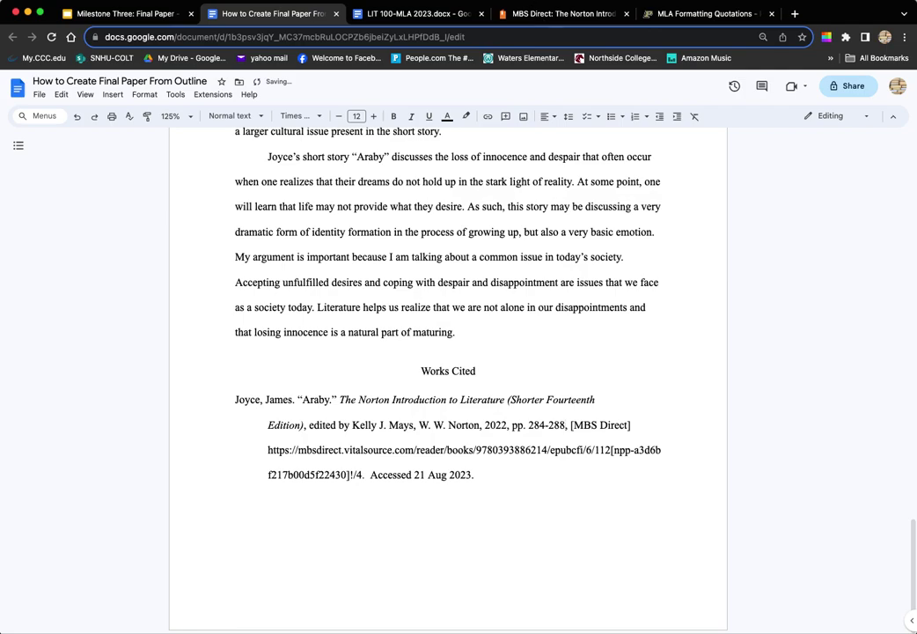
# Copy the e-book page's web address and select the old URL in the Joyce entry.
pyautogui.click(539, 14)
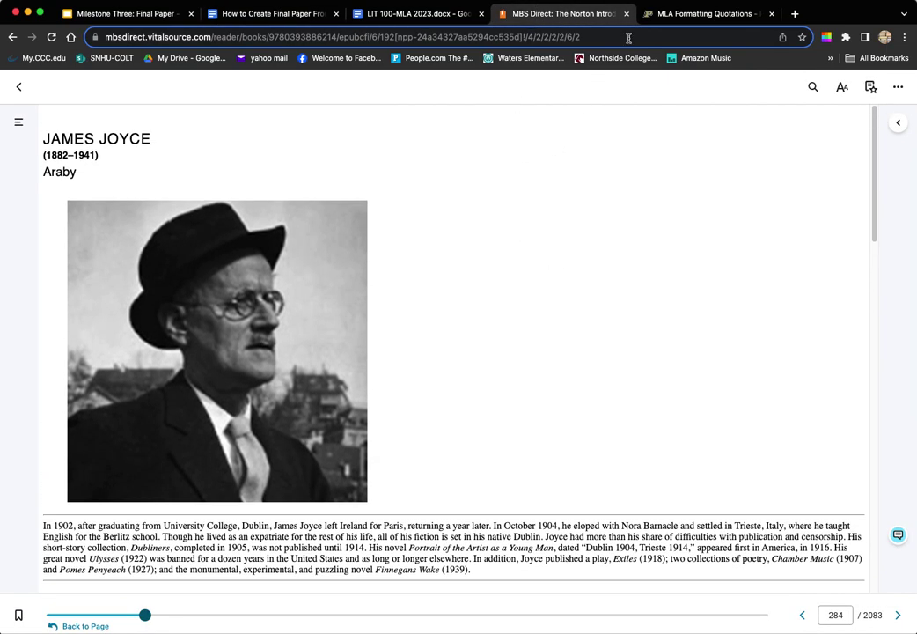
pyautogui.click(628, 38)
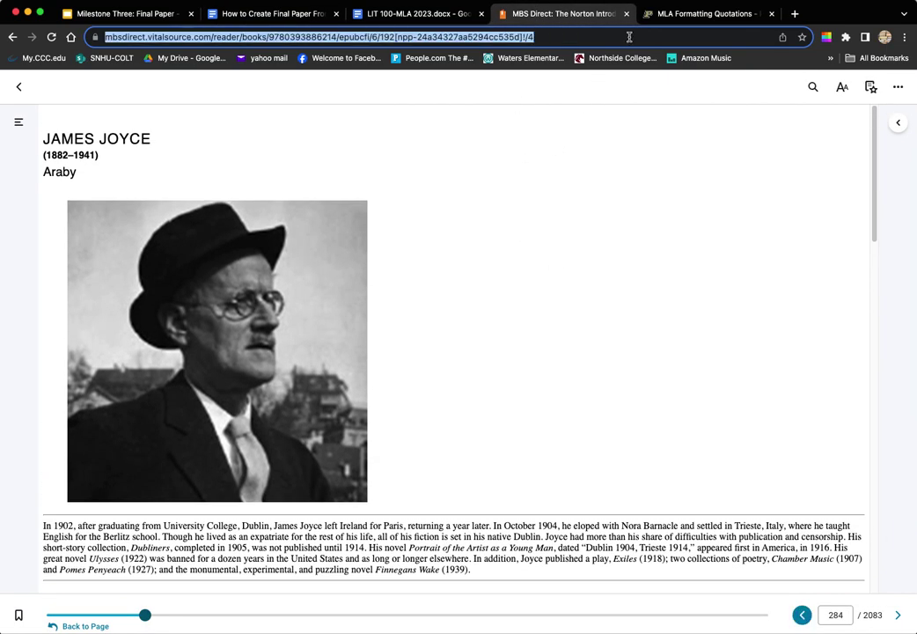
pyautogui.click(309, 12)
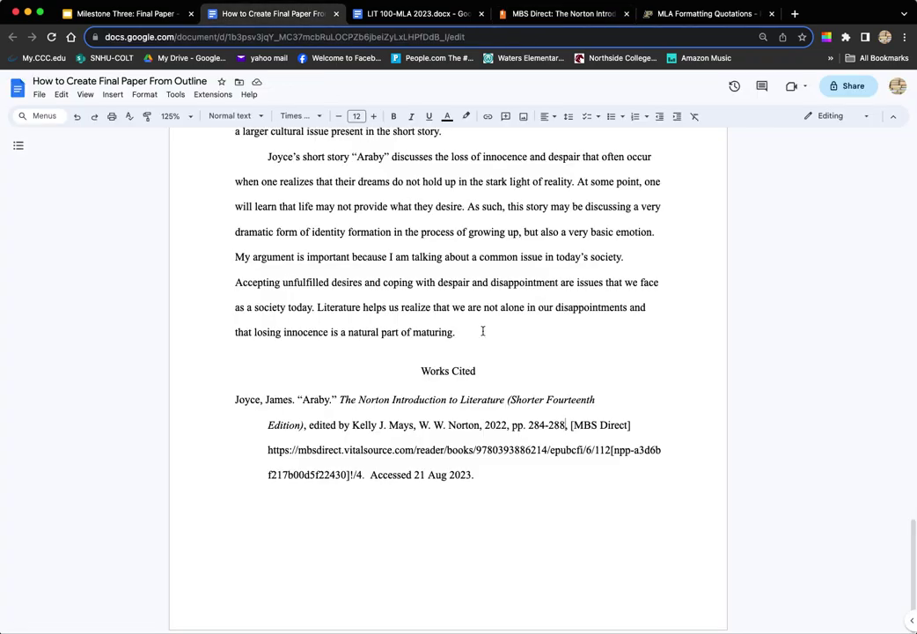
pyautogui.moveTo(268, 450); pyautogui.dragTo(361, 476)
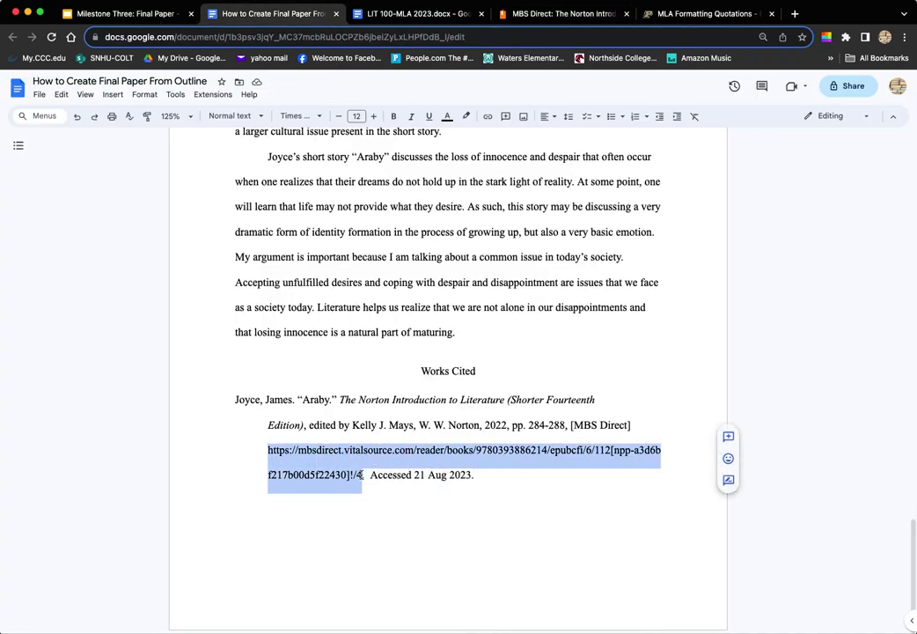
# Paste the e-book web address over the old URL and change the access date to 9 Oct 2023.
pyautogui.press('super+v')
pyautogui.write('.')
pyautogui.moveTo(417, 475); pyautogui.dragTo(447, 476)
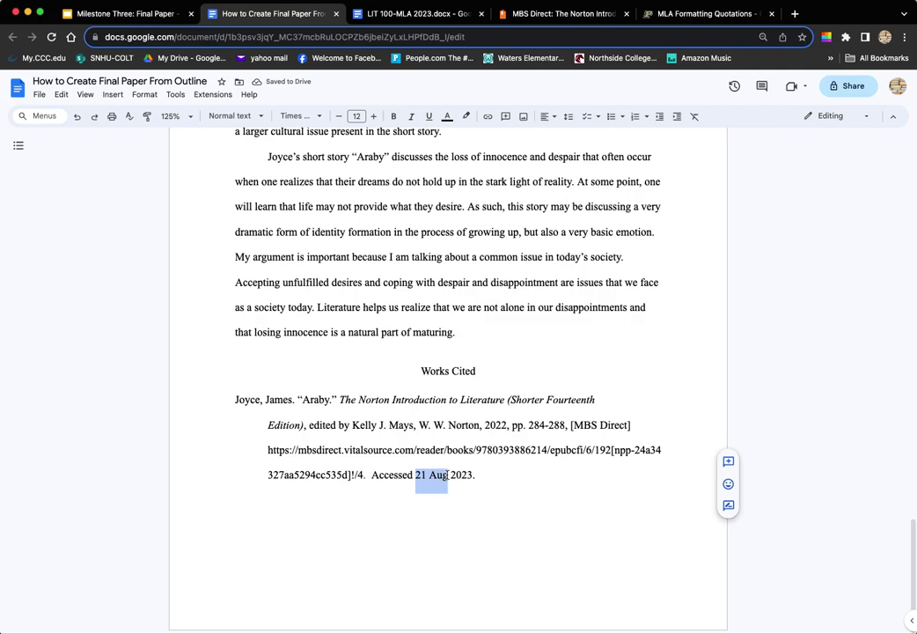
pyautogui.write('9 Oct')
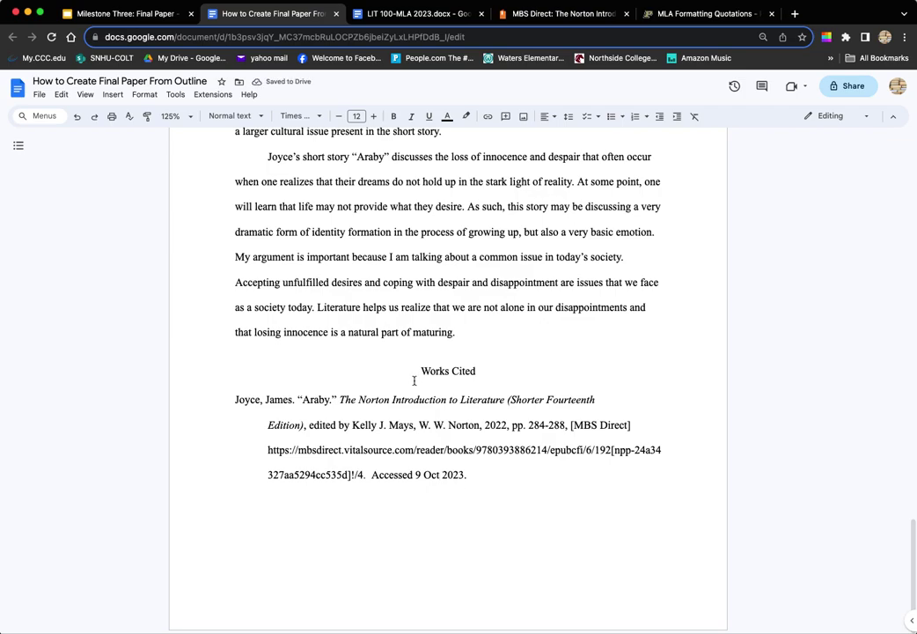
pyautogui.doubleClick(430, 357)
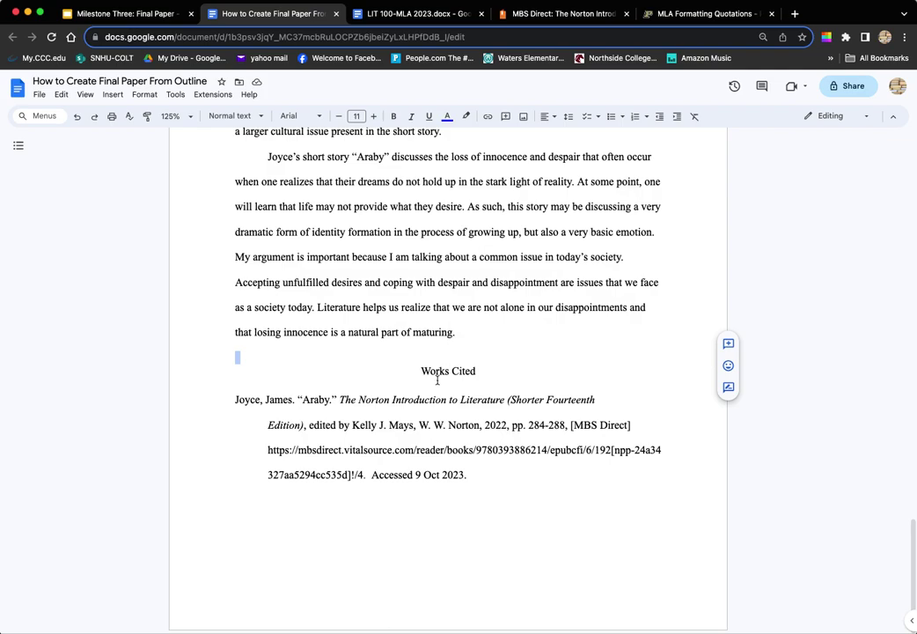
pyautogui.click(213, 364)
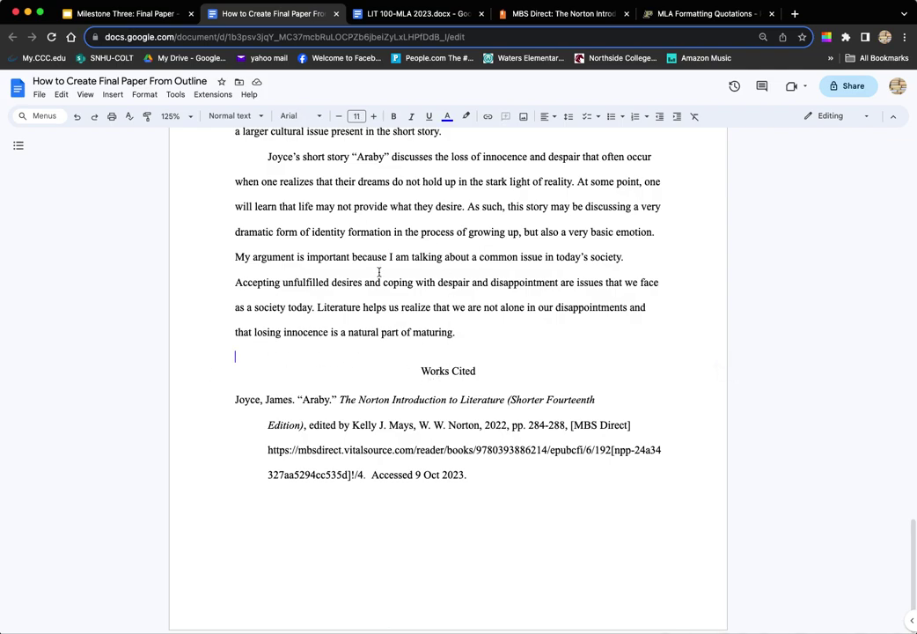
# Insert a page break before Works Cited so it starts on its own fourth page.
pyautogui.click(176, 96)
pyautogui.moveTo(136, 99)
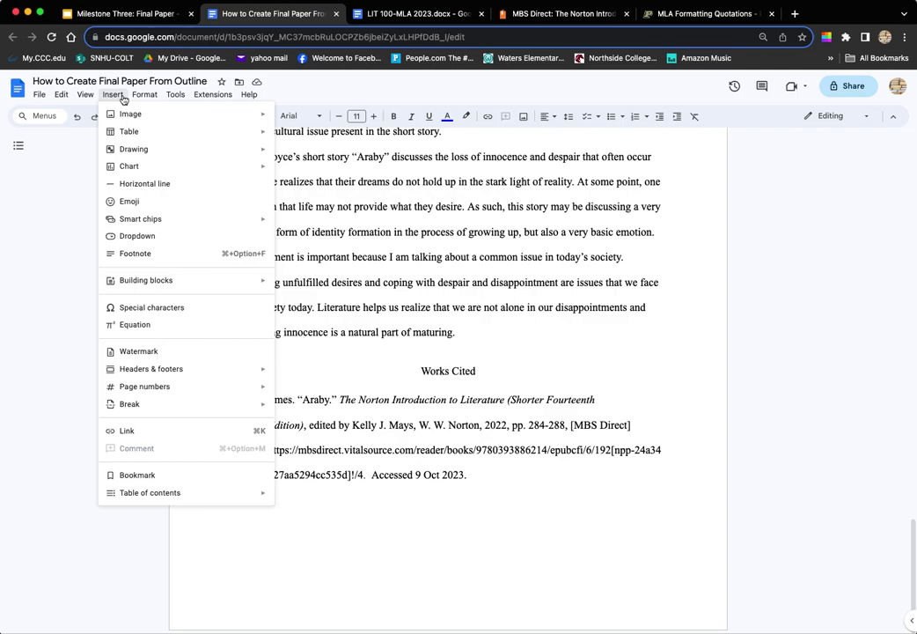
pyautogui.moveTo(162, 404)
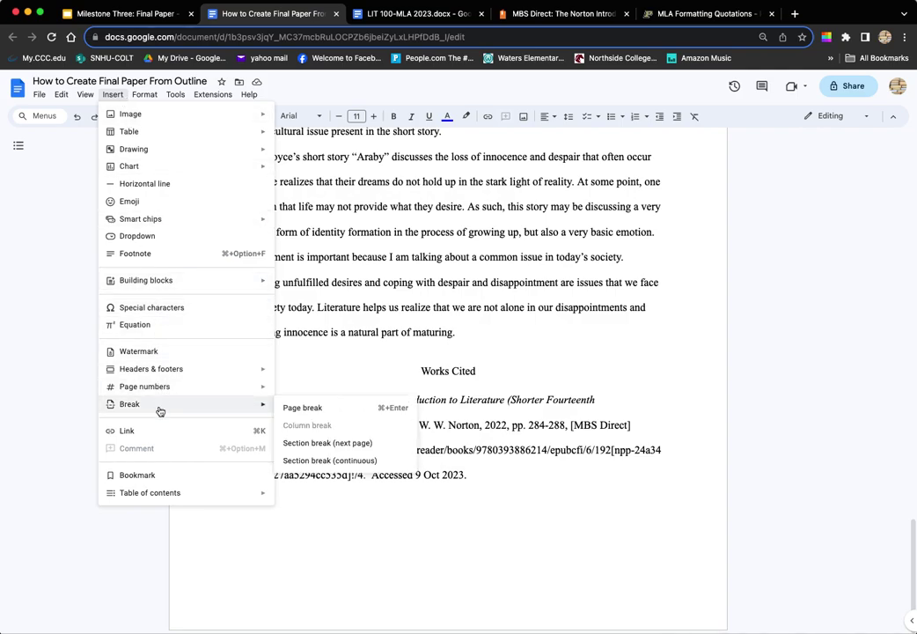
pyautogui.click(298, 410)
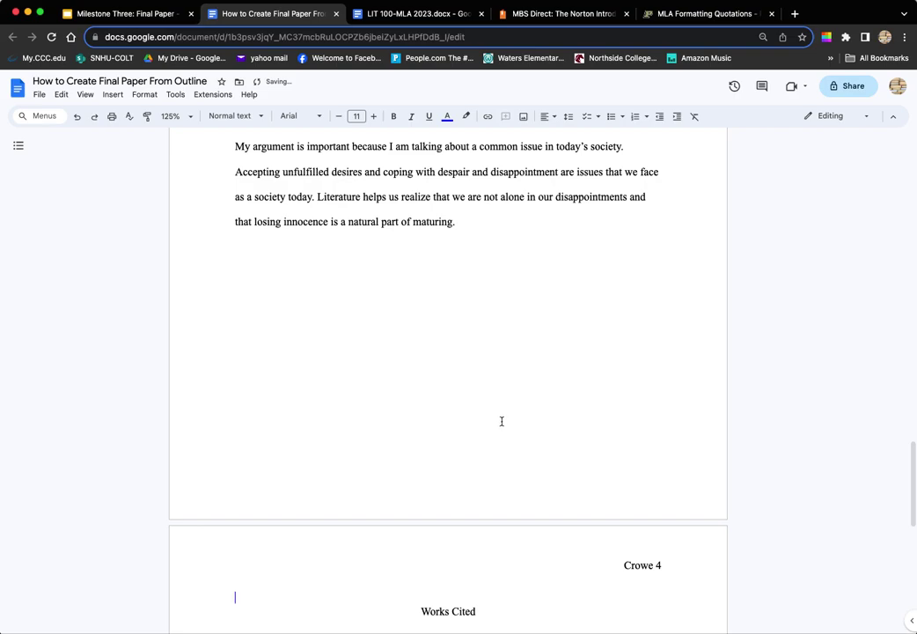
pyautogui.scroll(-2, 502, 422)
pyautogui.scroll(10, 458, 389)
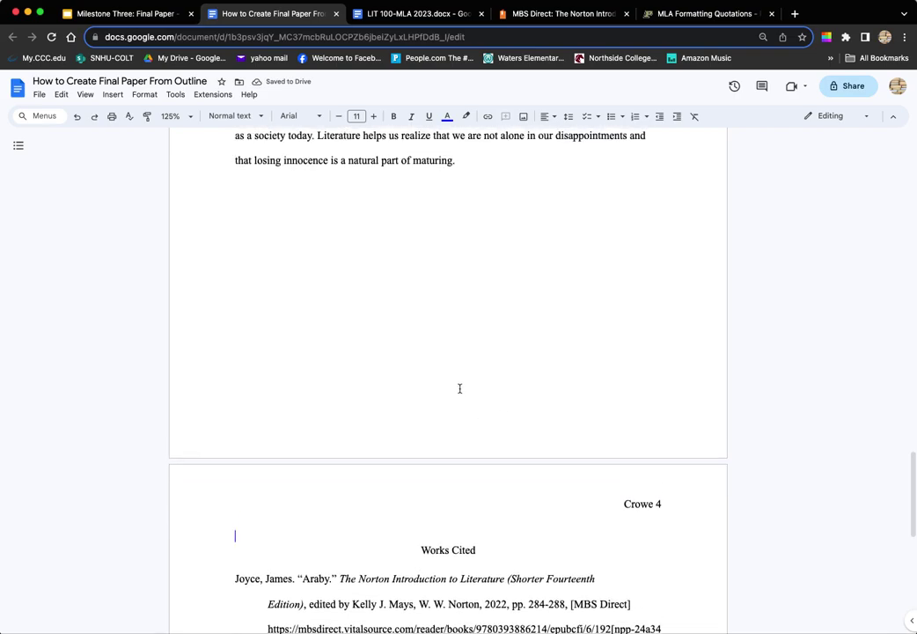
pyautogui.scroll(20, 459, 385)
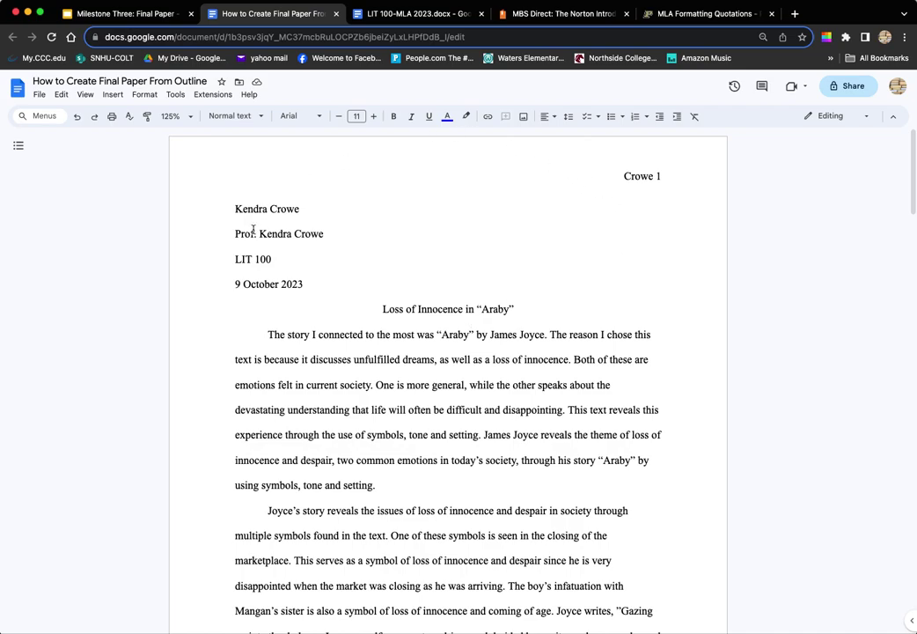
pyautogui.moveTo(239, 212); pyautogui.dragTo(328, 287)
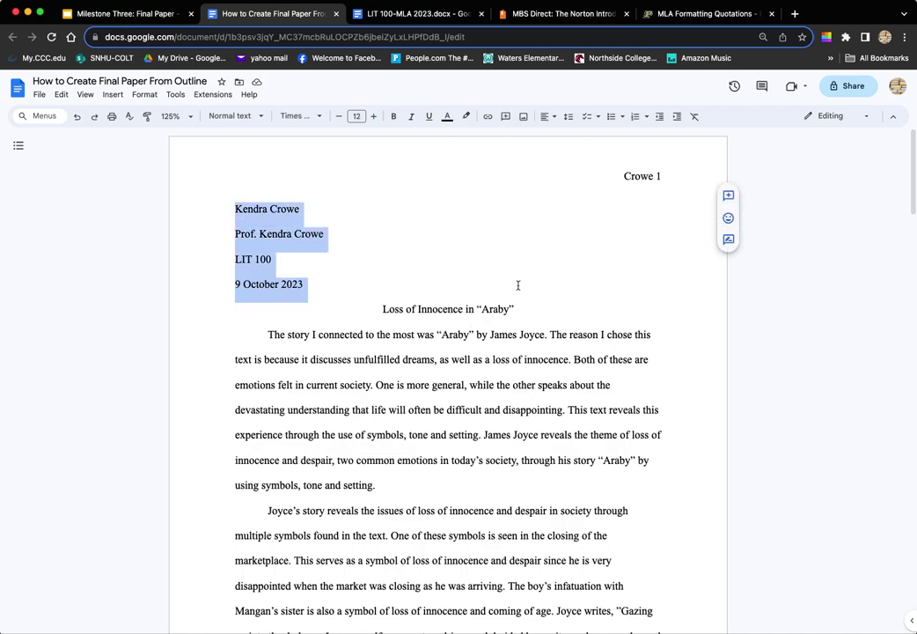
pyautogui.click(393, 283)
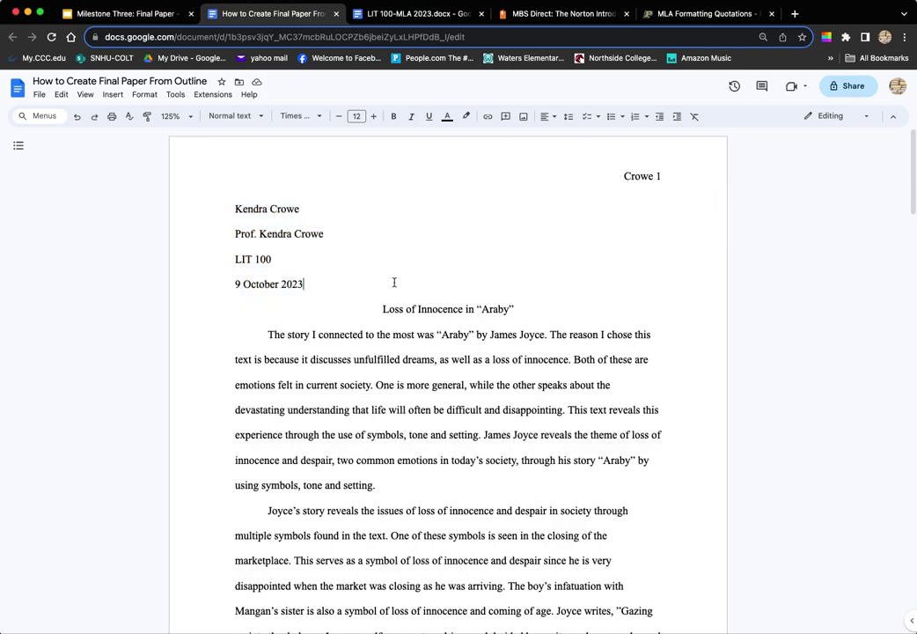
pyautogui.tripleClick(531, 303)
pyautogui.click(261, 331)
pyautogui.scroll(-1, 497, 459)
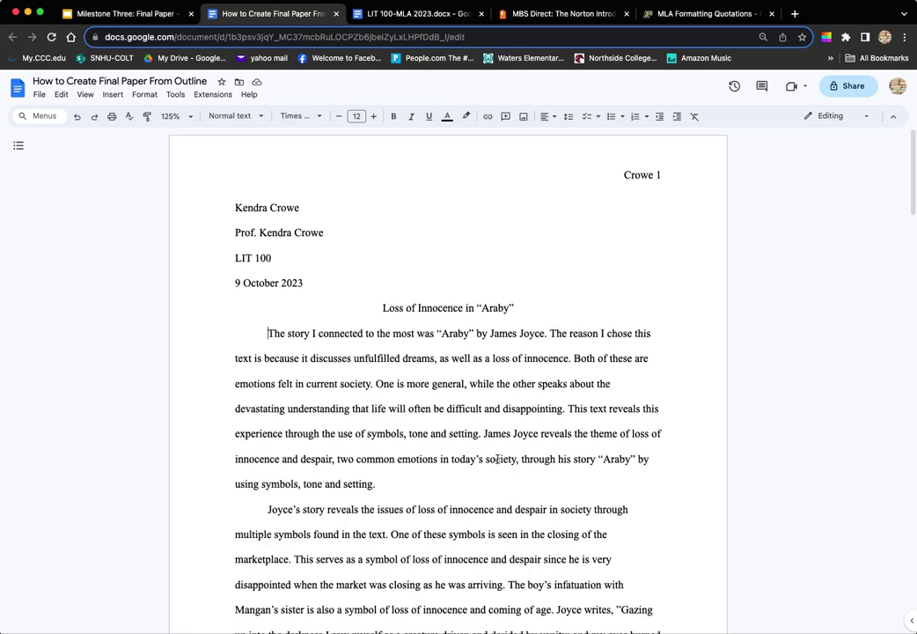
pyautogui.scroll(-3, 498, 458)
pyautogui.scroll(-10, 420, 514)
pyautogui.scroll(-1, 419, 514)
pyautogui.moveTo(300, 322); pyautogui.dragTo(355, 324)
pyautogui.scroll(-15, 432, 371)
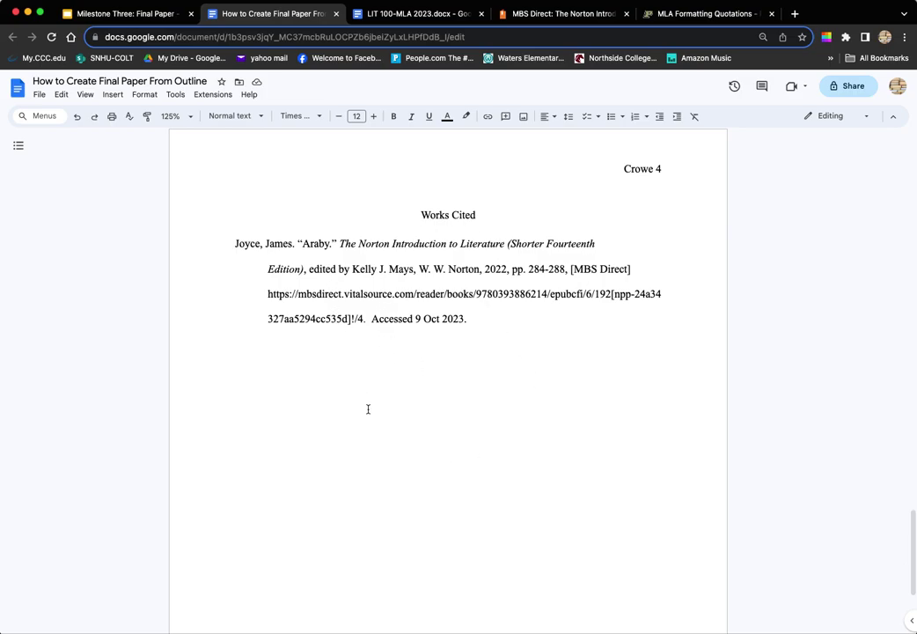
pyautogui.scroll(3, 368, 409)
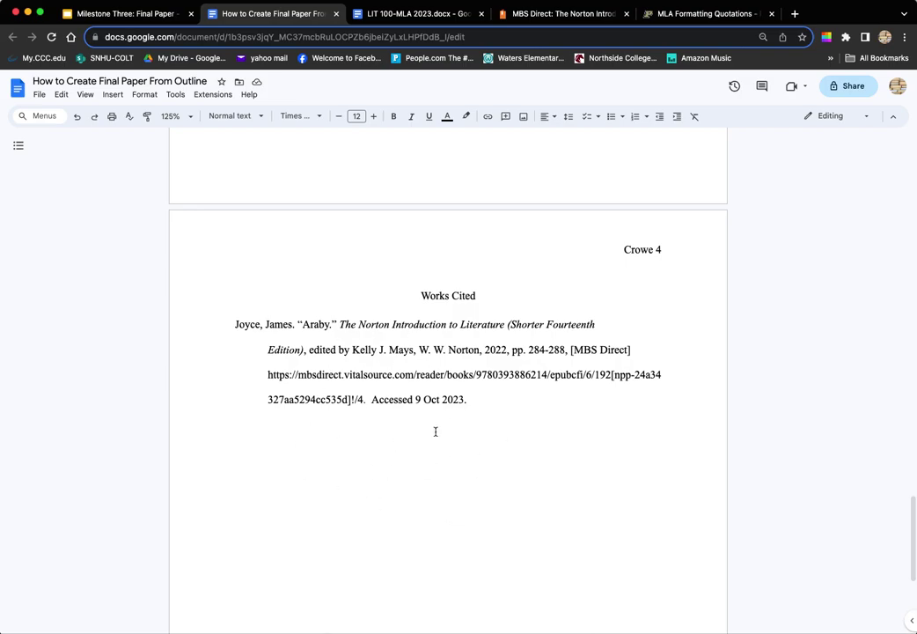
pyautogui.scroll(2, 485, 499)
pyautogui.scroll(5, 485, 499)
pyautogui.scroll(10, 485, 499)
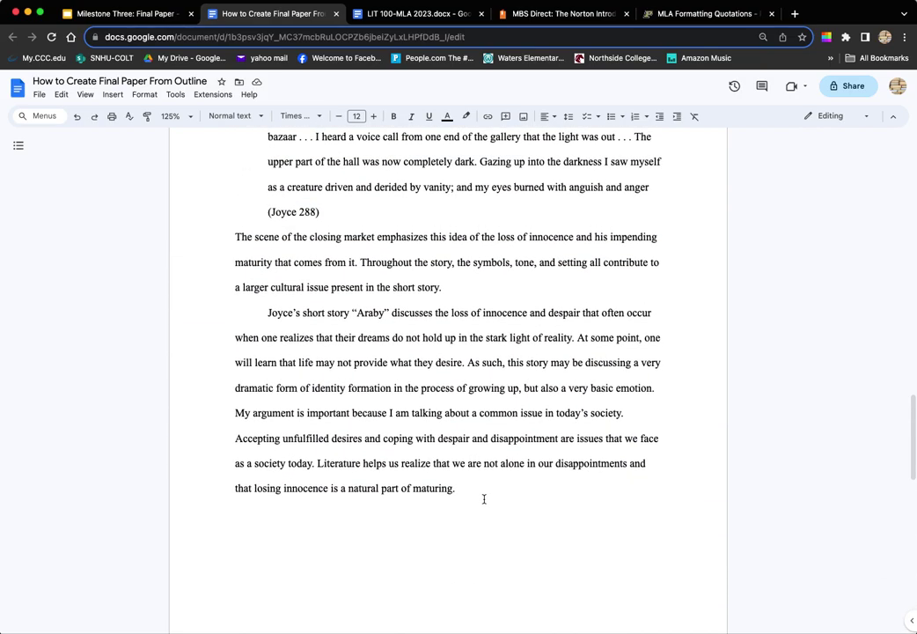
pyautogui.scroll(4, 483, 499)
pyautogui.scroll(20, 483, 499)
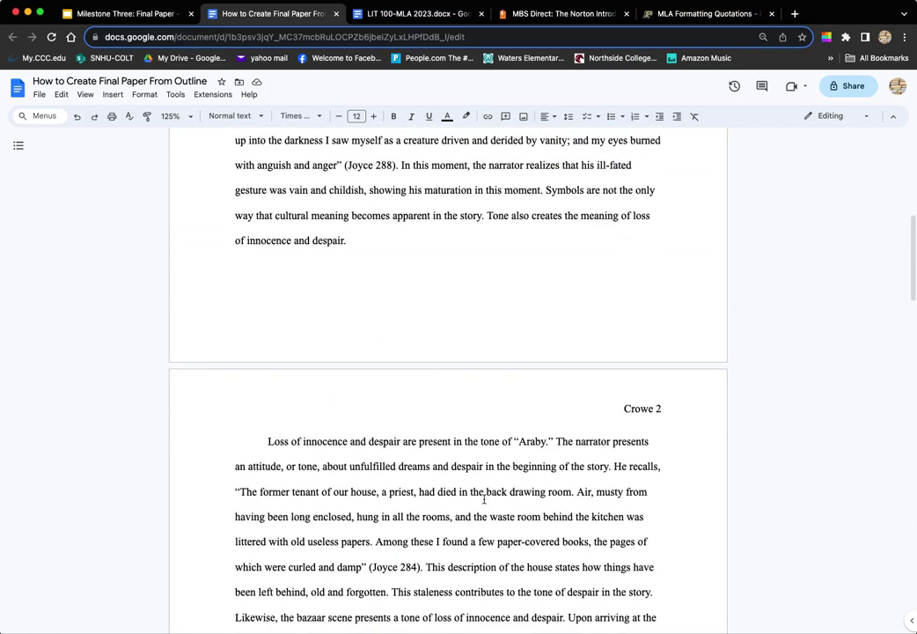
pyautogui.scroll(20, 483, 496)
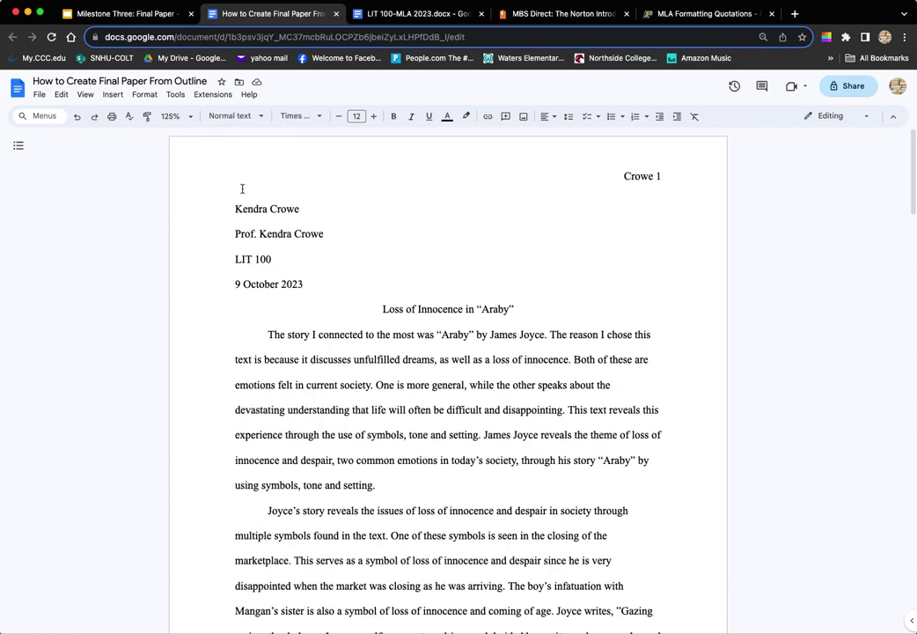